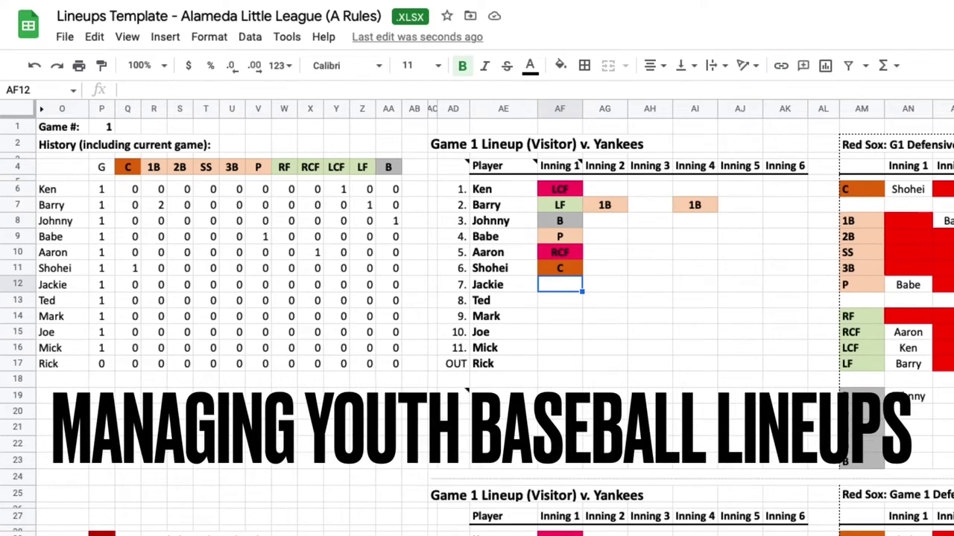
Enter the Inning 1 positions RF, 1B, 2B, SS and 3B in AF12–AF16.
type("RF")
key("Return")
type("1B")
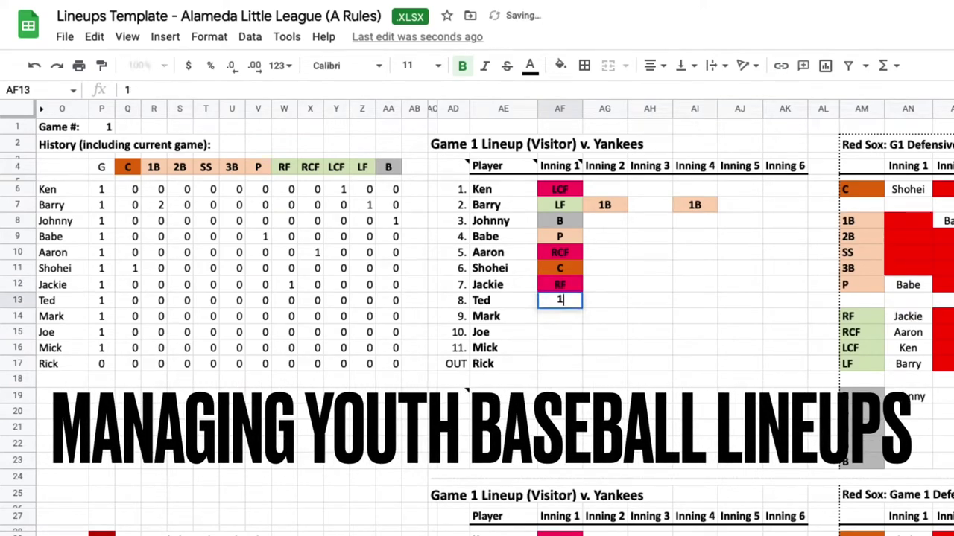
key("Return")
type("2B")
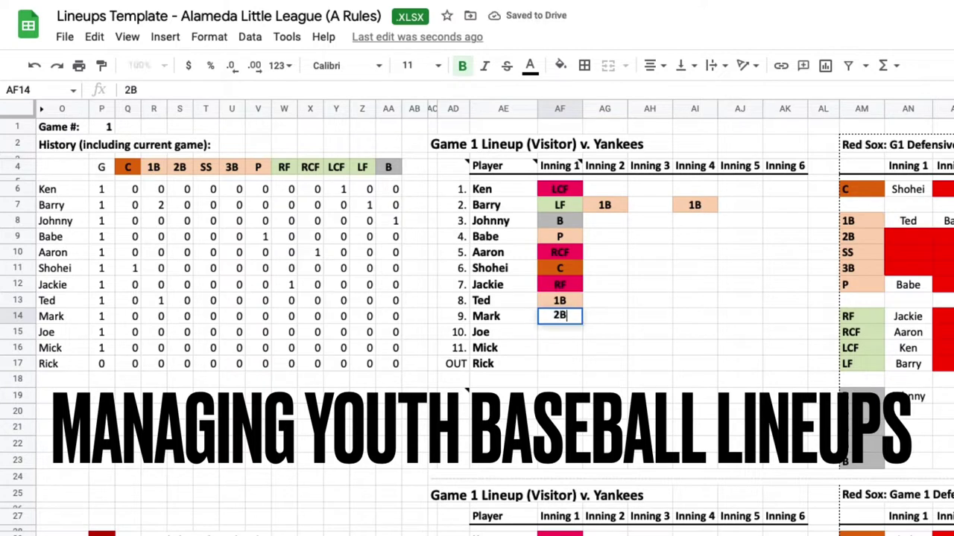
key("Return")
type("SS")
key("Return")
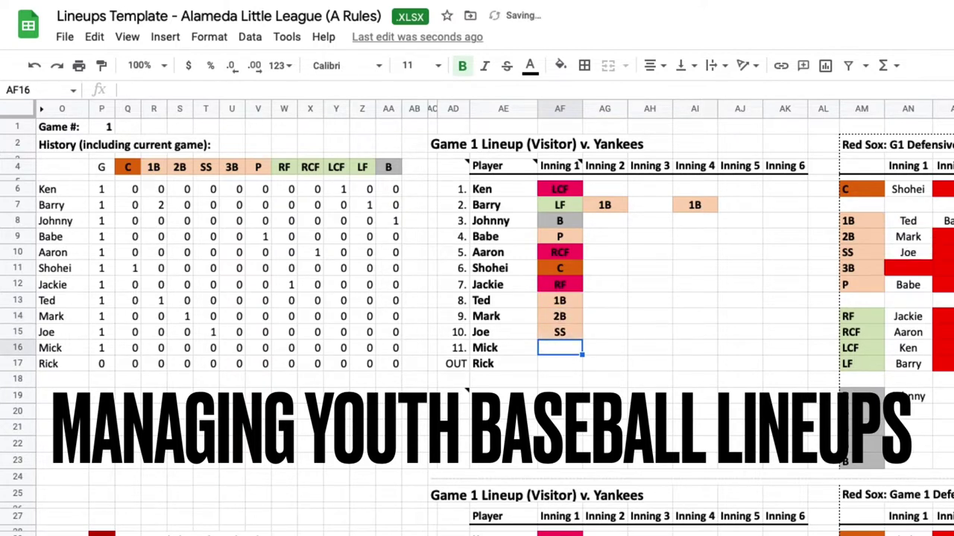
type("3B")
key("Return")
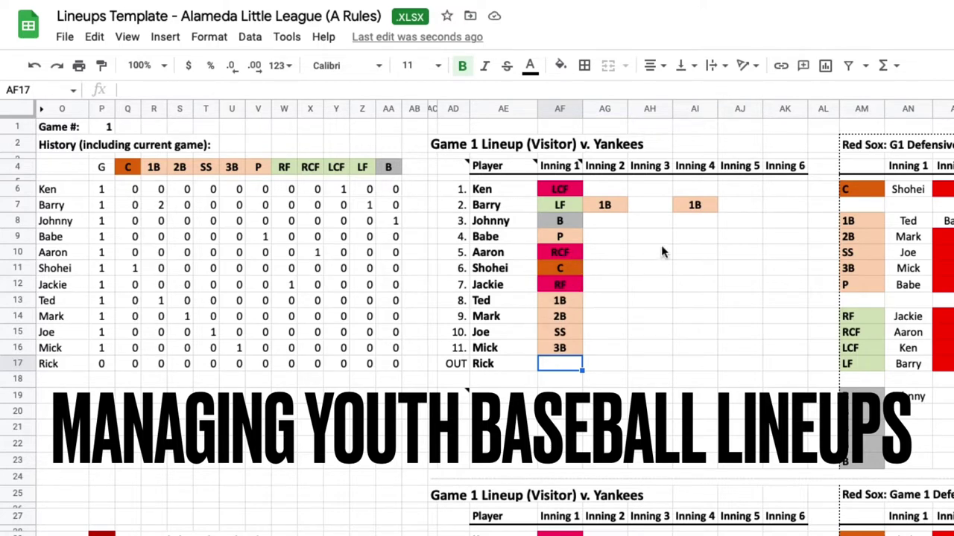
Set the Inning 2 position in AG10 to 2B.
left_click(615, 252)
type("2B")
key("Tab")
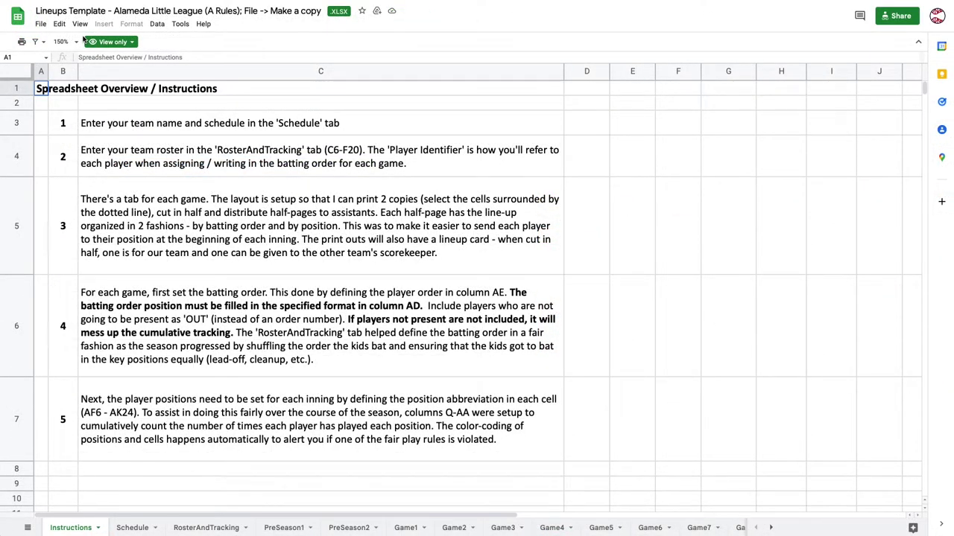
Make a copy of the template named 'Lineups Template - Alameda Little League (A Rules)'.
left_click(41, 24)
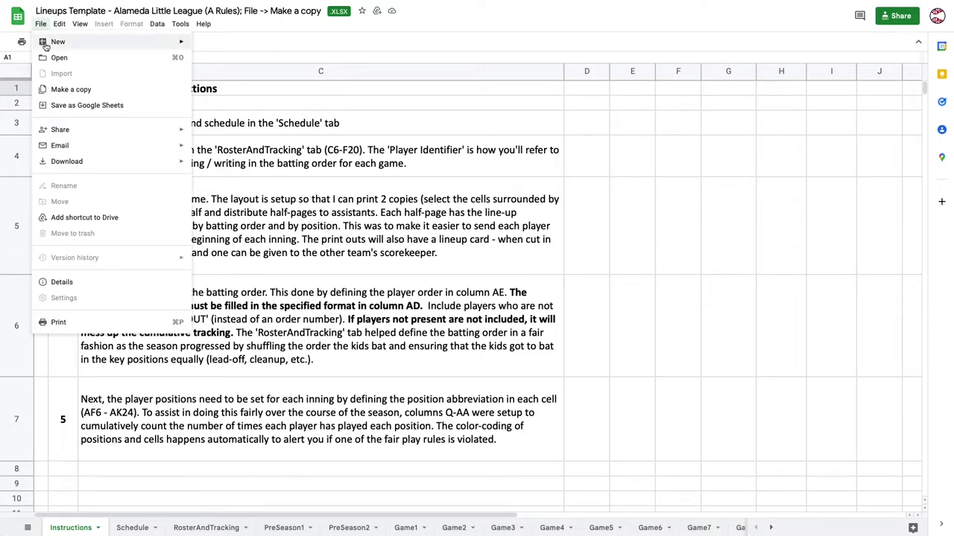
left_click(70, 90)
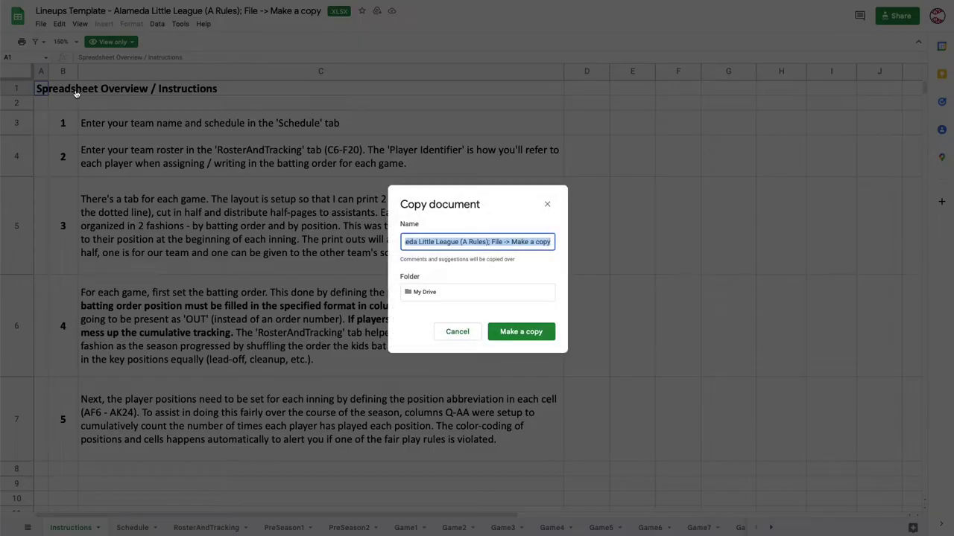
left_click(494, 243)
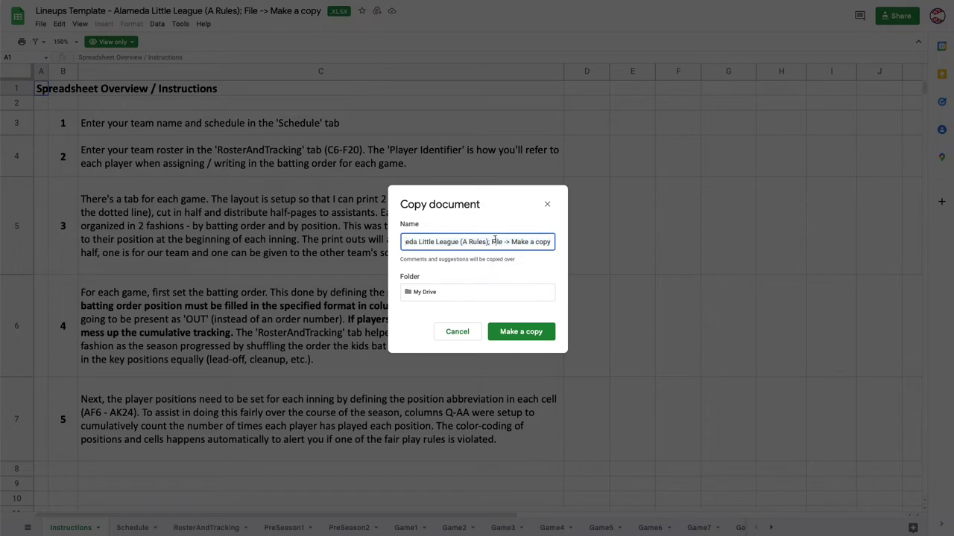
left_click_drag(491, 242, 574, 252)
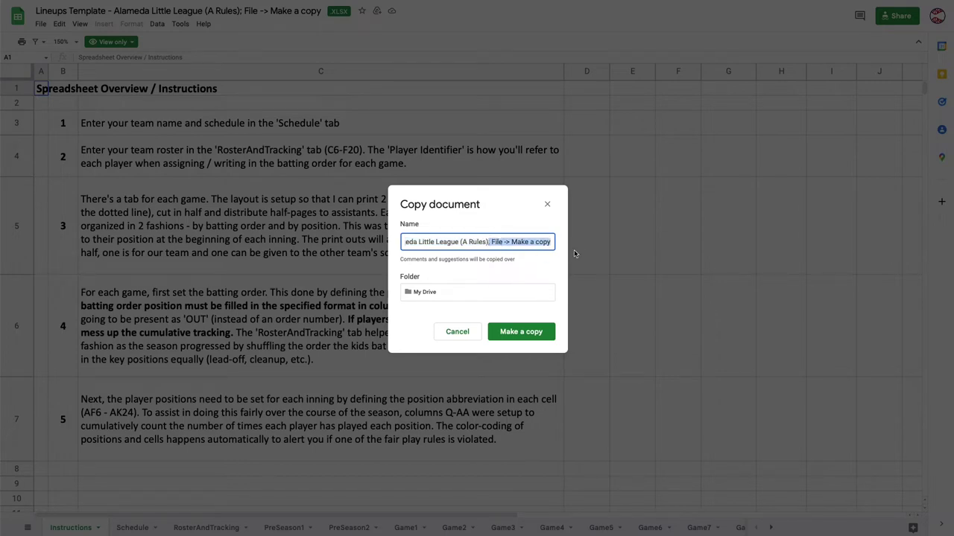
key("BackSpace")
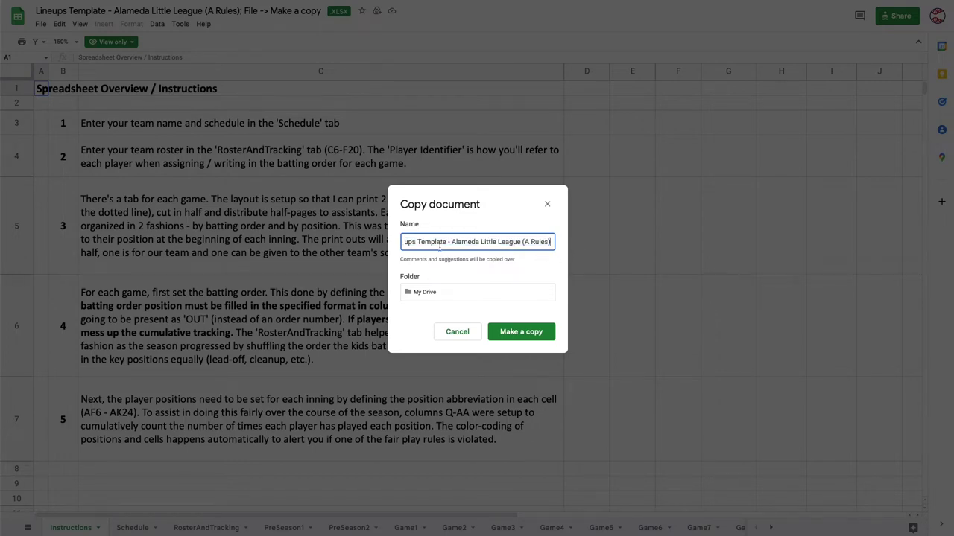
left_click_drag(439, 243, 403, 242)
left_click(445, 243)
key("BackSpace")
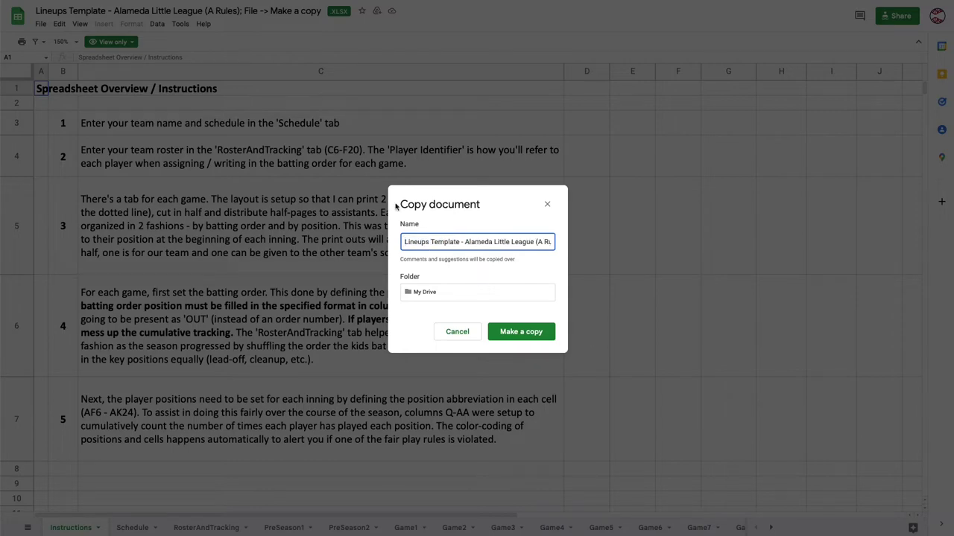
Save the copy into the Bay Island Baseball folder in My Drive.
left_click(434, 293)
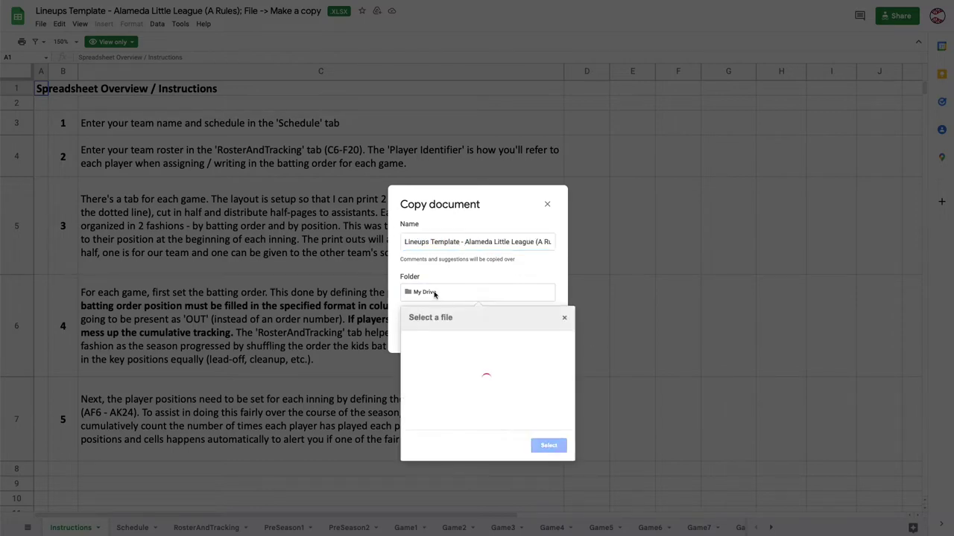
left_click(450, 341)
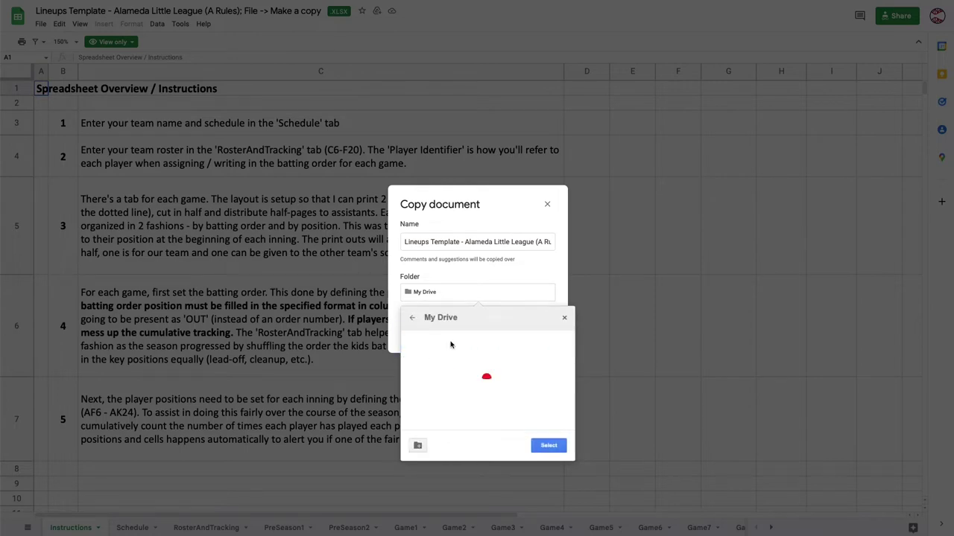
left_click(467, 342)
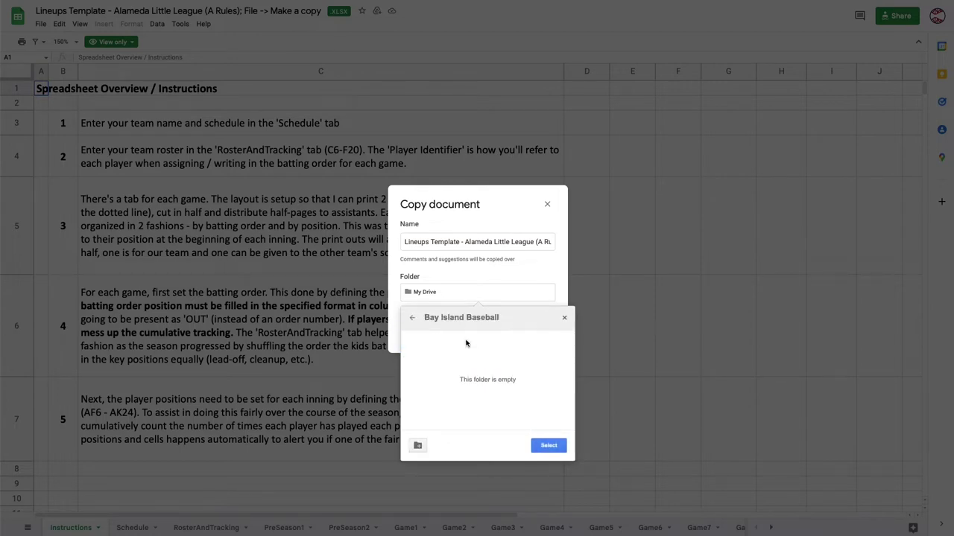
left_click(549, 445)
left_click(535, 332)
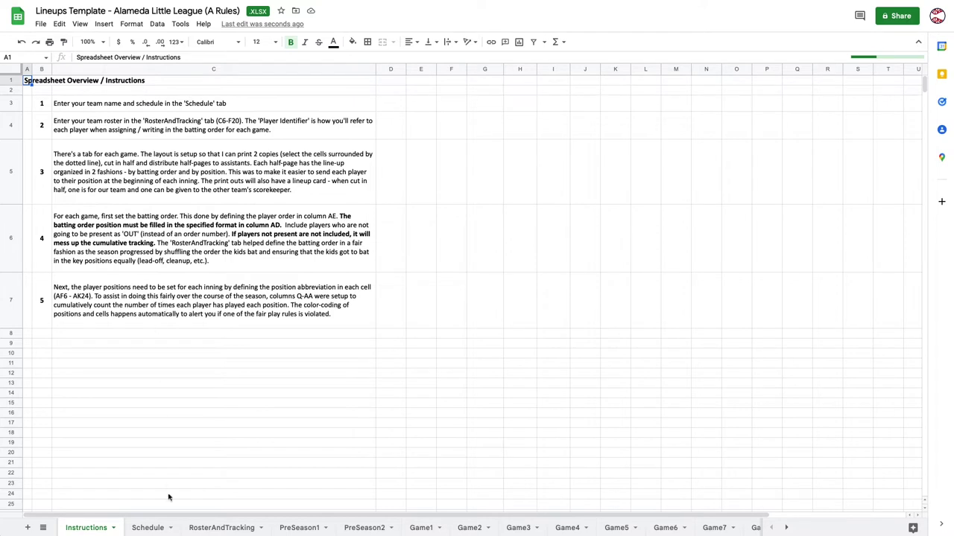
Enter Red Sox as the team name in B1 of the Schedule sheet.
left_click(149, 528)
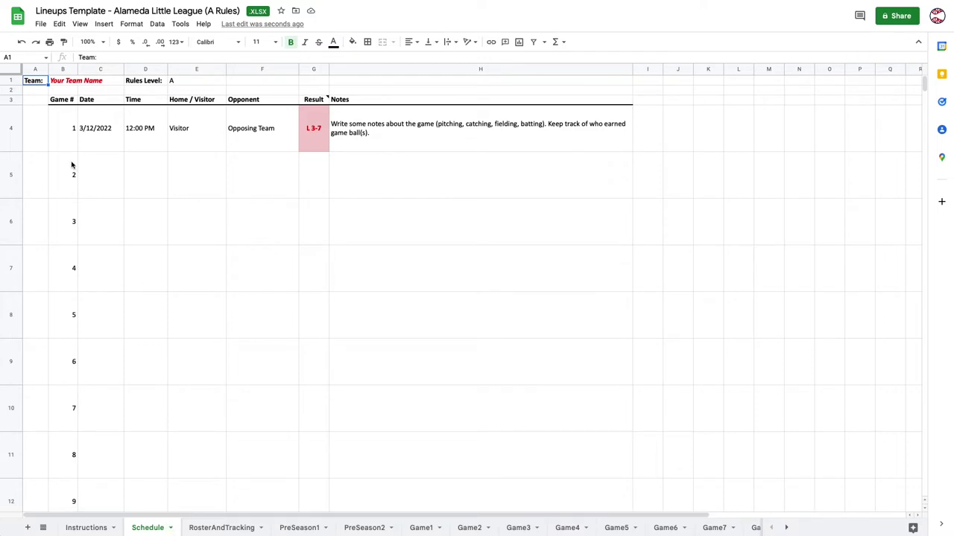
left_click(66, 82)
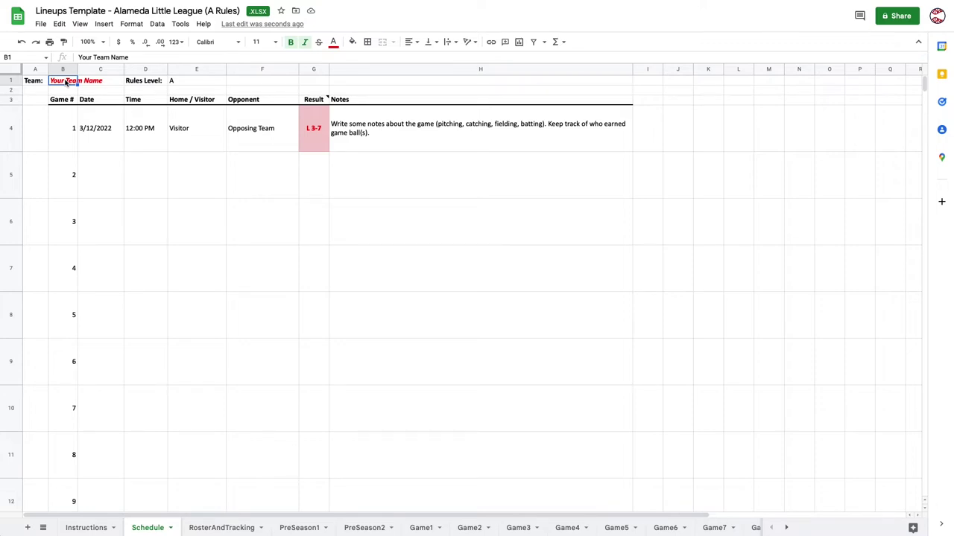
type("Red Sox")
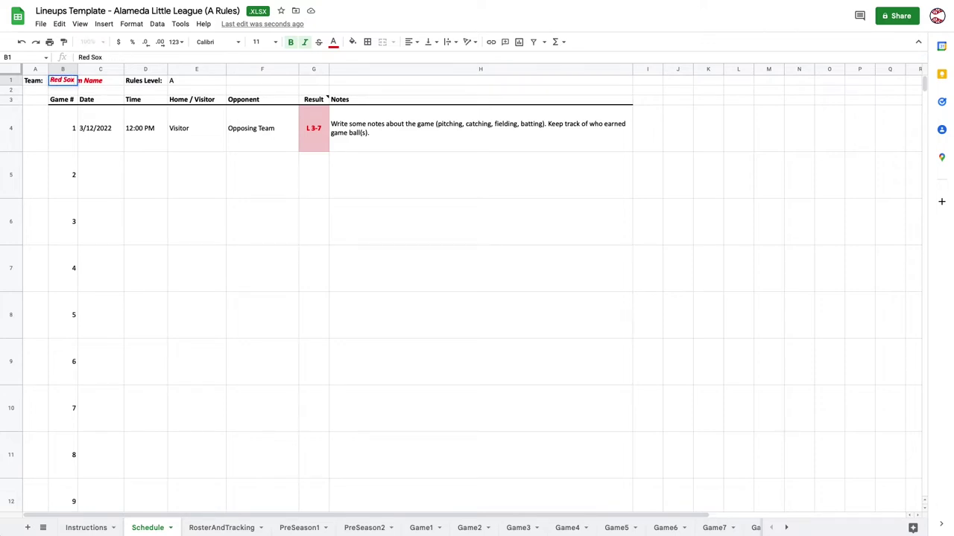
key("Return")
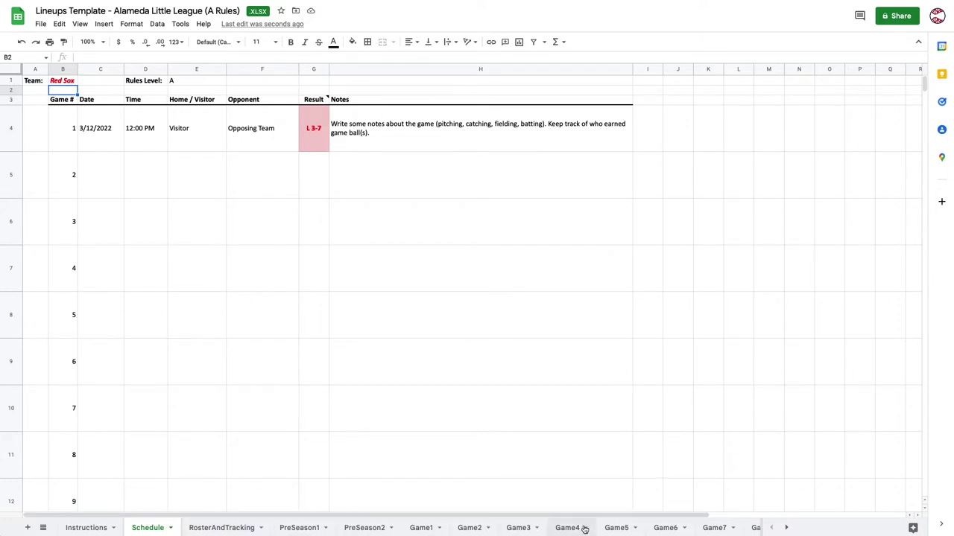
left_click(786, 528)
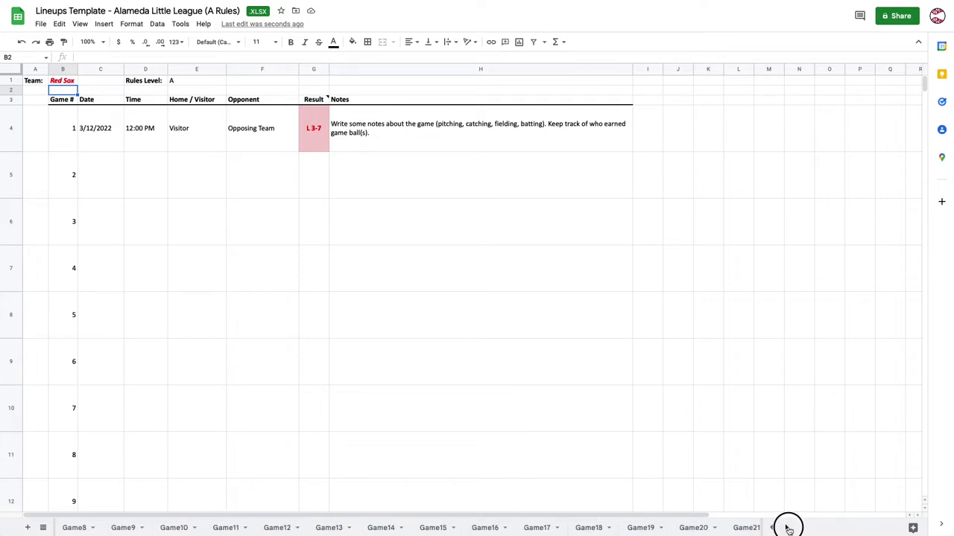
left_click(787, 529)
left_click(733, 528)
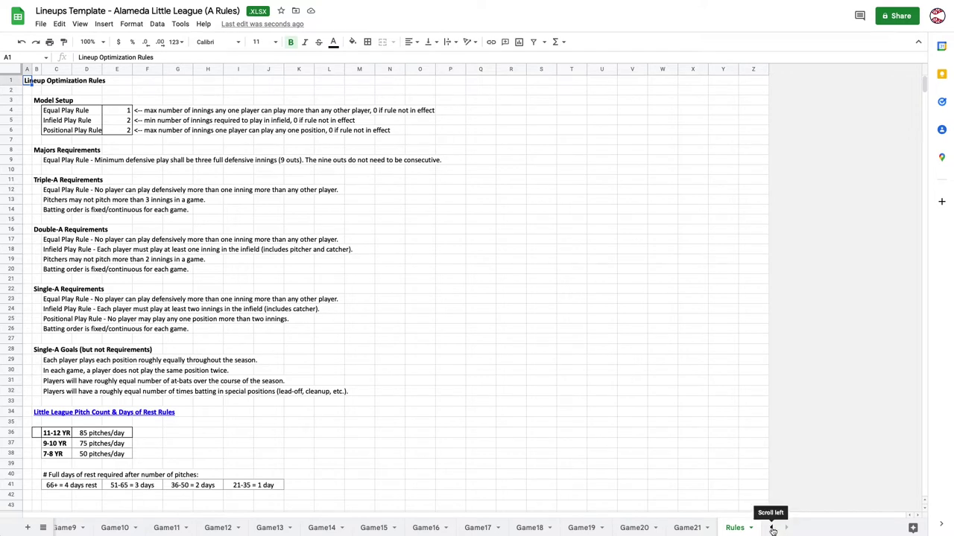
left_click(772, 529)
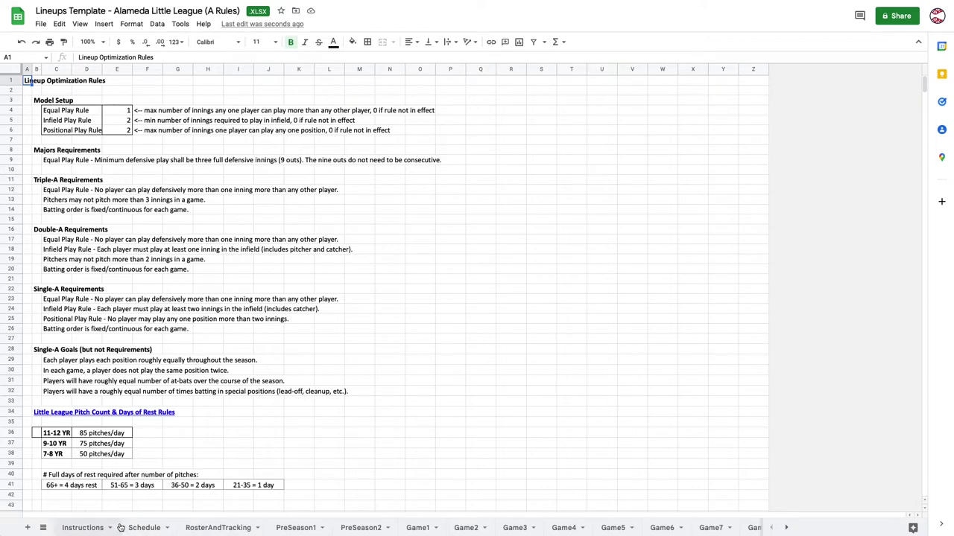
left_click(144, 528)
Fill in Game 1's date 9/10/22, start time 1:00 PM and opponent Yankees.
left_click(65, 82)
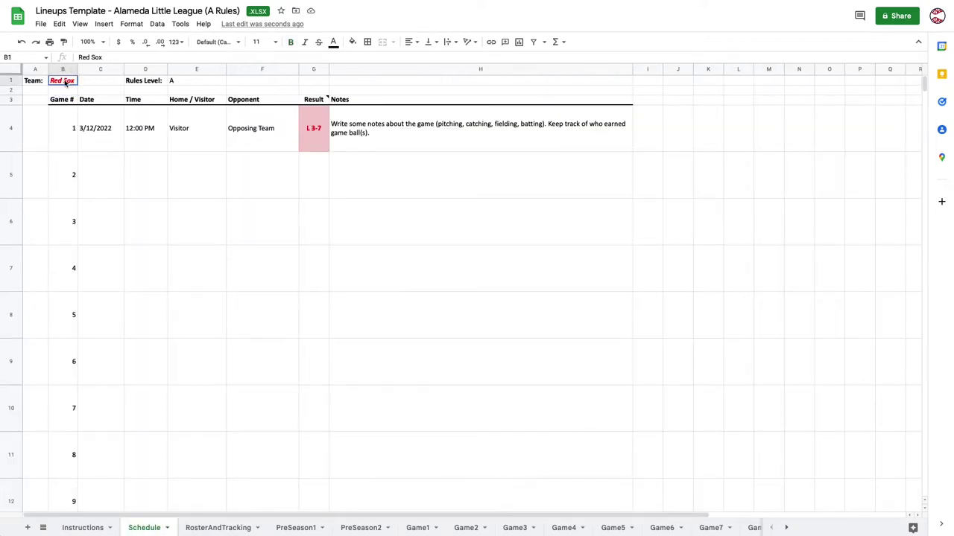
left_click(110, 125)
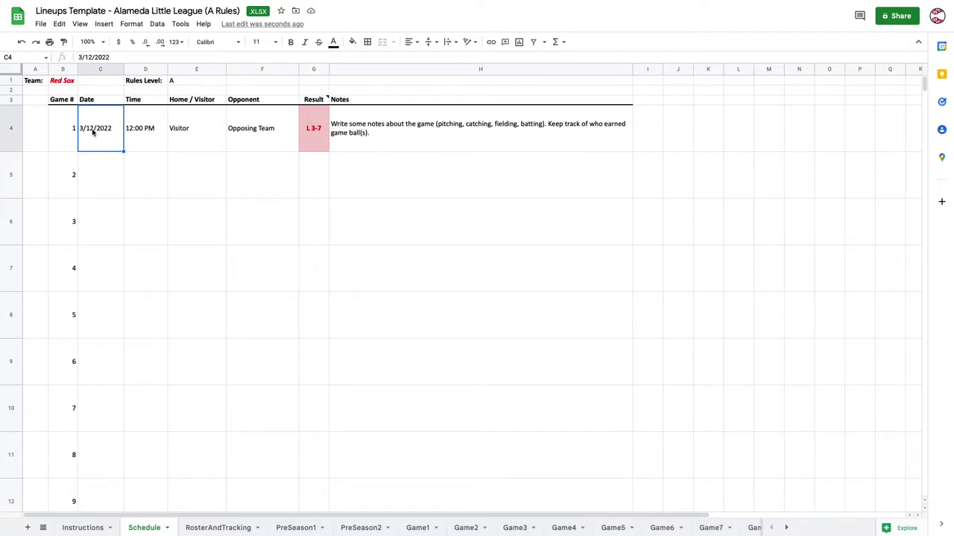
type("9/1")
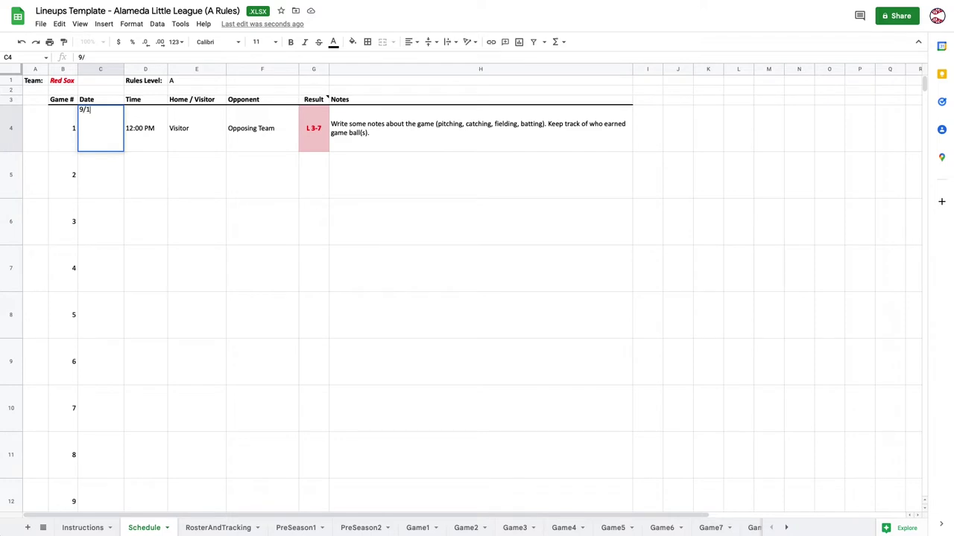
type("0/22")
key("Tab")
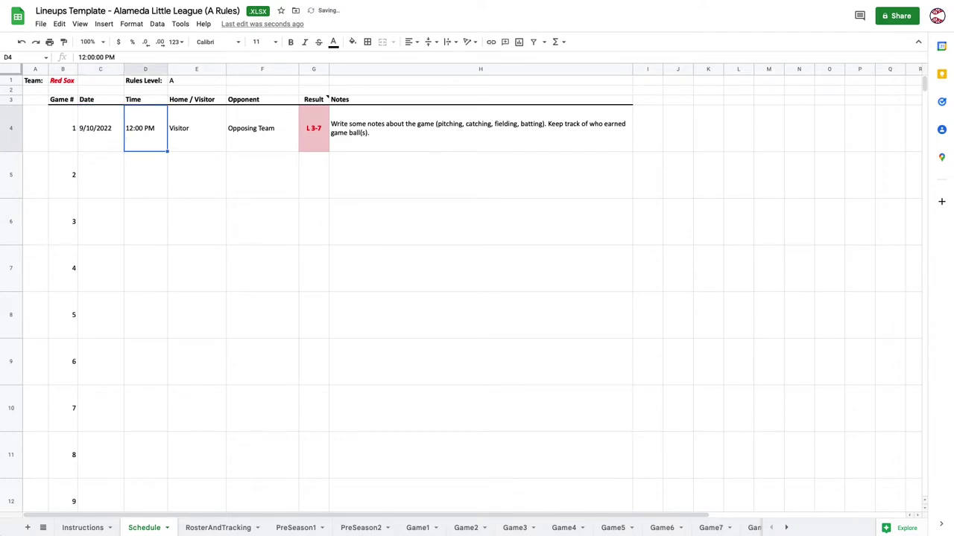
type("1:00 PM")
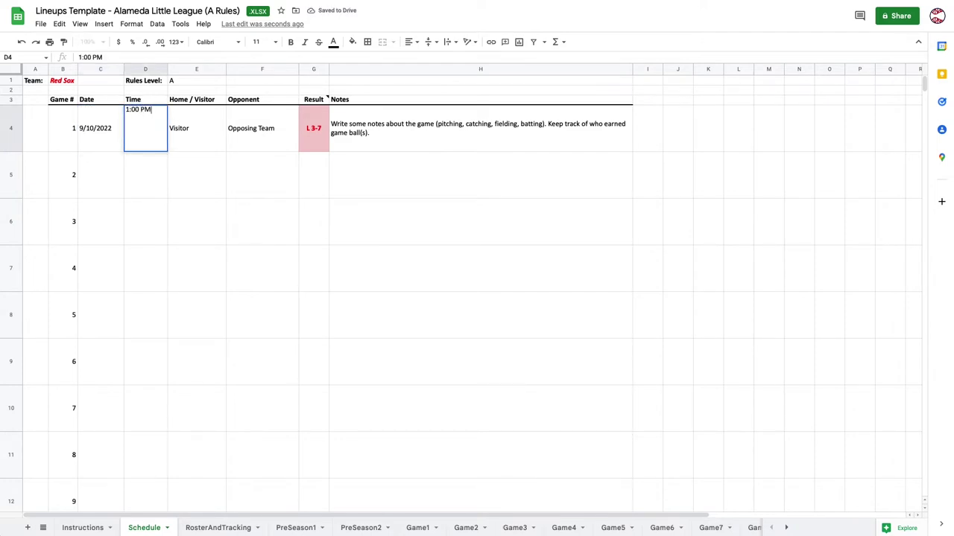
key("Tab")
key("Tab")
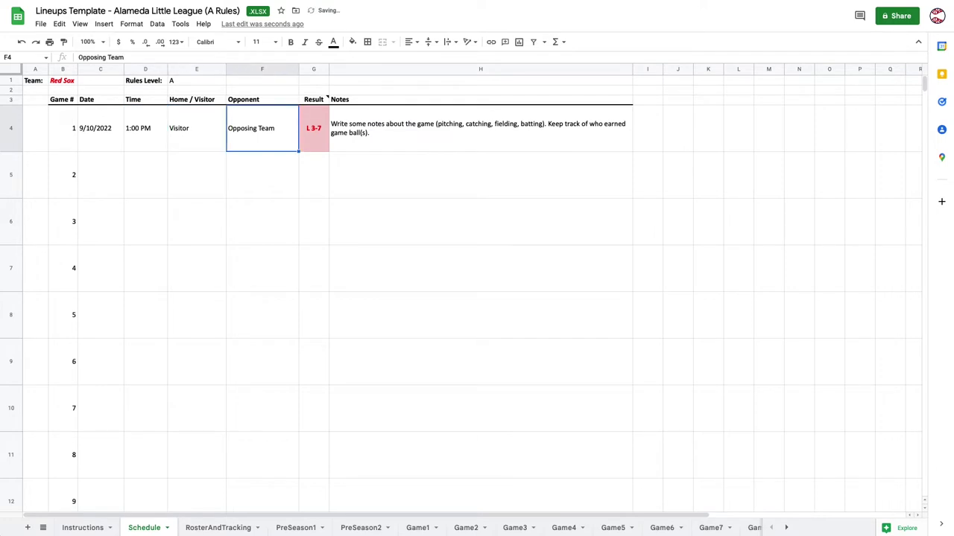
type("Yankees")
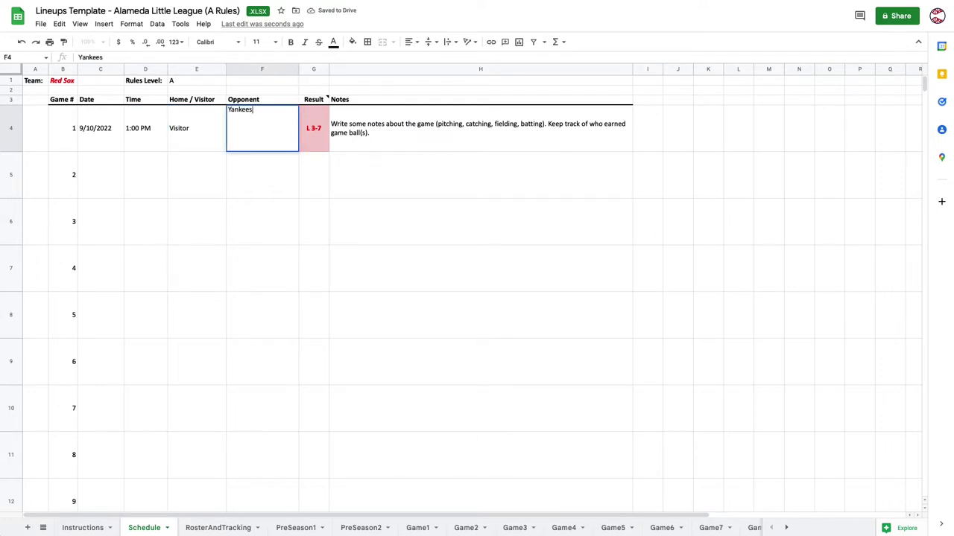
key("Tab")
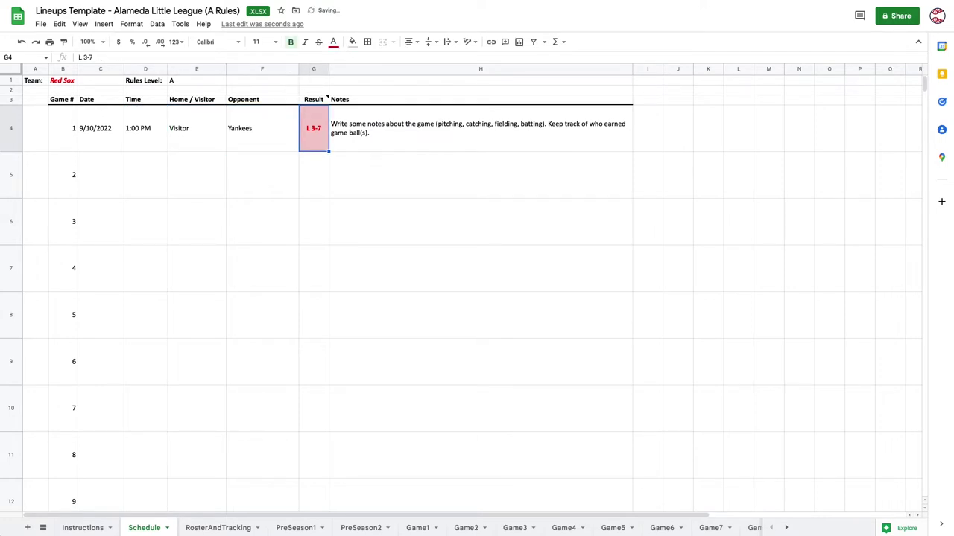
Enter Game 2's result as W 2-1, then correct it to L 4-8.
left_click(314, 174)
left_click(314, 128)
left_click(314, 174)
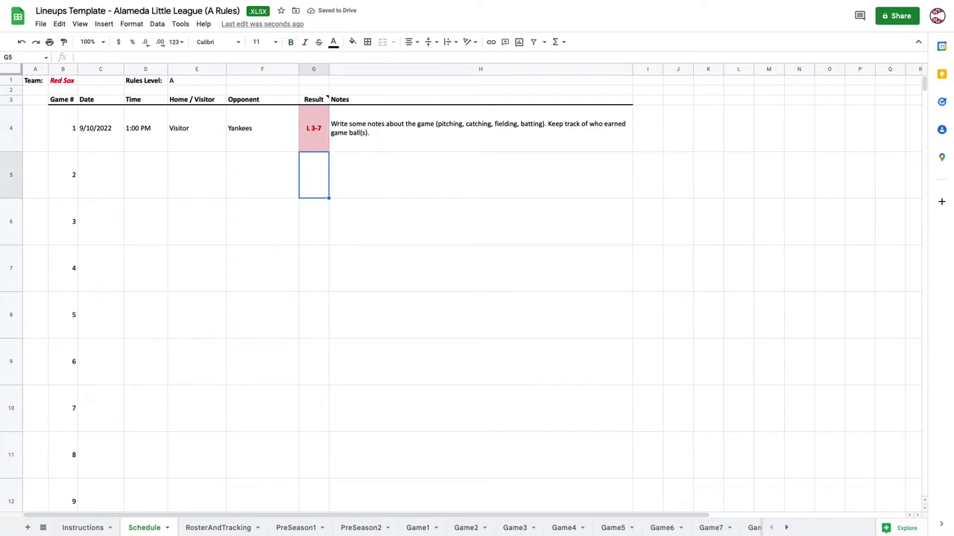
type("W 2-")
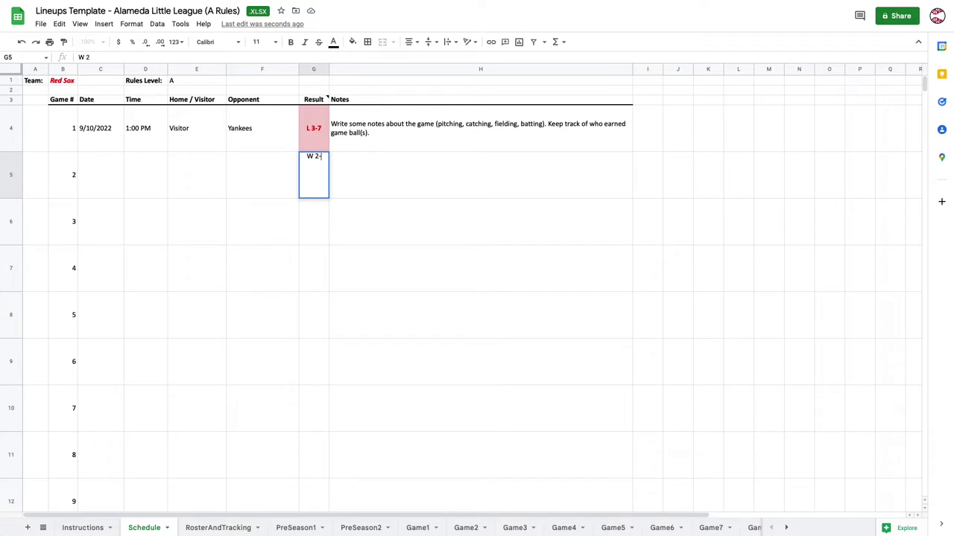
type("1")
key("Return")
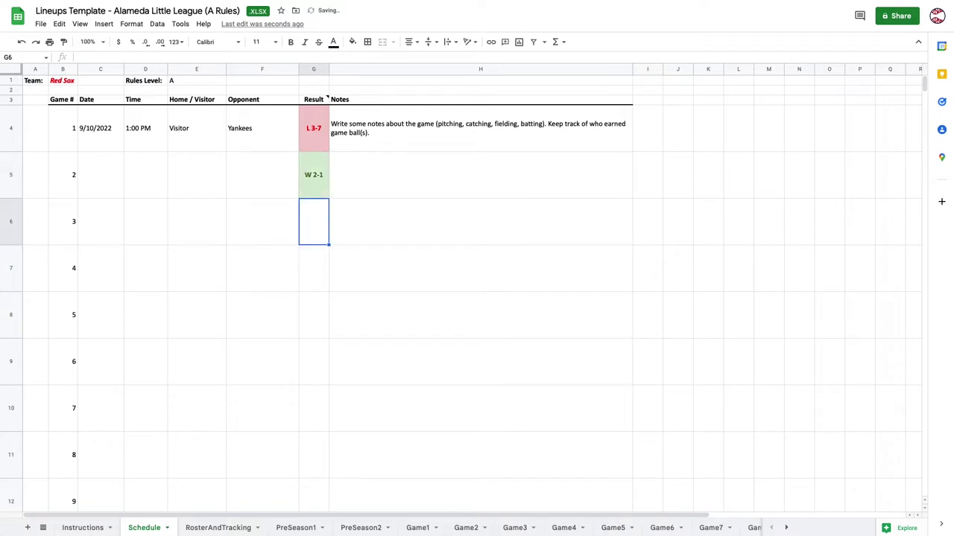
left_click(313, 174)
type("L")
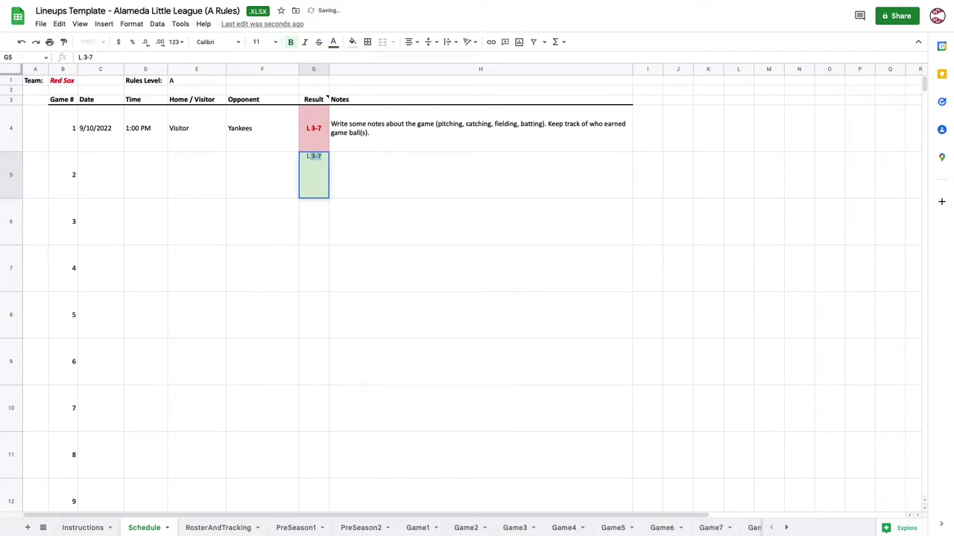
type(" 8-4")
key("BackSpace")
key("BackSpace")
key("BackSpace")
key("BackSpace")
type("4-8")
key("Return")
Clear the Game 1 and Game 2 results and the Game 1 sample notes.
left_click(313, 175)
left_click(313, 128)
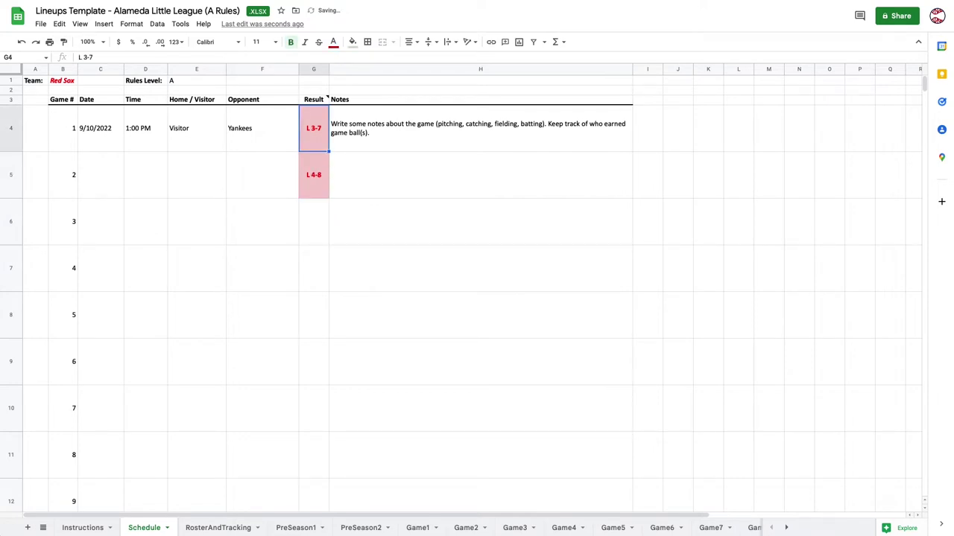
key("Delete")
left_click(313, 174)
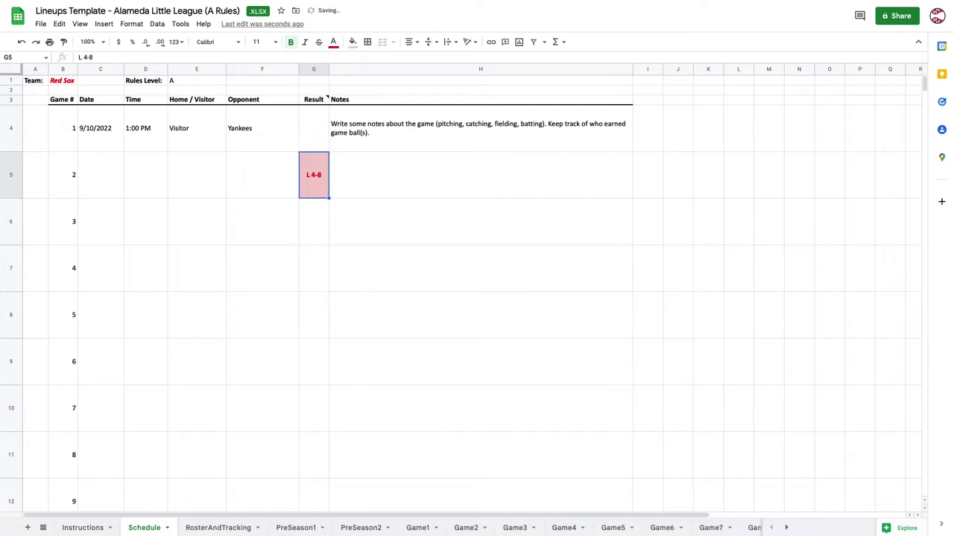
key("Delete")
left_click(312, 128)
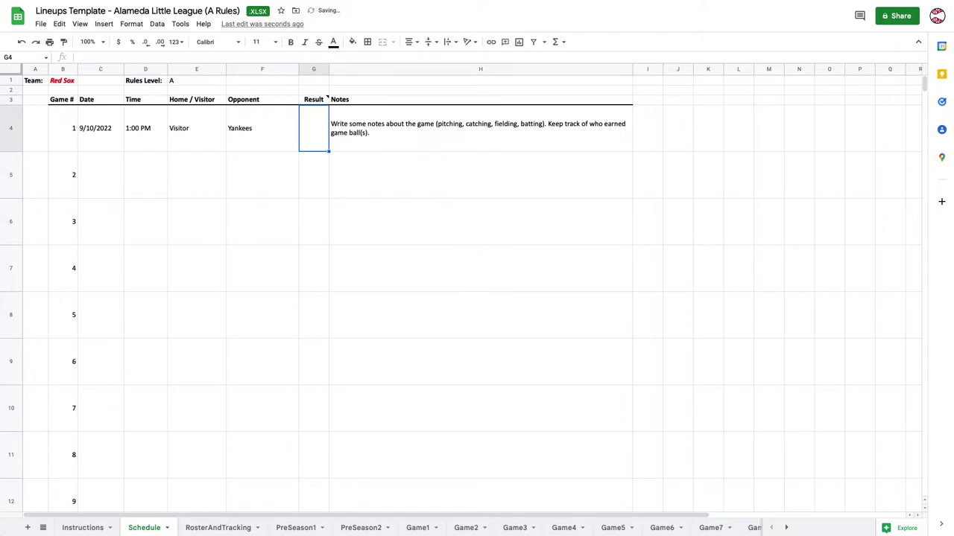
left_click(481, 128)
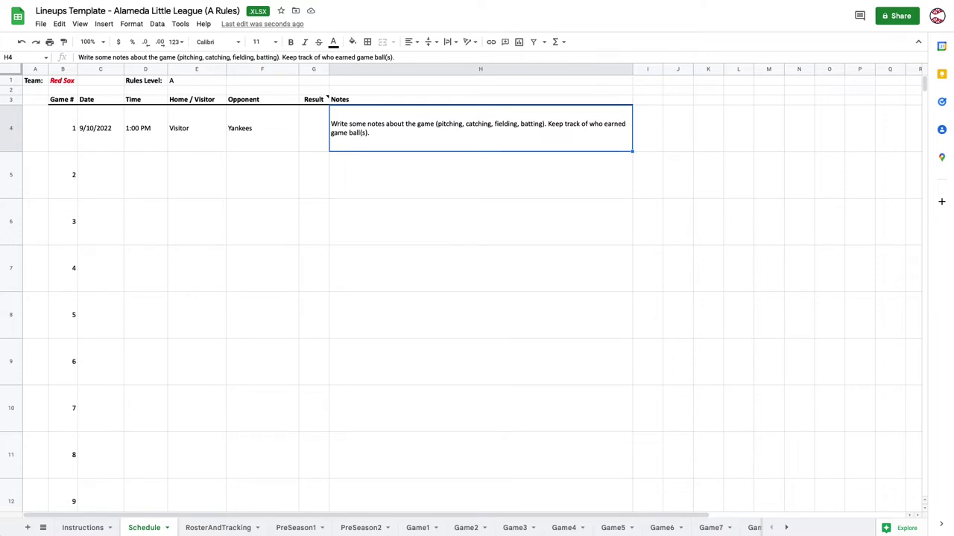
key("Delete")
left_click(481, 174)
left_click(314, 175)
left_click(314, 129)
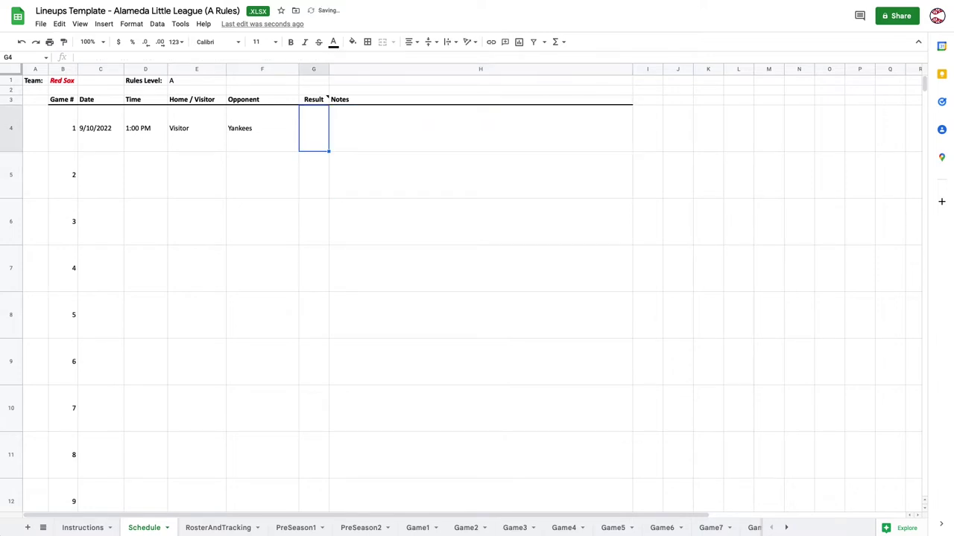
key("Down")
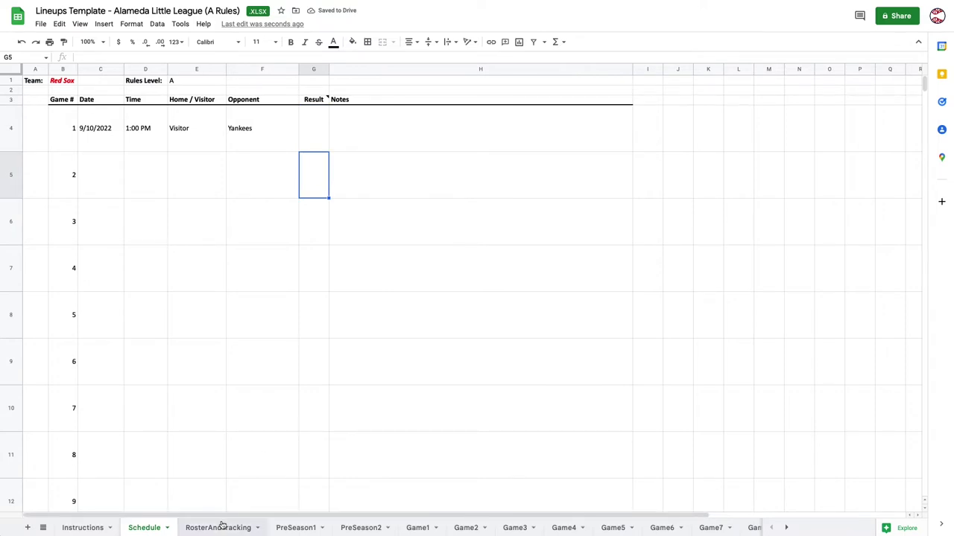
Go to the RosterAndTracking sheet and scroll down to the Plate Appearances table.
left_click(211, 528)
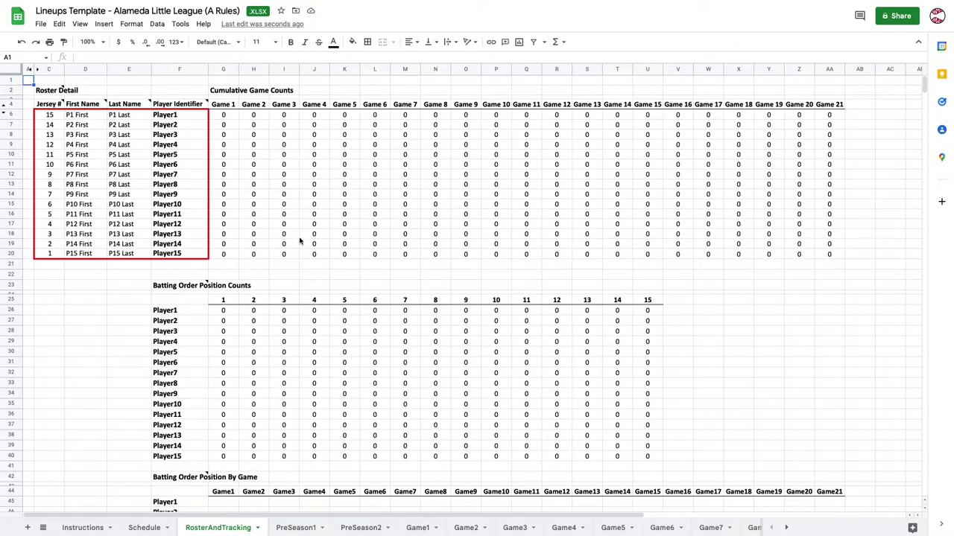
scroll(299, 240, "down", 5)
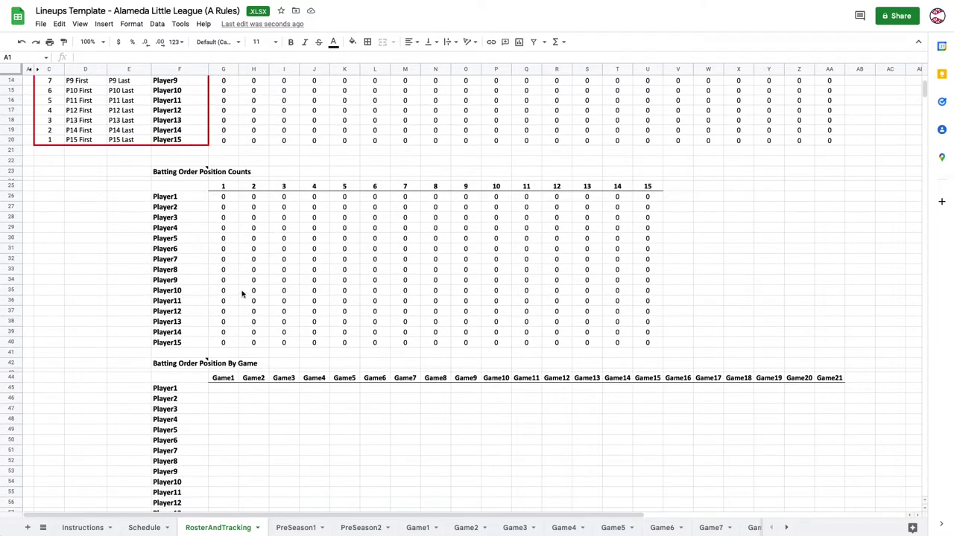
scroll(242, 293, "down", 2)
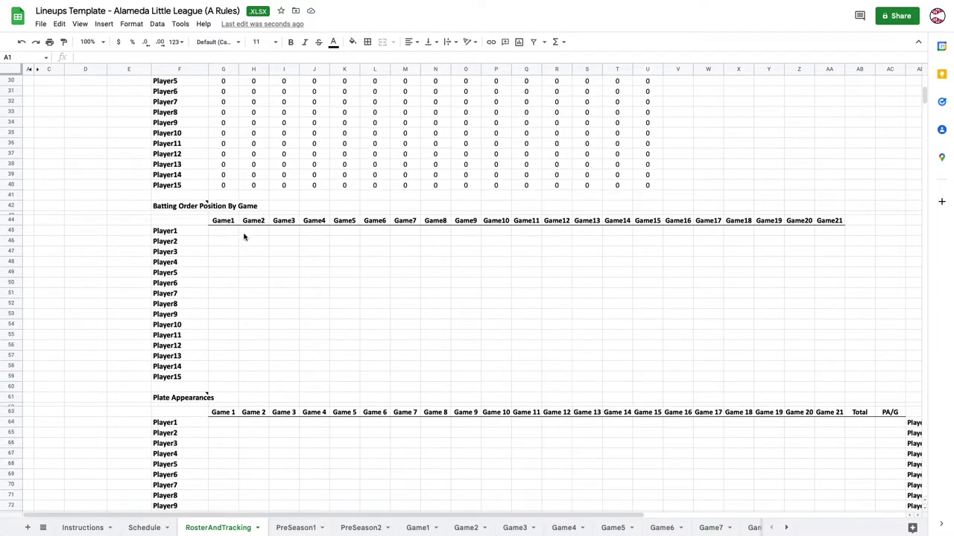
scroll(292, 307, "down", 4)
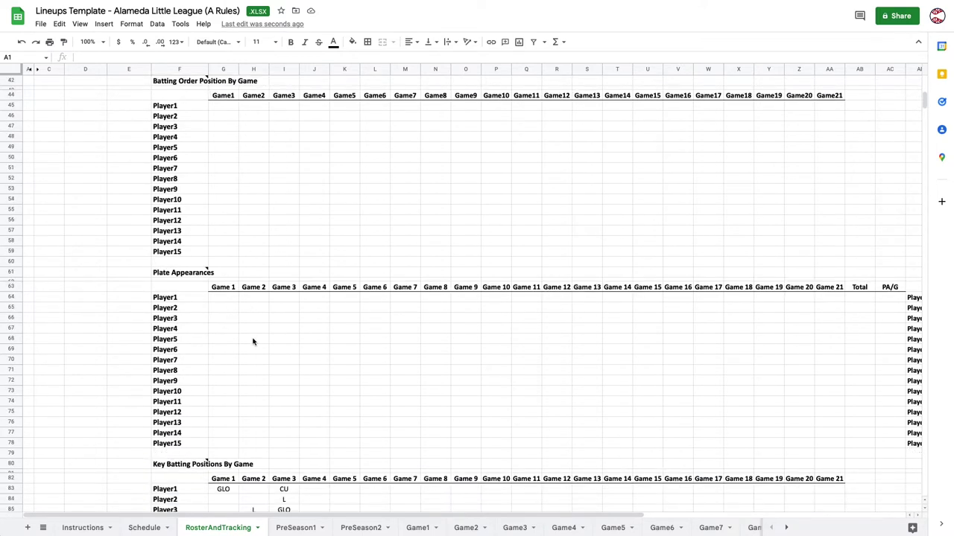
mouse_move(205, 274)
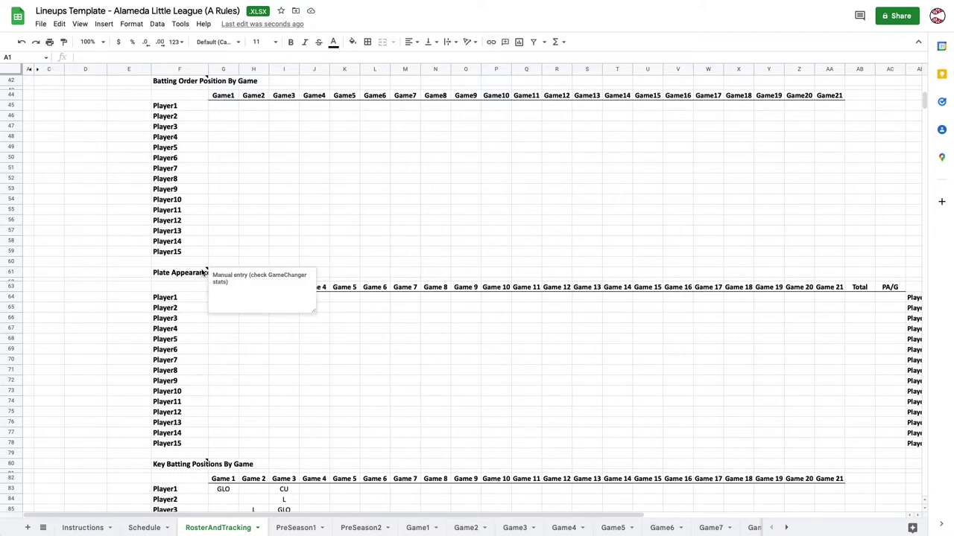
left_click(232, 350)
left_click(232, 300)
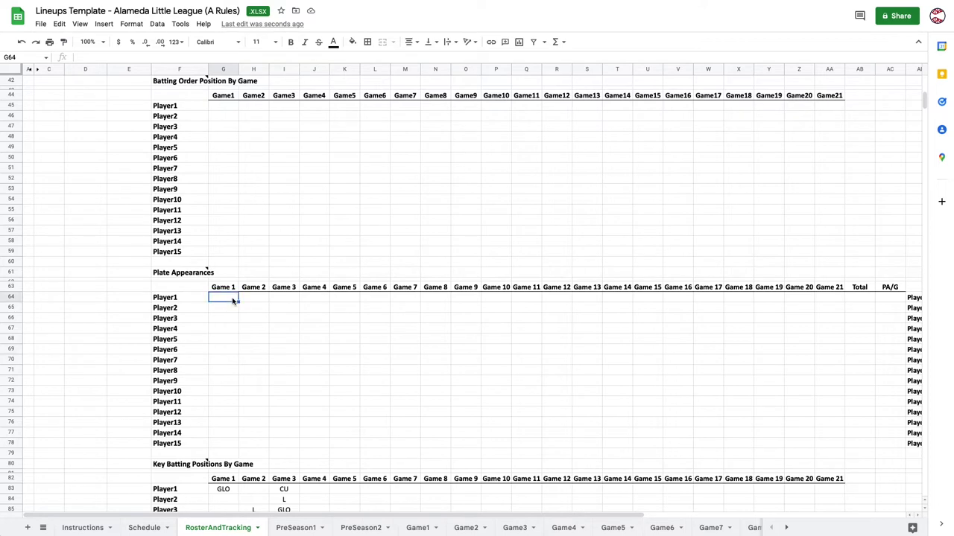
type("3")
key("Return")
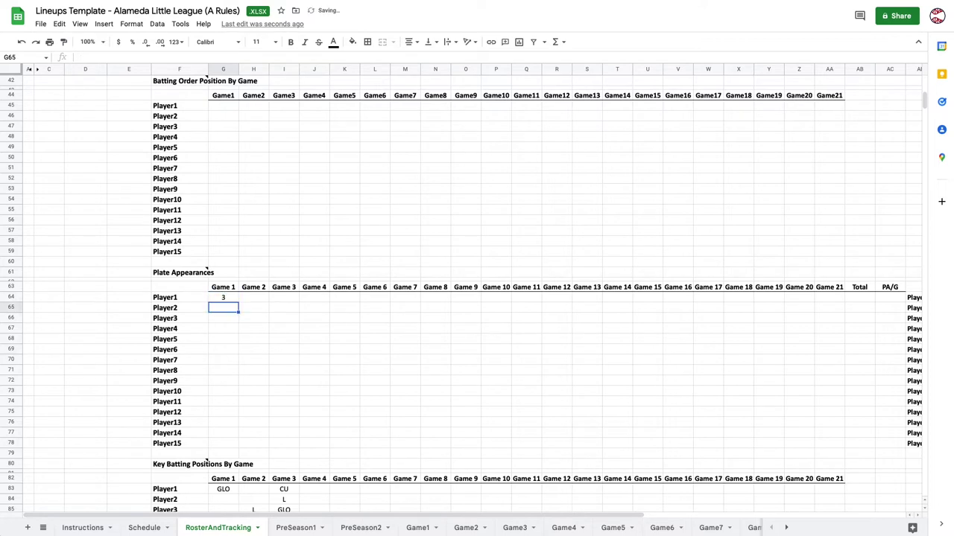
key("Down")
key("Down")
key("Up")
key("Up")
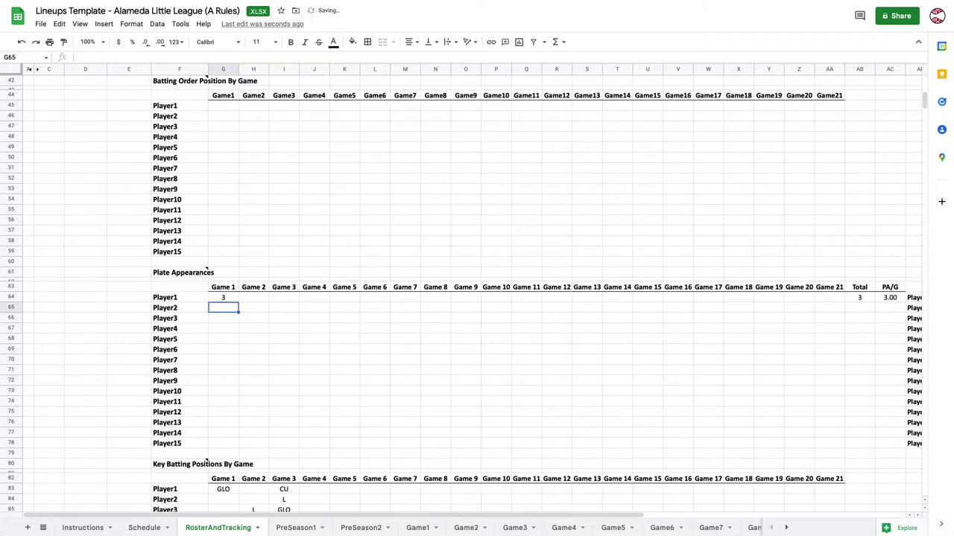
type("2")
key("Return")
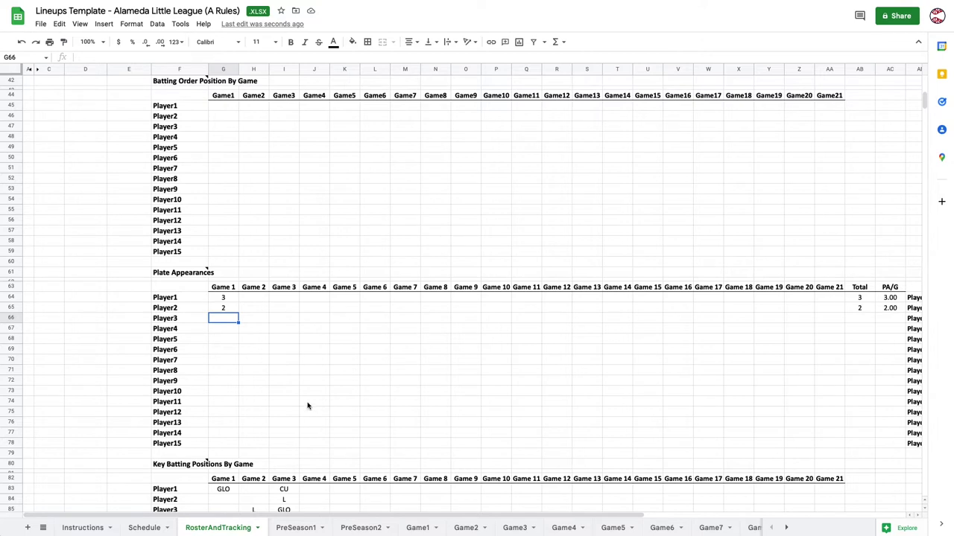
key("Up")
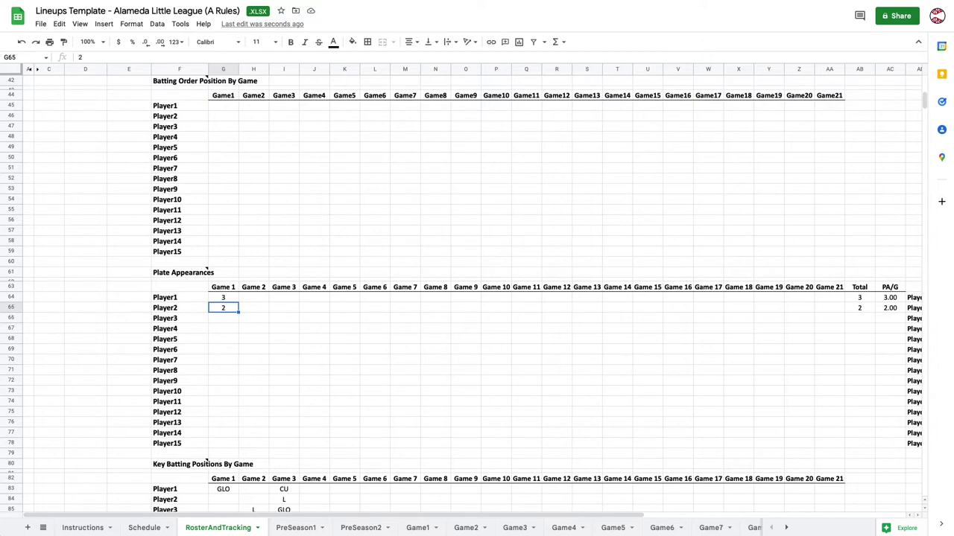
key("Delete")
key("Up")
scroll(321, 404, "down", 5)
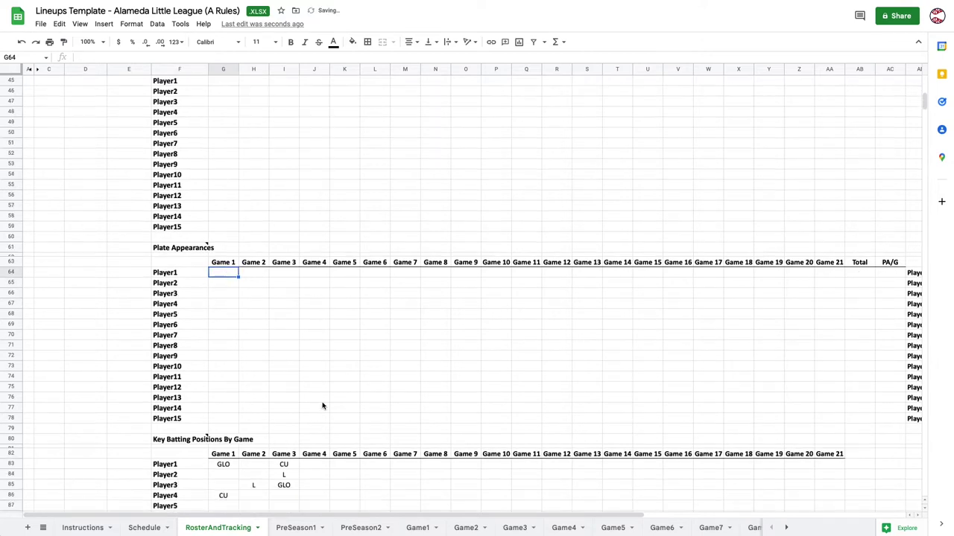
scroll(304, 380, "down", 1)
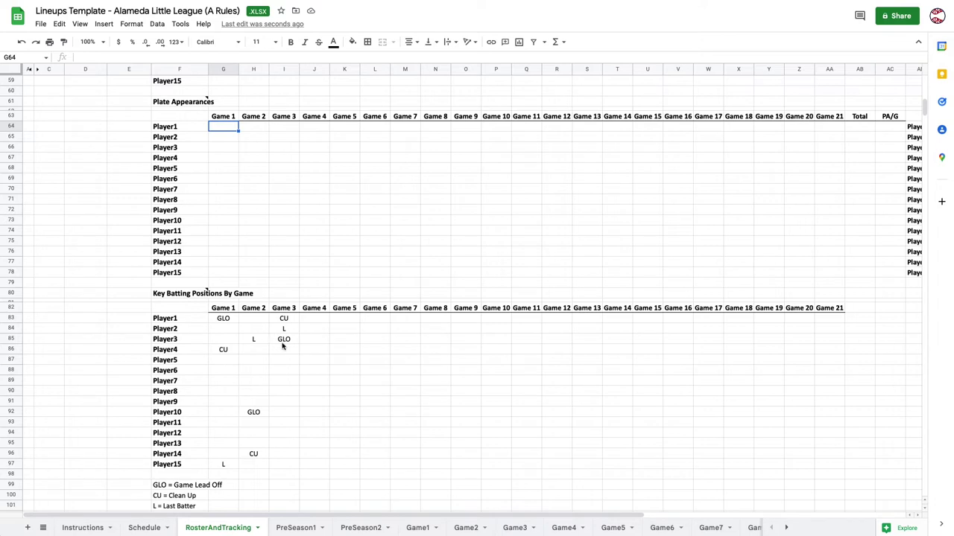
left_click(224, 320)
left_click(226, 350)
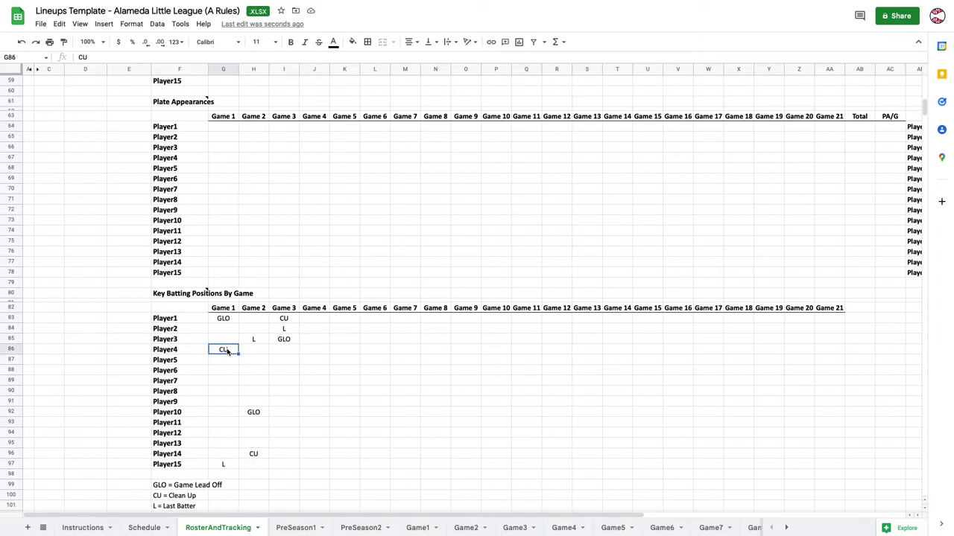
left_click(227, 463)
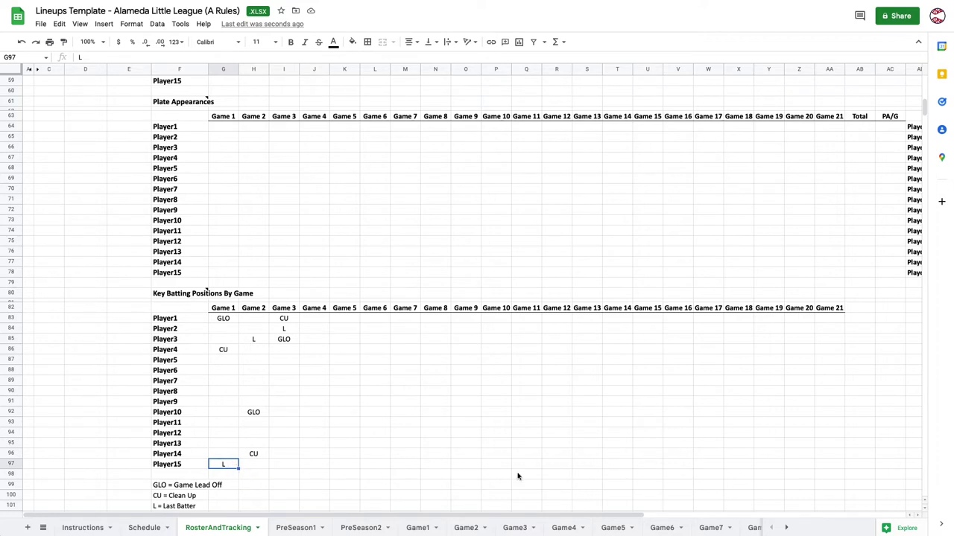
scroll(343, 369, "down", 8)
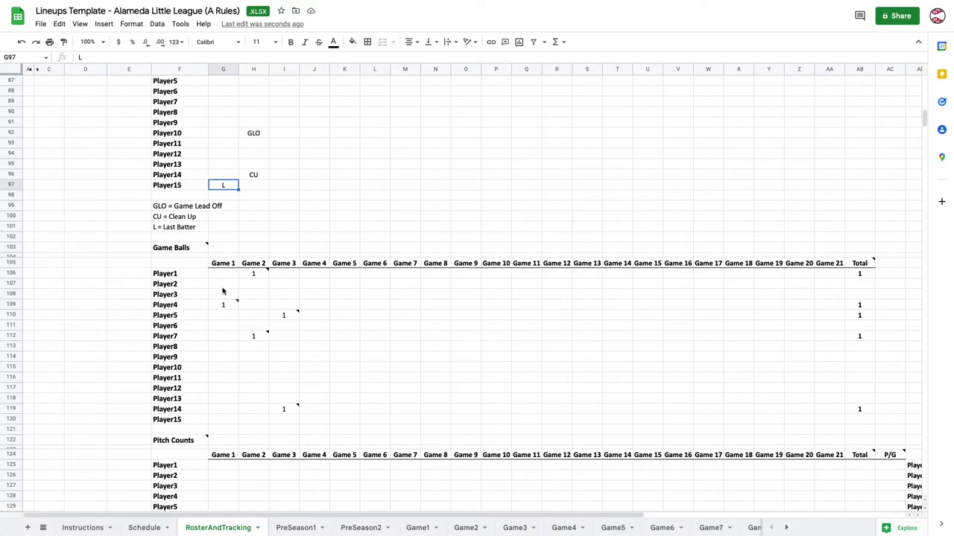
Add a note reading 'G' to Player6's Game 1 game-ball cell.
mouse_move(231, 307)
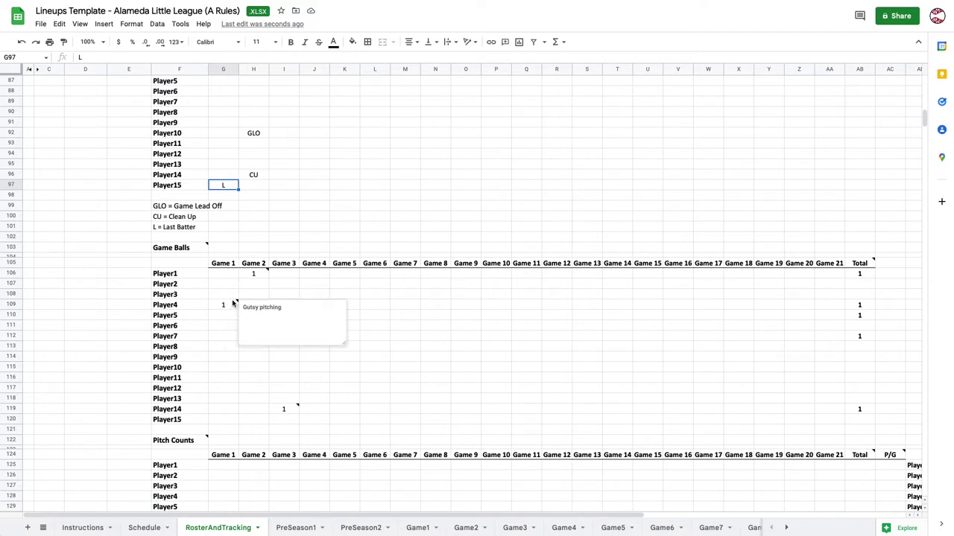
right_click(230, 306)
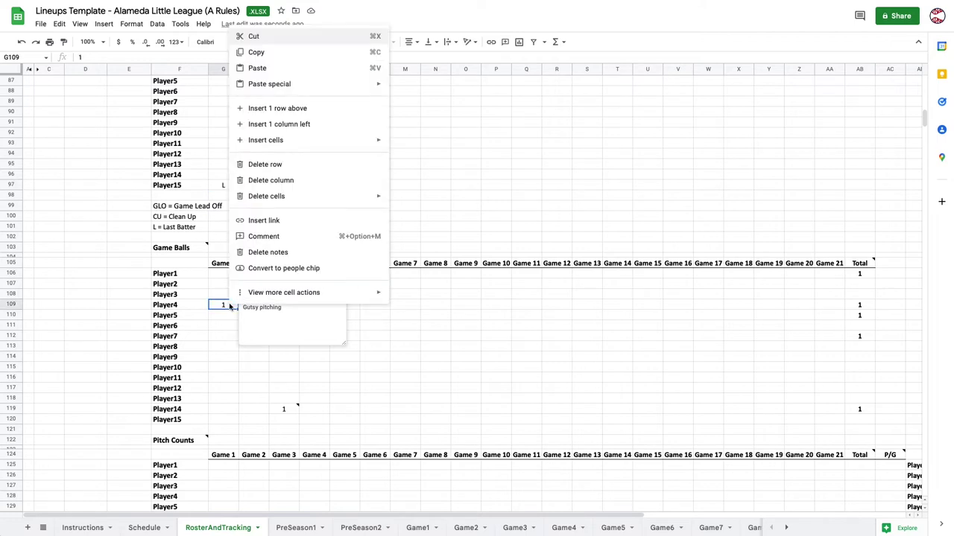
left_click(221, 332)
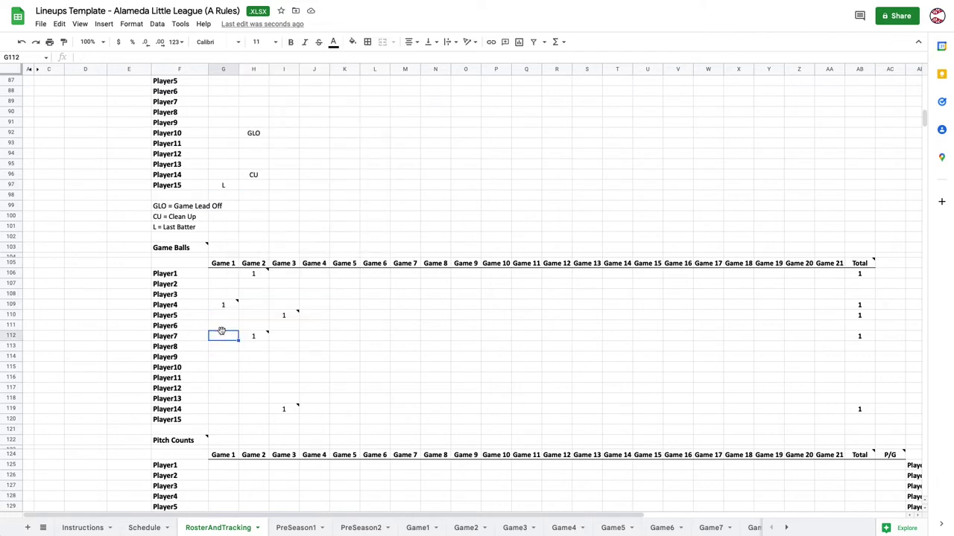
left_click(222, 328)
right_click(222, 329)
left_click(274, 275)
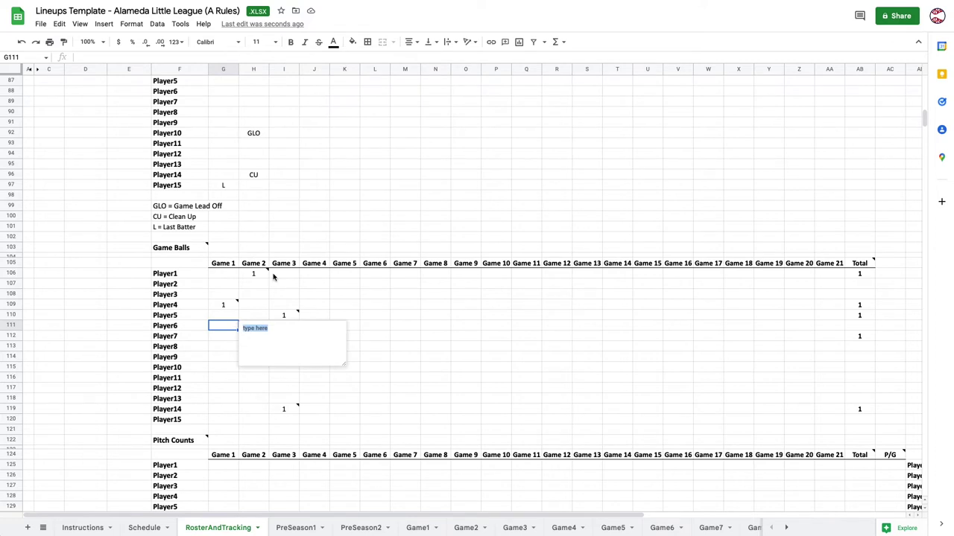
type("Great batting")
left_click(222, 356)
Enter 1 as Player6's Game 1 game ball so the total shows 1.
left_click(226, 325)
type("1")
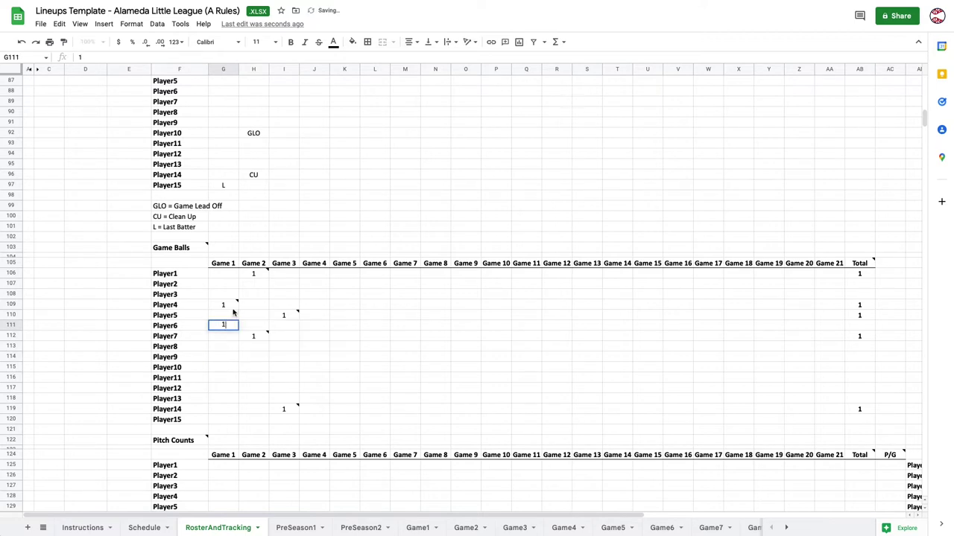
left_click(233, 313)
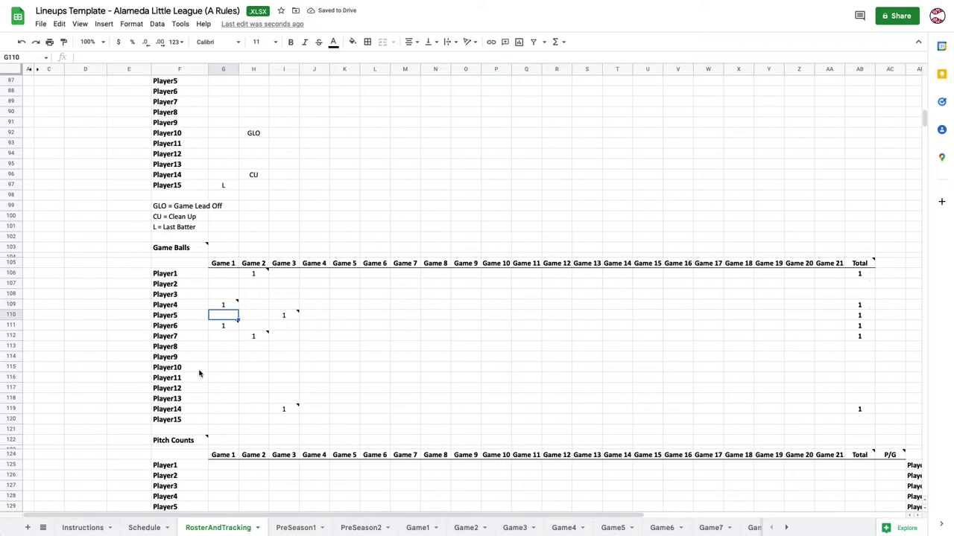
scroll(233, 374, "down", 5)
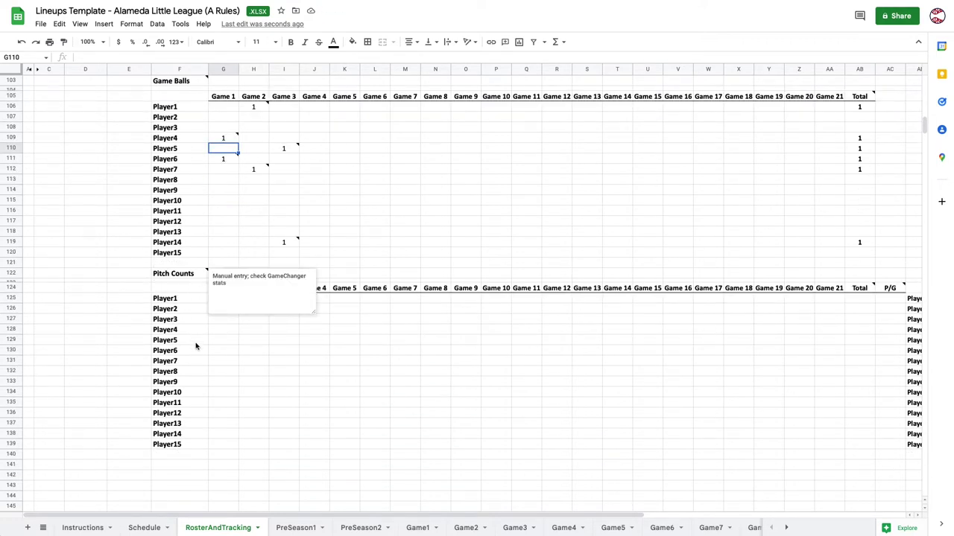
left_click(254, 353)
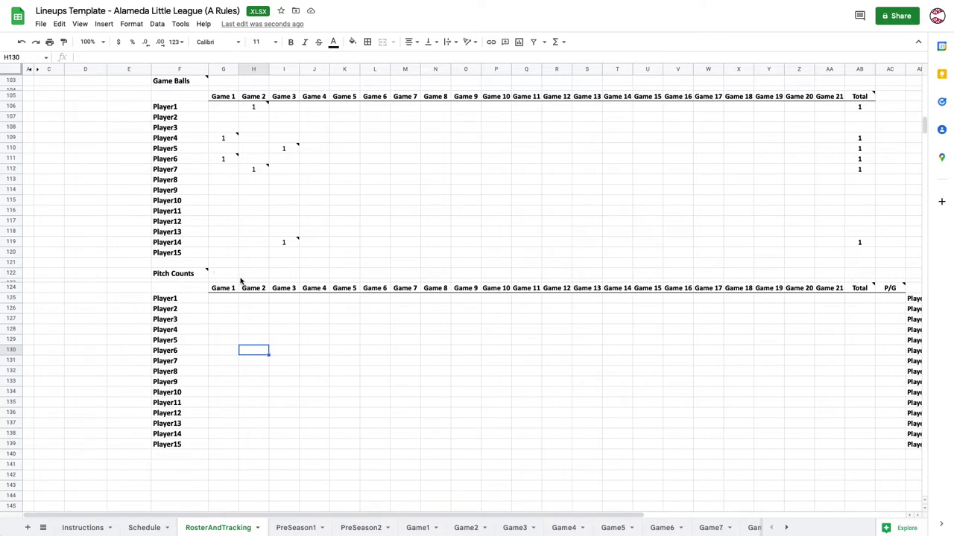
Enter the jersey 15 player's first name, last name and identifier in Roster Detail row 6.
scroll(242, 281, "up", 10)
scroll(241, 282, "up", 6)
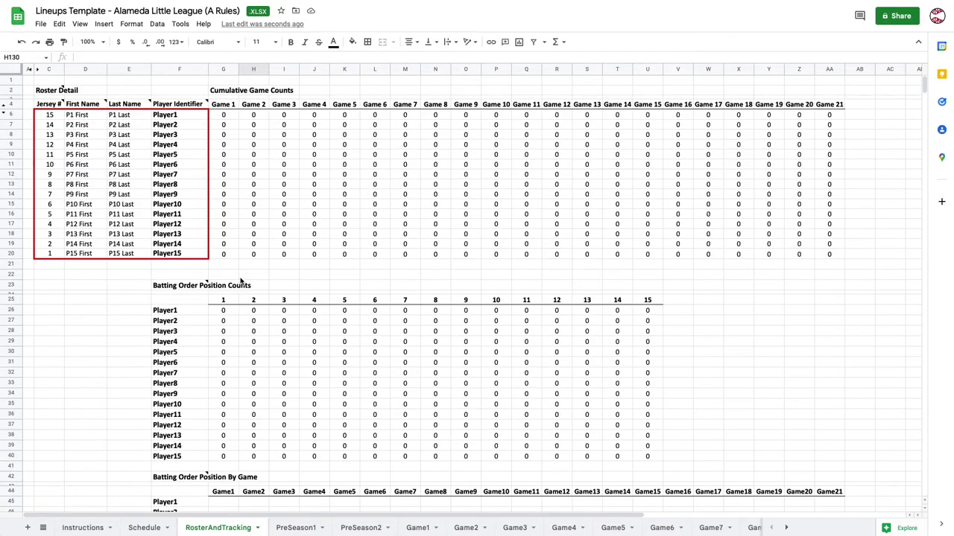
left_click(88, 117)
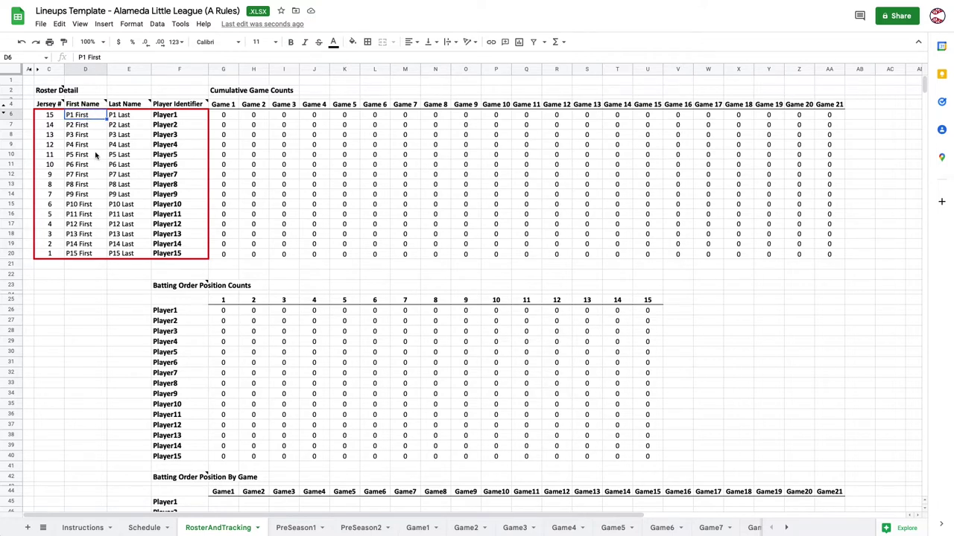
key("Tab")
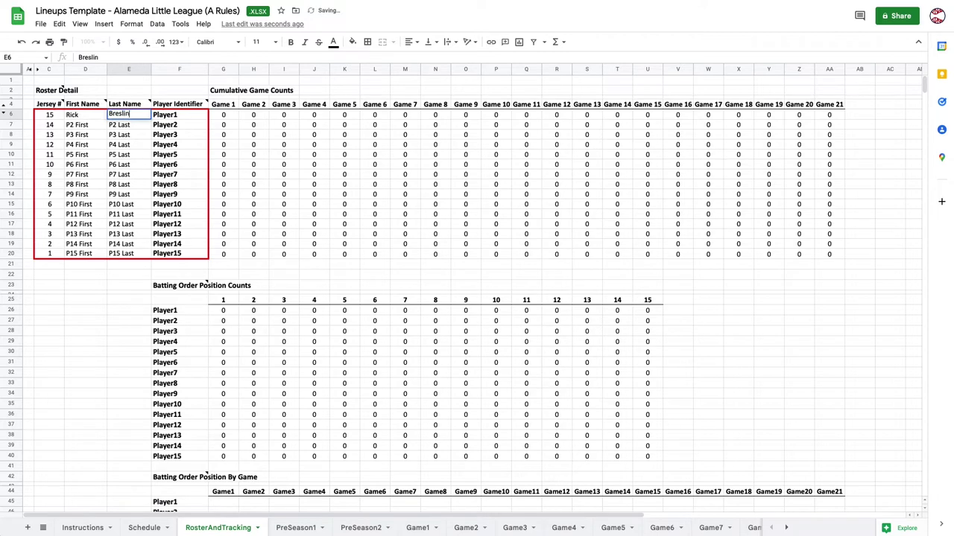
key("Tab")
type("Rick")
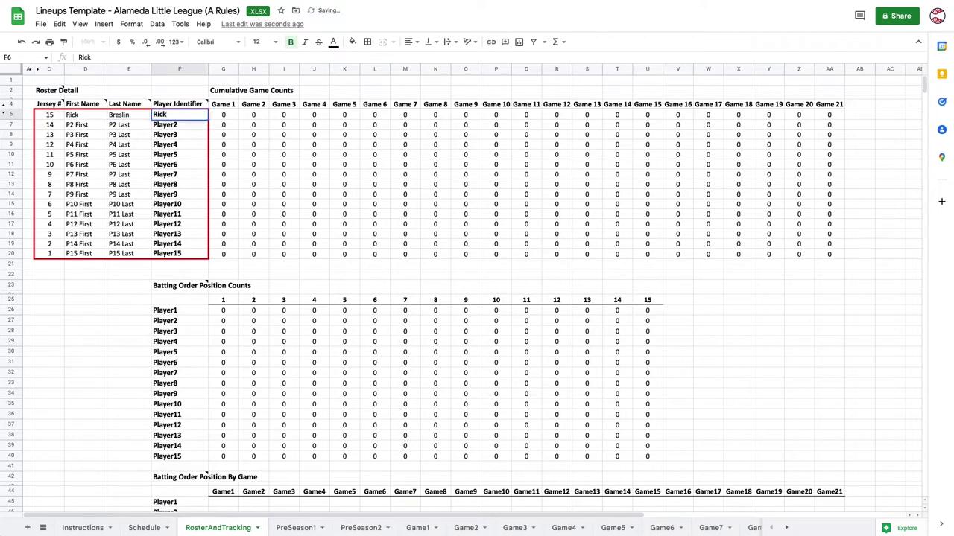
key("Return")
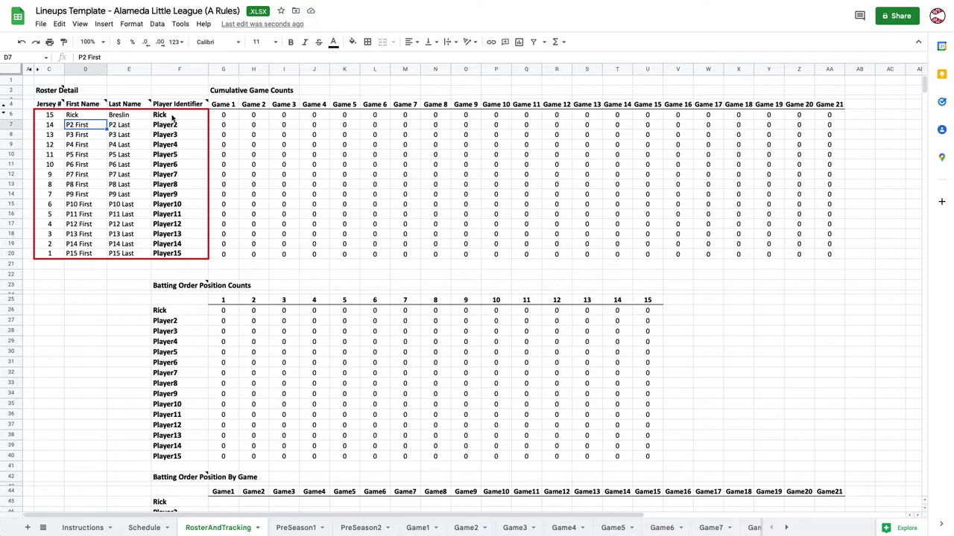
left_click(181, 254)
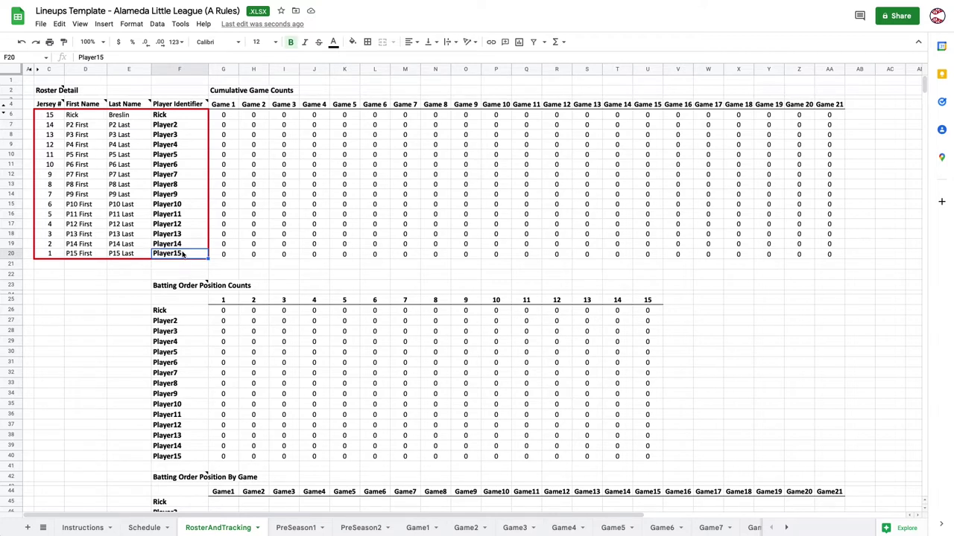
Clear jersey numbers, names and identifiers from the last two placeholder rows, 19–20.
key("Delete")
key("Left")
key("Delete")
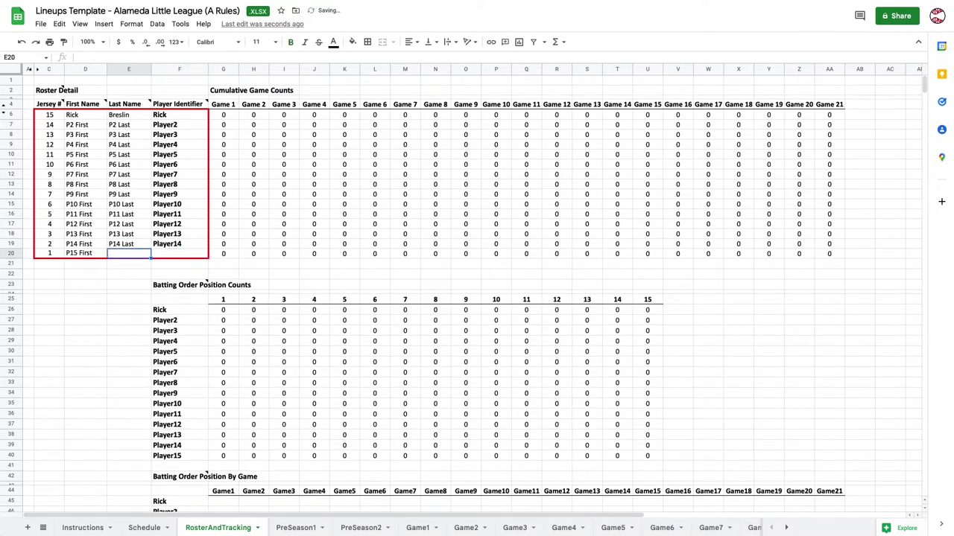
key("Left")
key("Delete")
key("Up")
key("Down")
key("Left")
key("Delete")
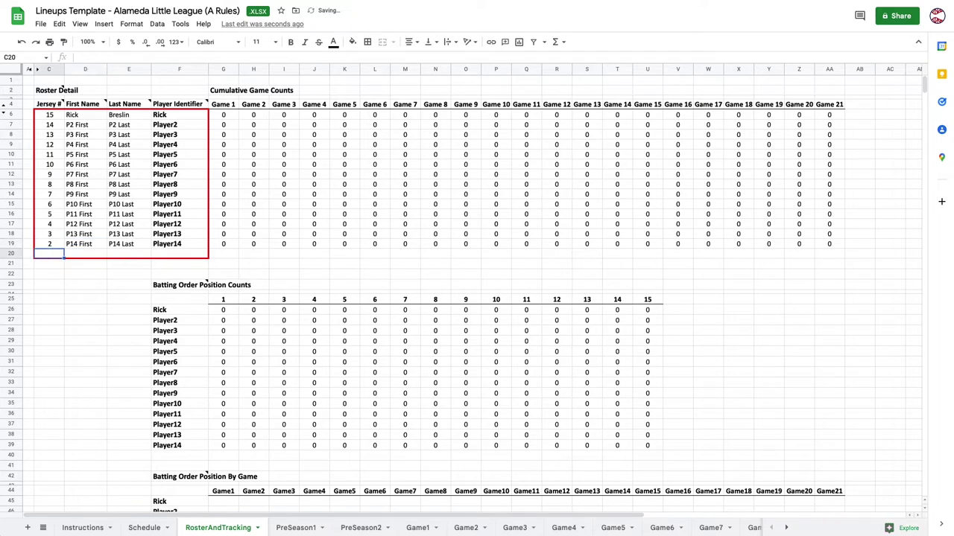
key("Up")
key("Delete")
key("Right")
key("Delete")
key("Right")
key("Right")
key("Delete")
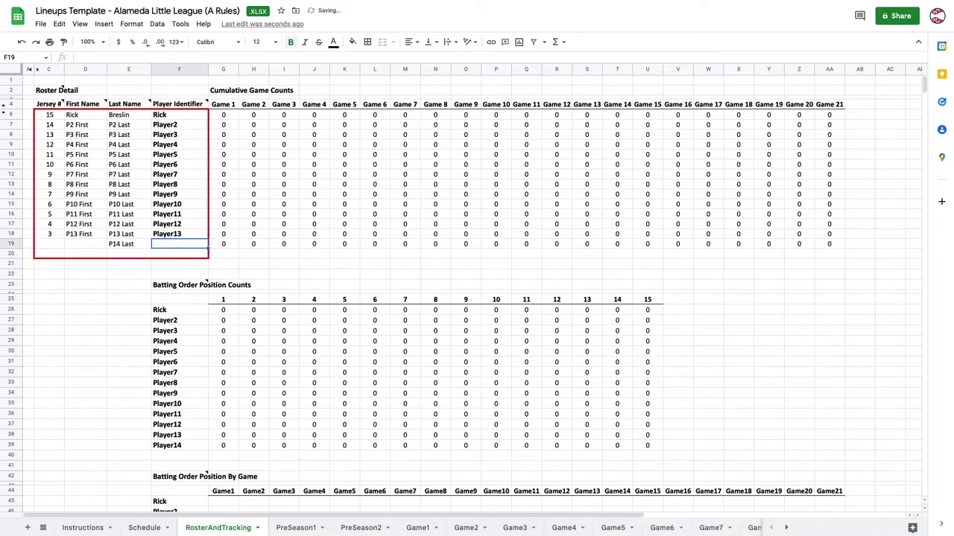
key("Left")
key("Delete")
Clear placeholder players 2 through 13 in range C7:F18.
left_click(177, 253)
left_click_drag(178, 234, 60, 125)
key("Delete")
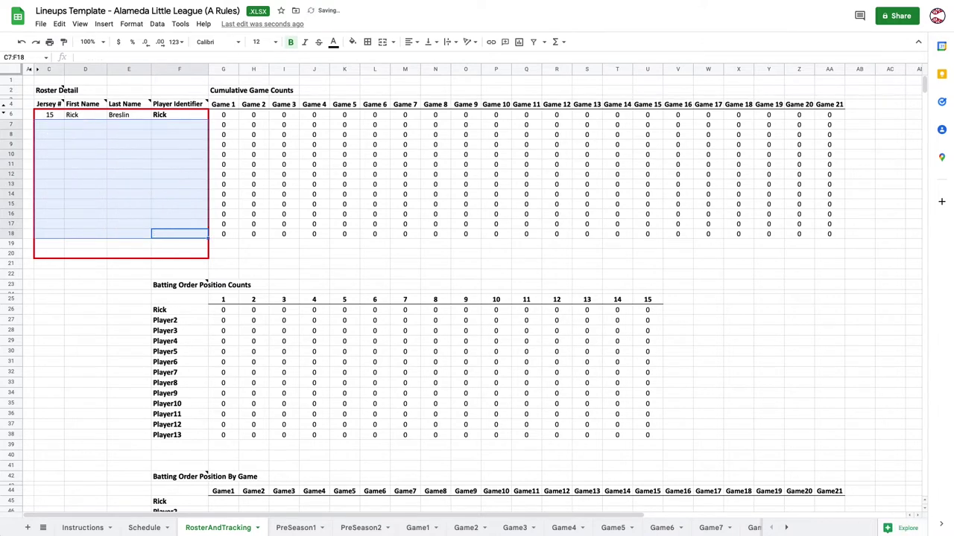
left_click(99, 149)
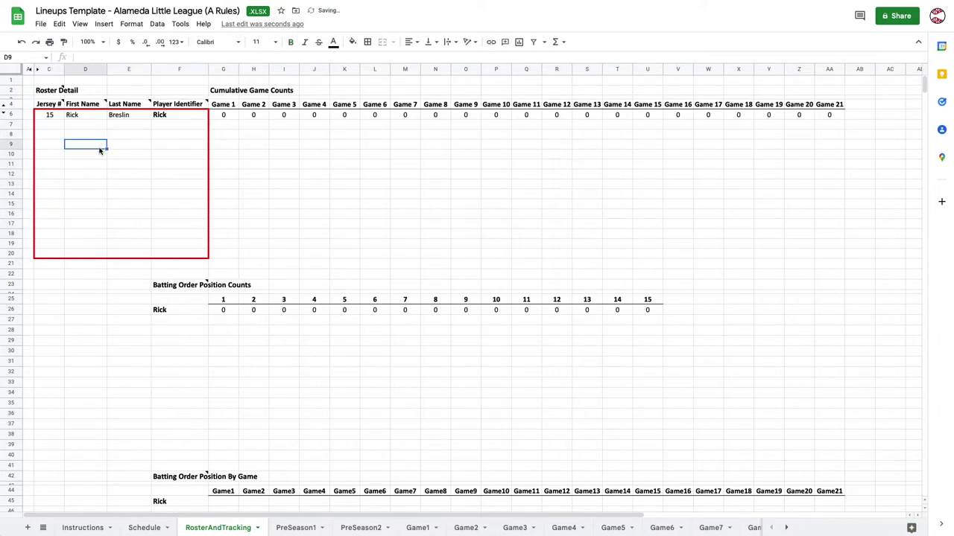
left_click(62, 125)
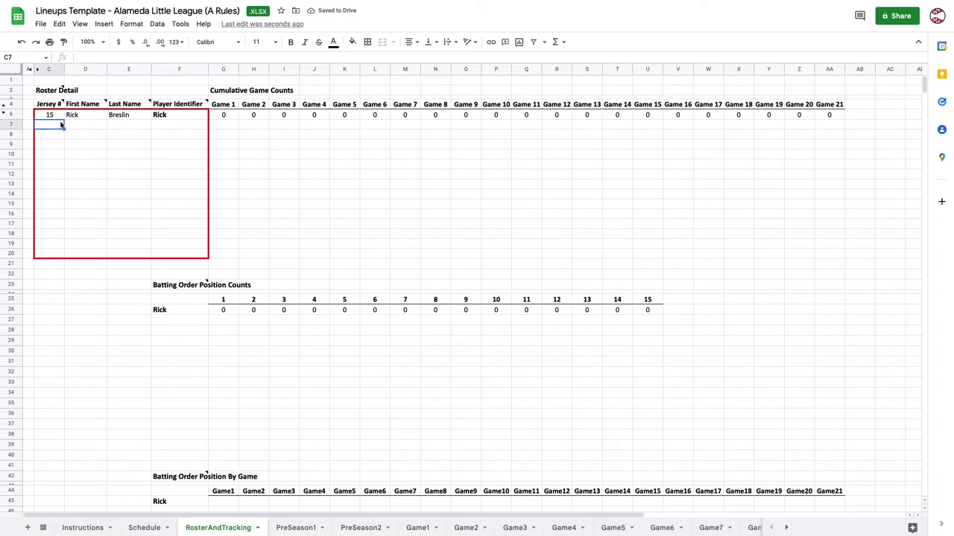
Enter jersey 14 with the player's first and last name in the second roster row.
type("14")
key("Tab")
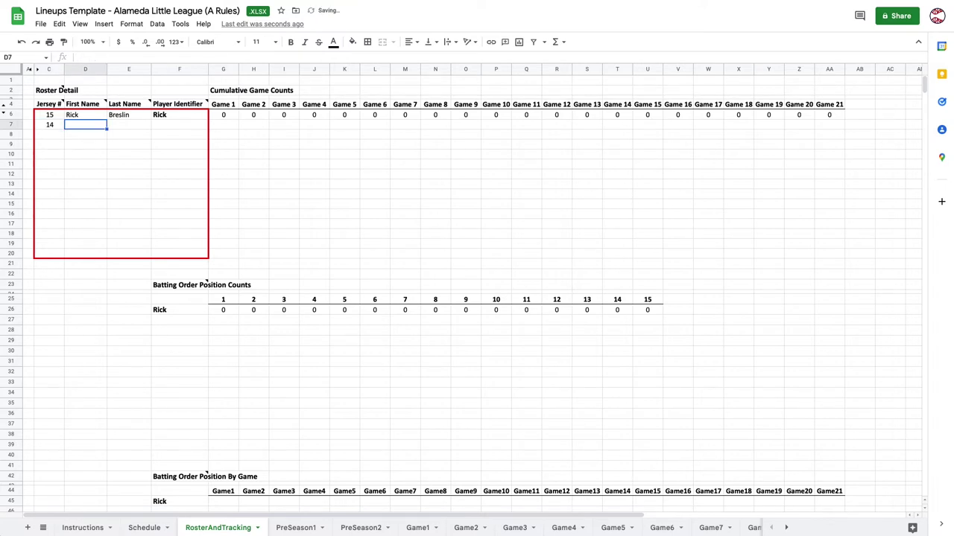
type("Joe")
key("Tab")
type("M")
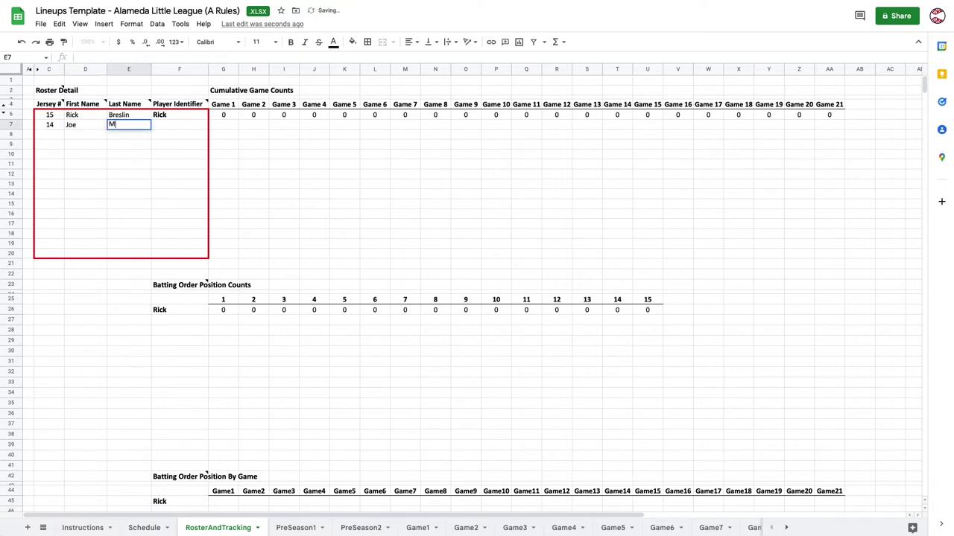
type("Smith")
key("Tab")
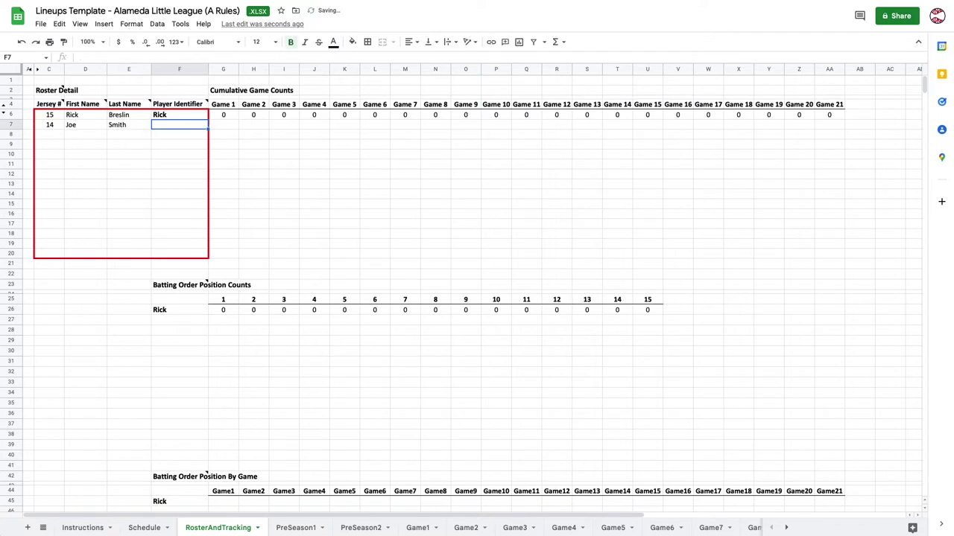
key("Return")
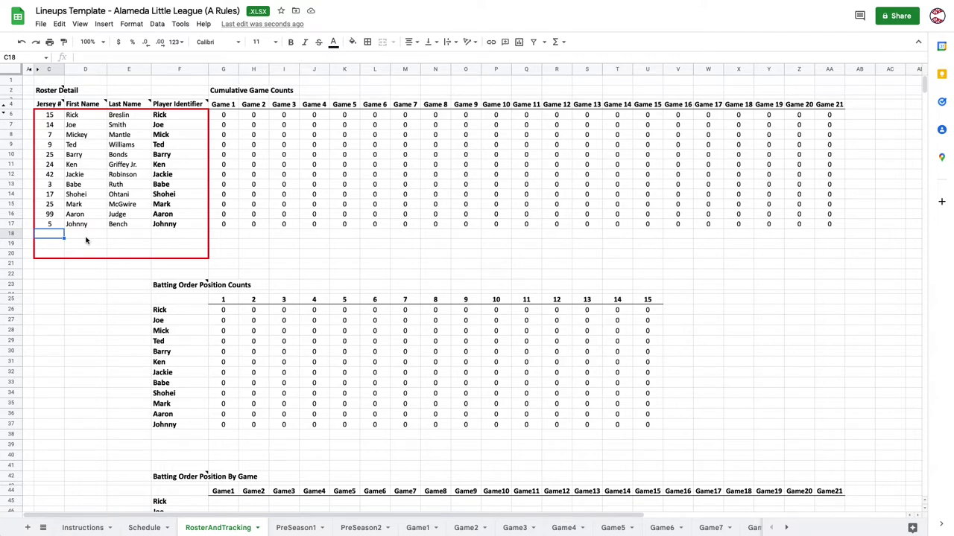
Review the first two players' roster names and identifiers.
left_click(181, 118)
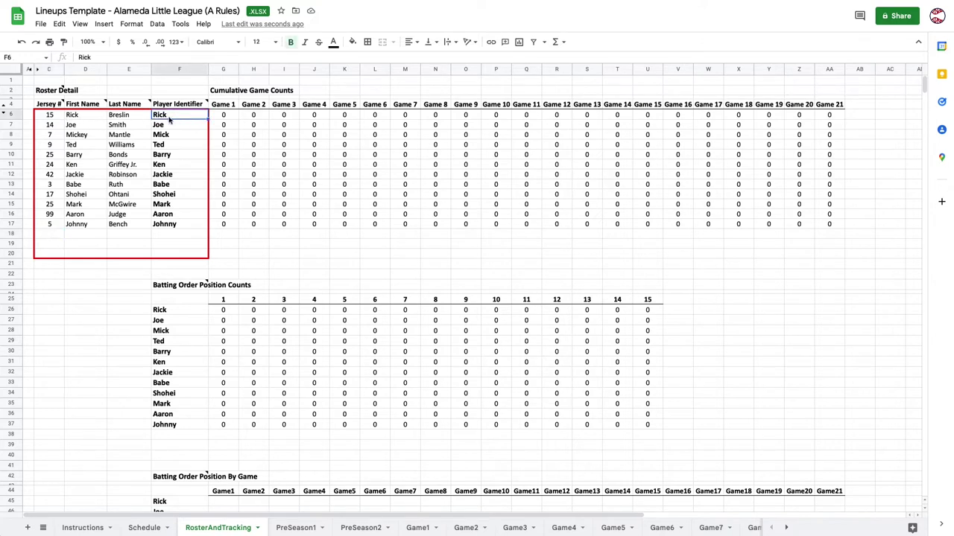
left_click(123, 120)
left_click(82, 115)
left_click(84, 125)
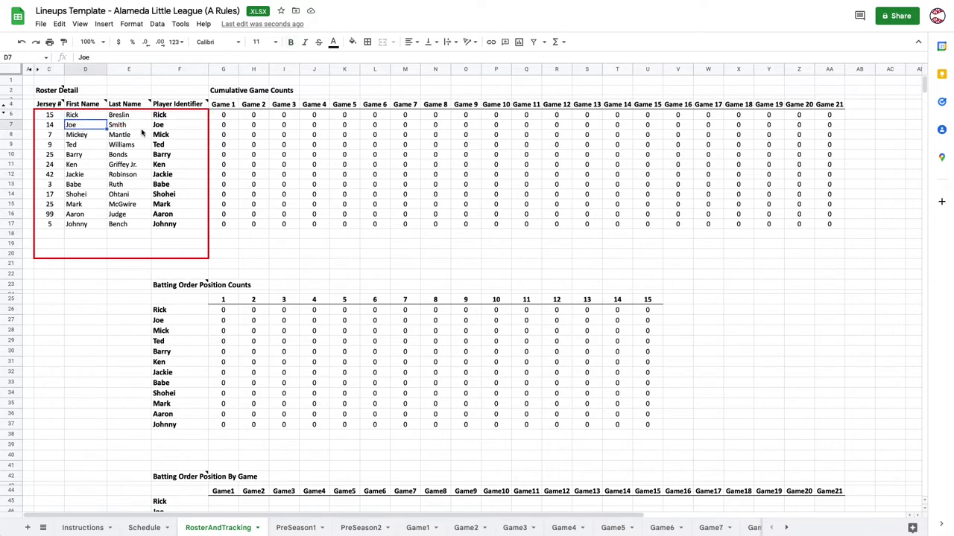
left_click(143, 130)
left_click(171, 118)
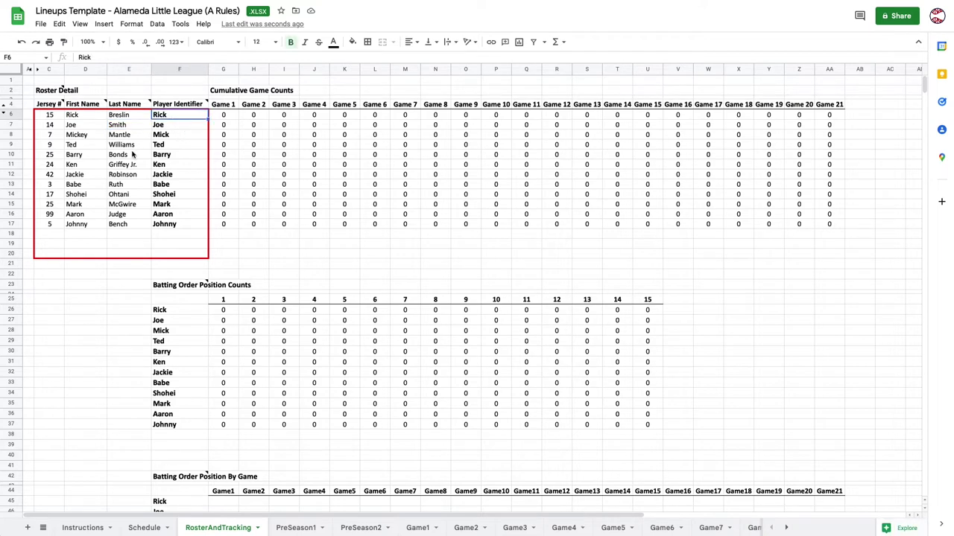
Enter the jersey 24 player's identifier in Game1 batting slot AE6 and verify on RosterAndTracking.
left_click(406, 530)
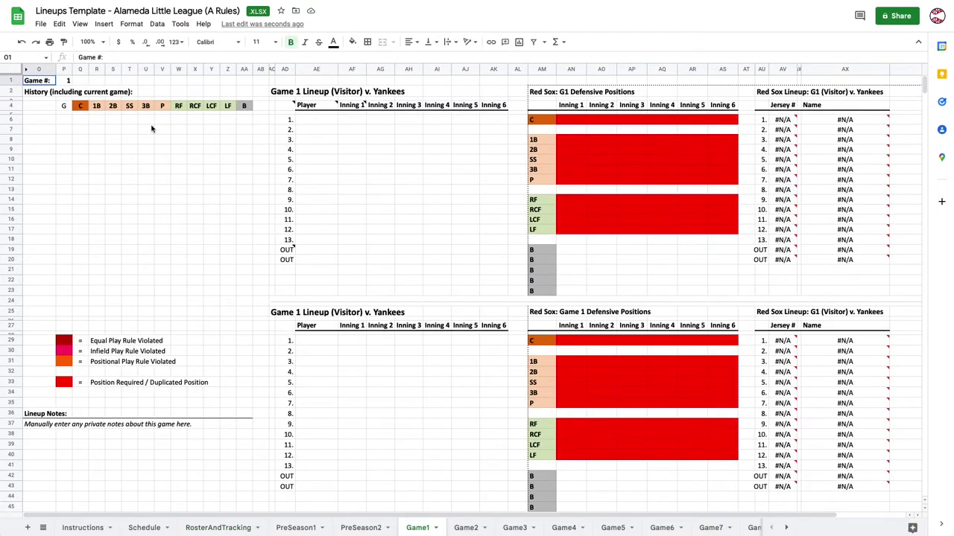
left_click(317, 123)
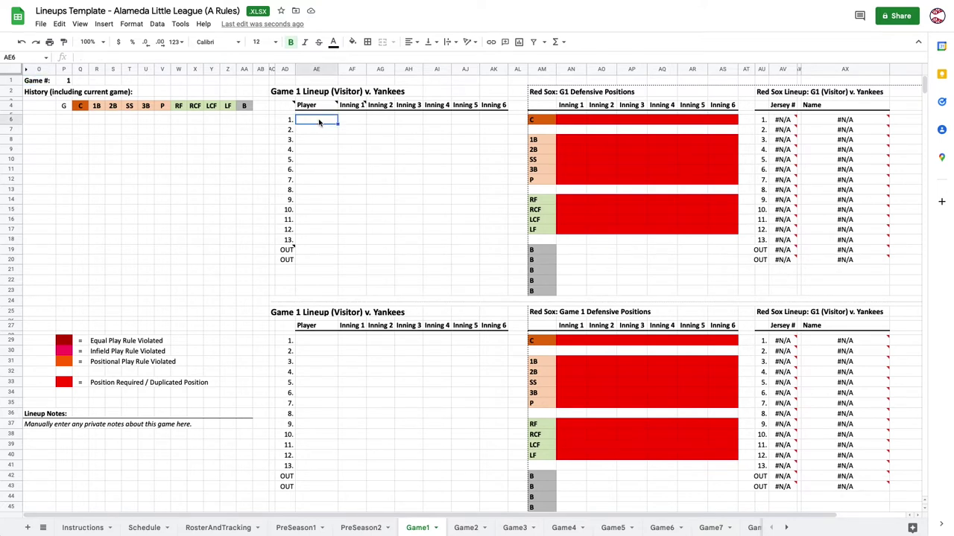
type("Ken")
key("Return")
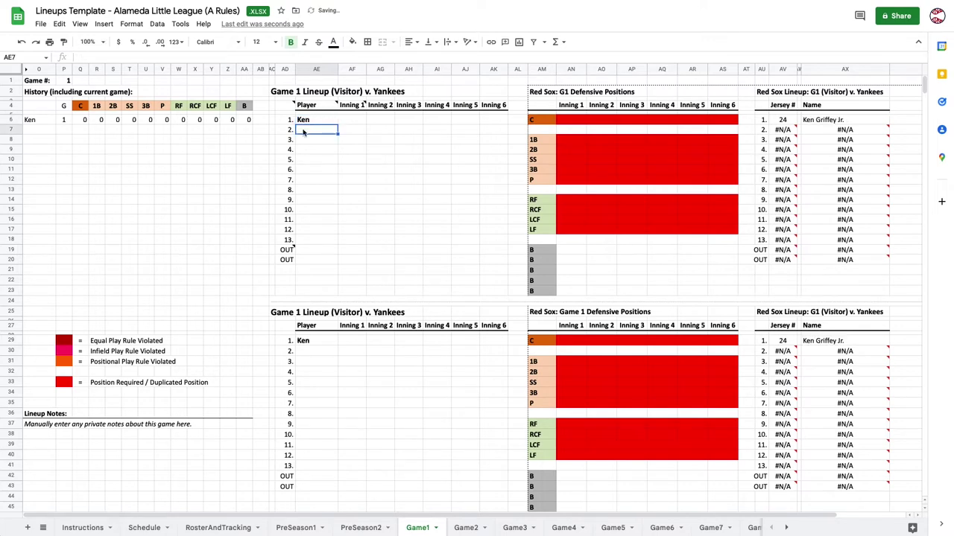
left_click(233, 529)
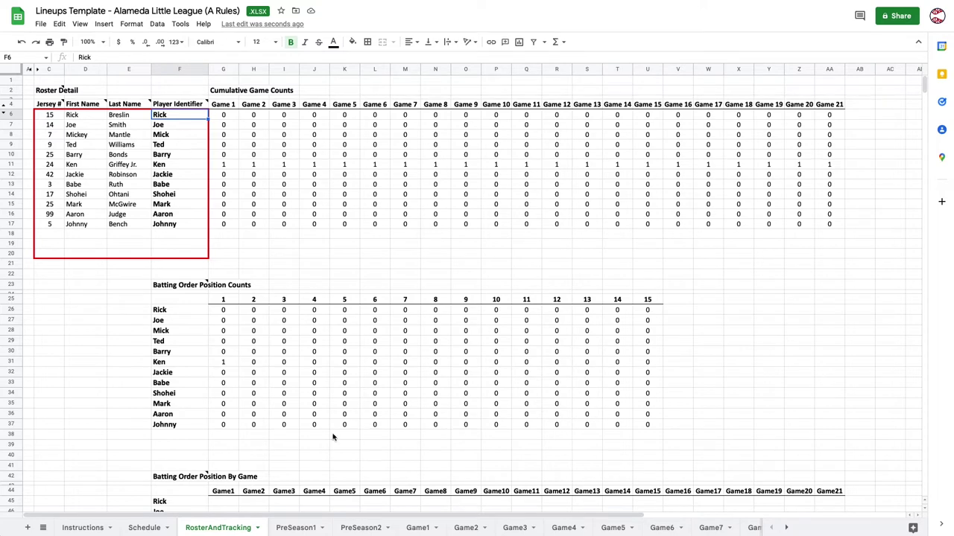
left_click(414, 528)
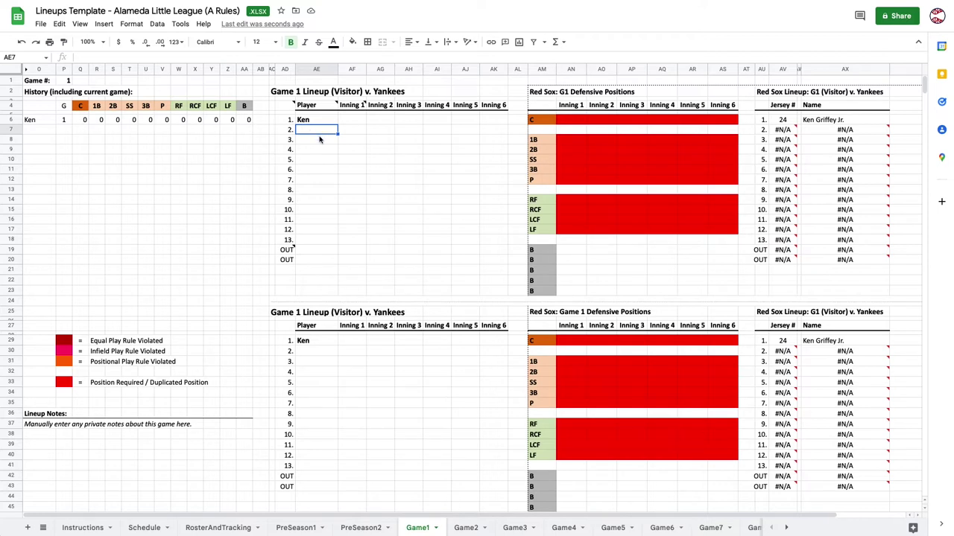
Enter Barry and Johnny as batters 2 and 3, then paste the other nine names into slots 4–12.
key("Down")
key("Down")
key("Down")
key("Down")
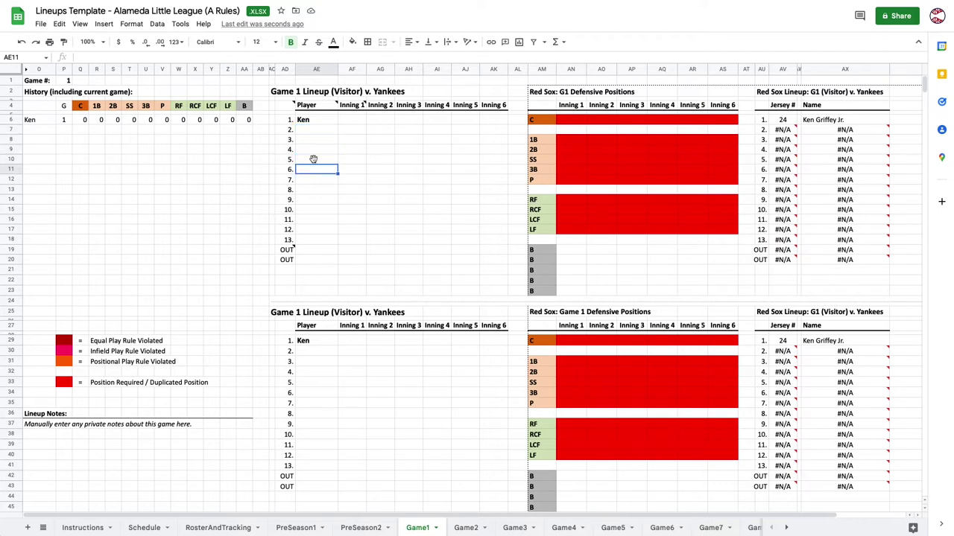
left_click(313, 131)
type("Barry")
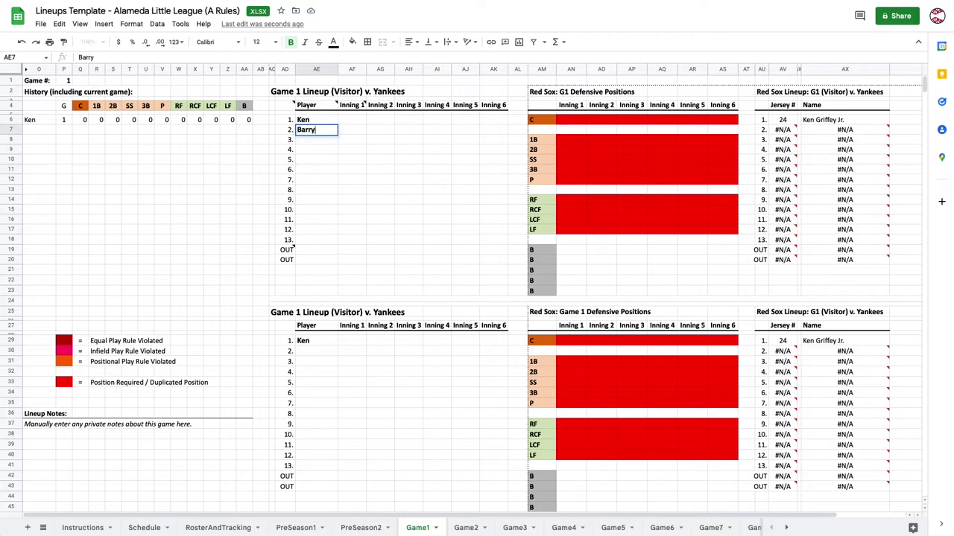
key("Return")
type("Johnny")
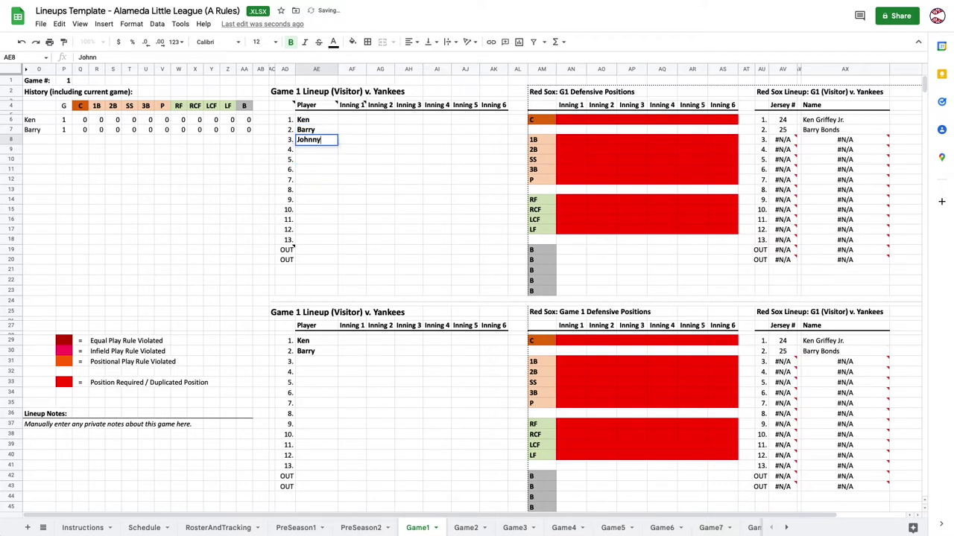
key("Return")
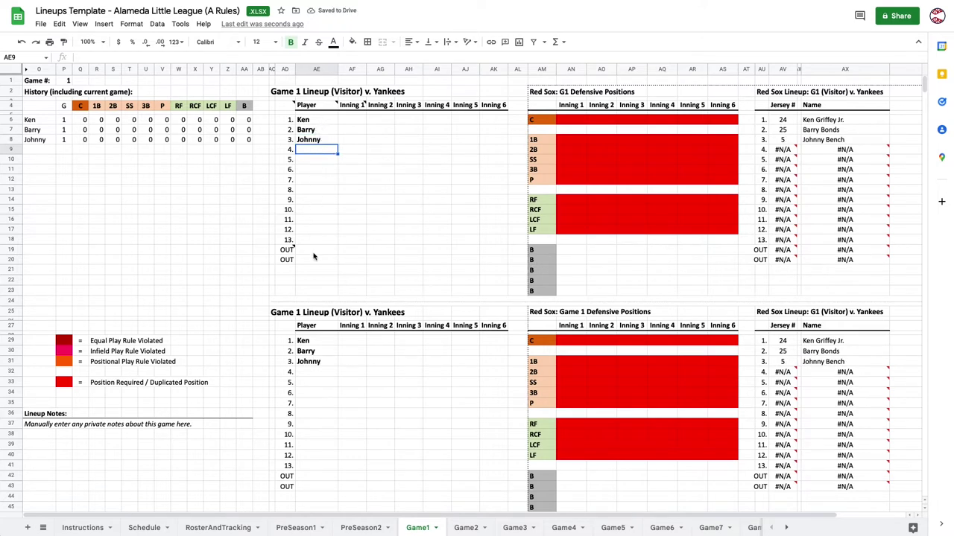
type("Babe Aaron Shohei Jackie Ted Mark Joe Mick Rick")
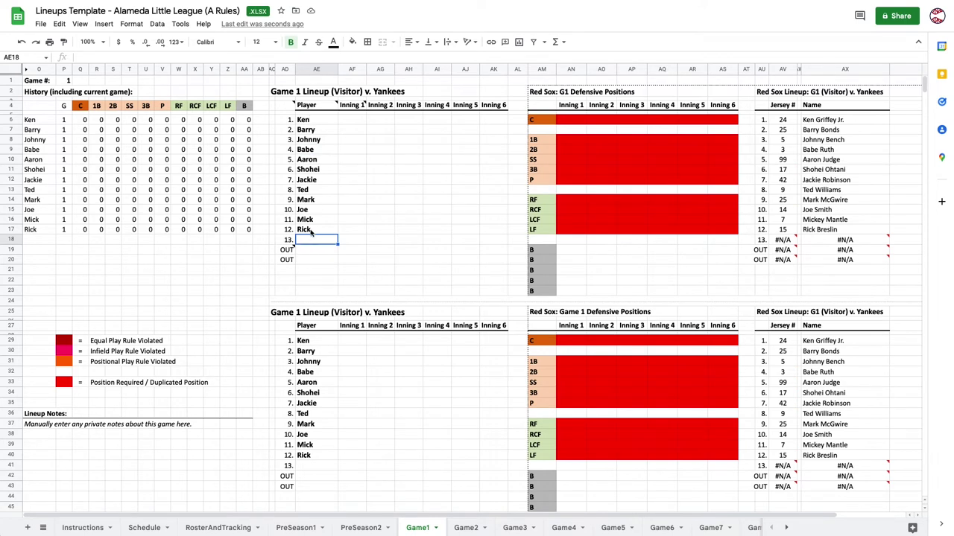
Mark Mick and Rick as OUT in the Game 1 batting order.
left_click(291, 222)
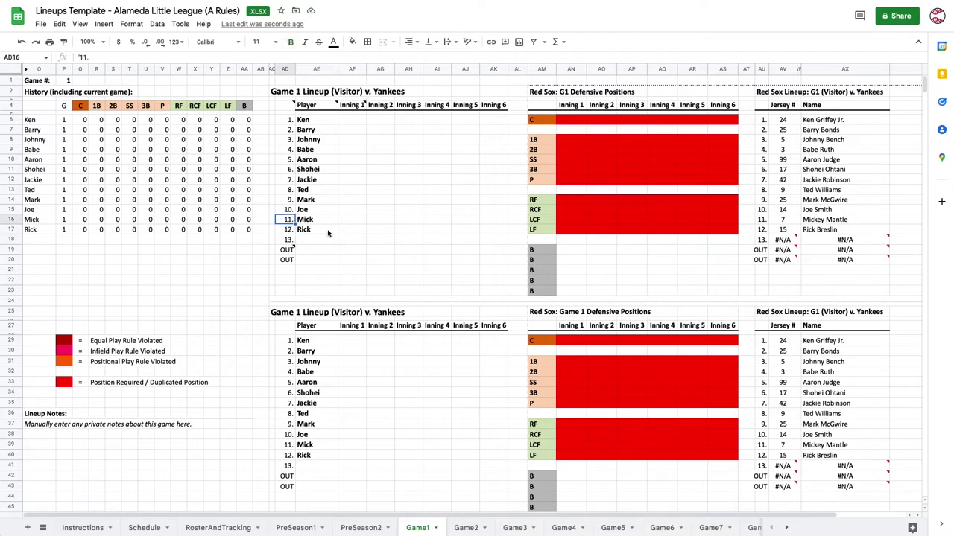
type("OUT")
key("Return")
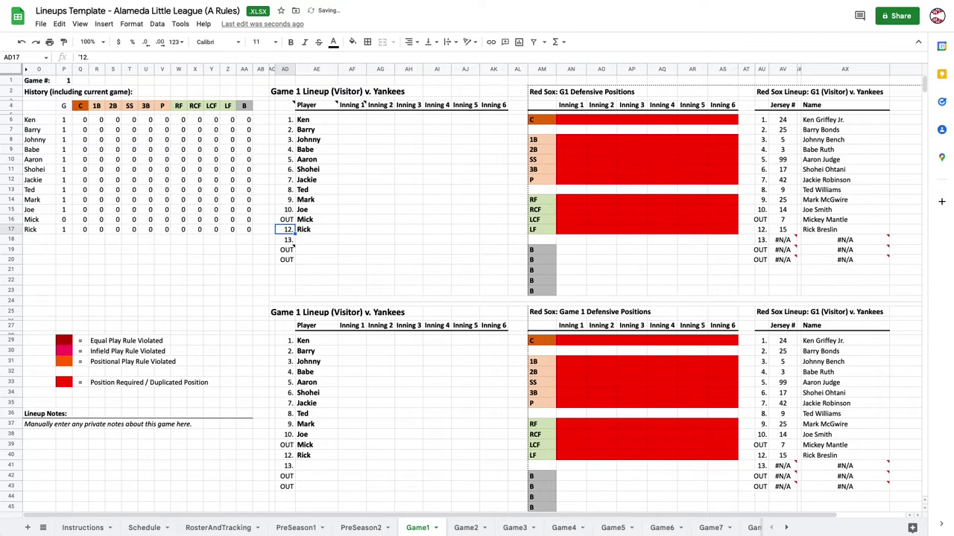
type("OUT")
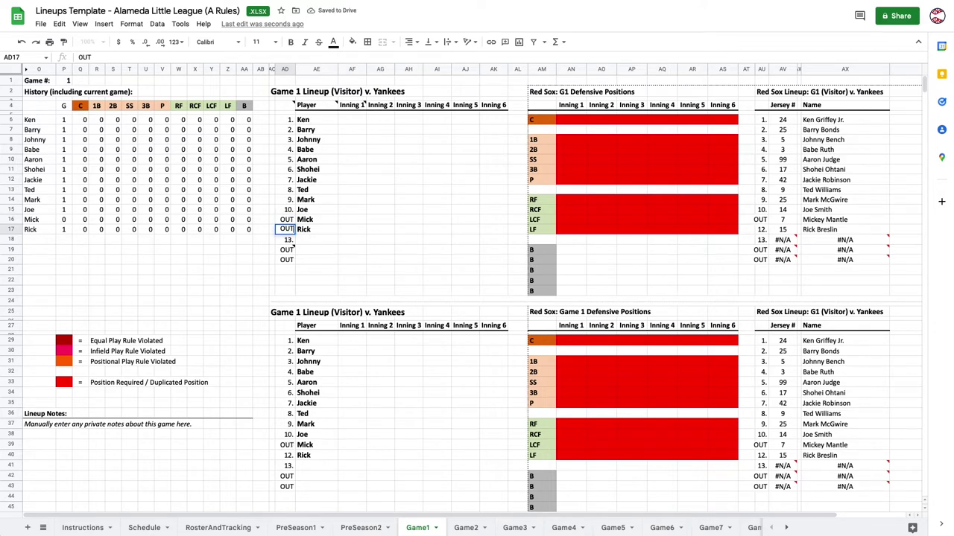
key("Return")
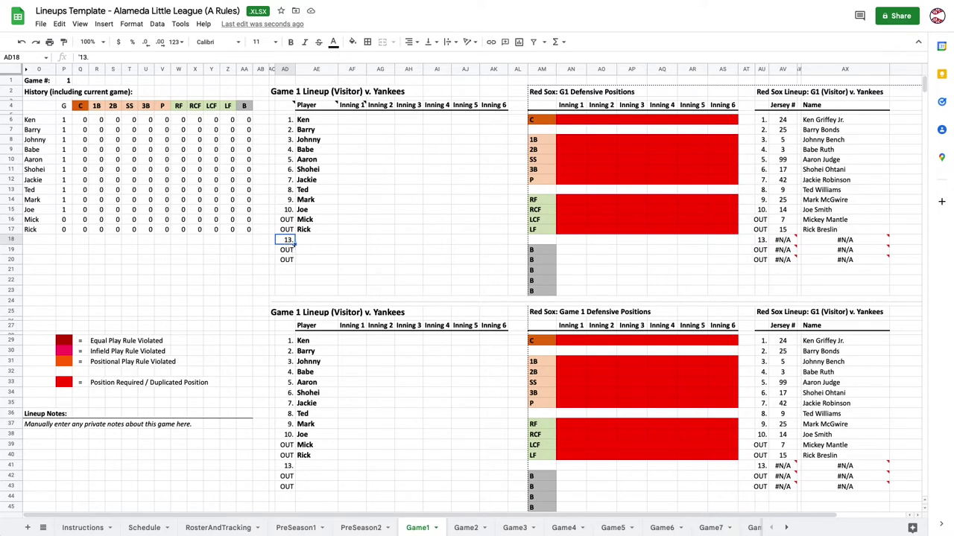
Clear the unused 13th batting slot and the two spare OUT slots.
key("Delete")
left_click(289, 252)
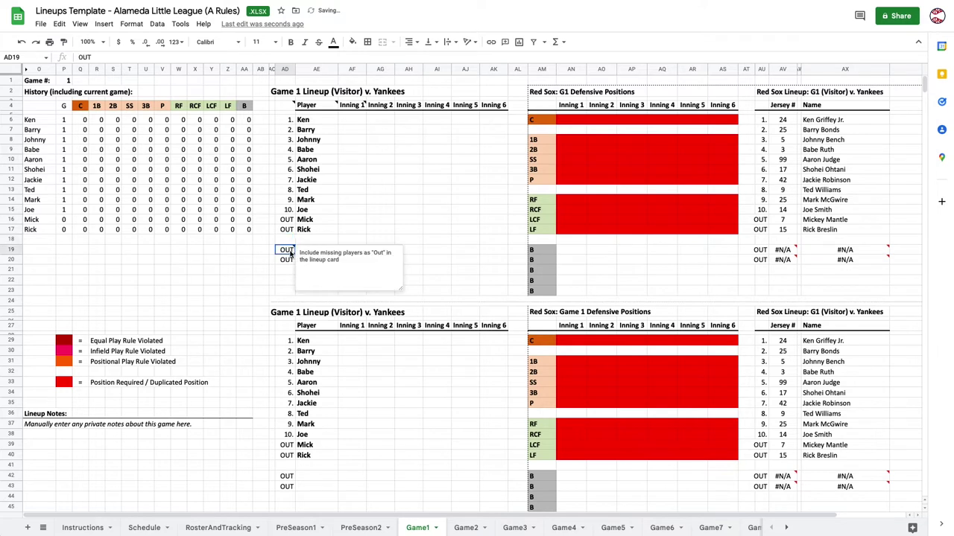
key("Delete")
left_click(287, 260)
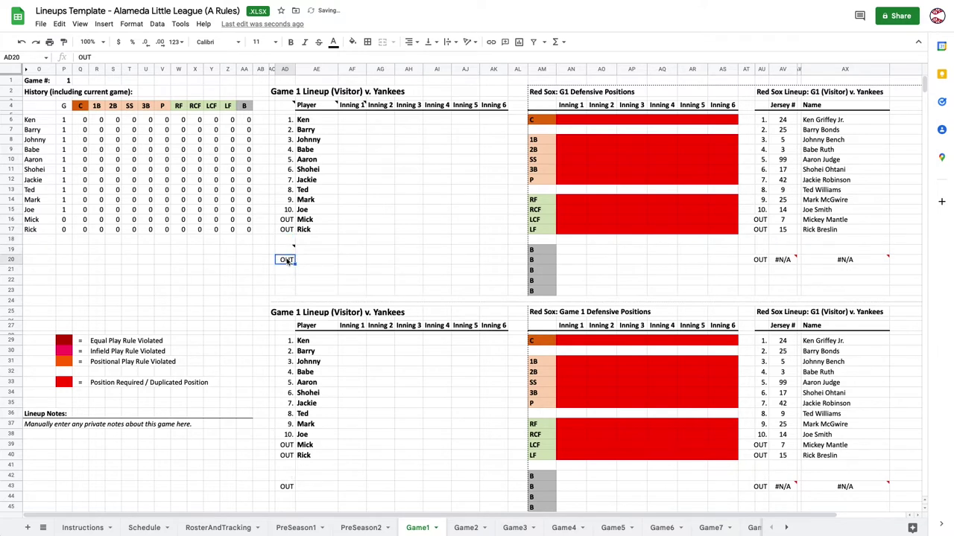
key("Delete")
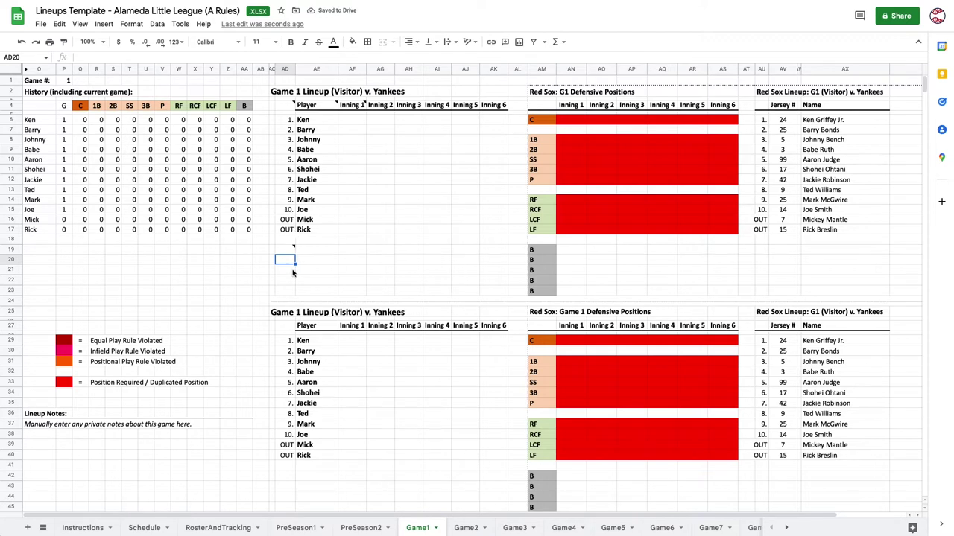
left_click(357, 178)
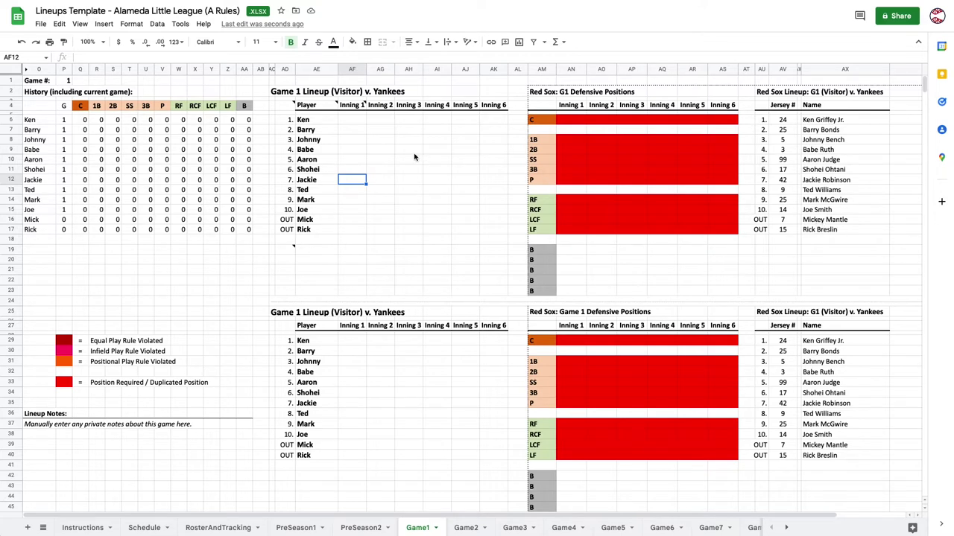
Enter LCF as Ken's and LF as Barry's Inning 1 positions.
left_click(355, 122)
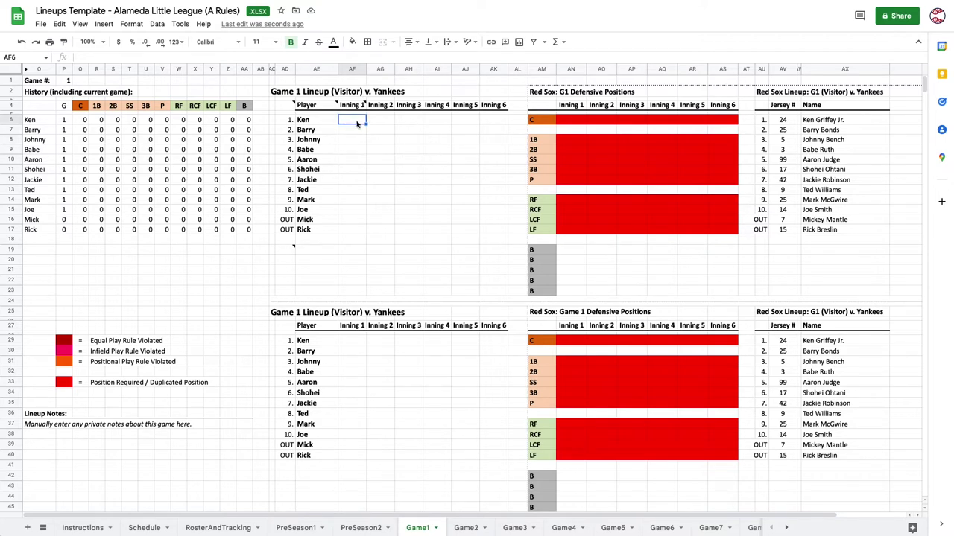
type("LCF")
key("Return")
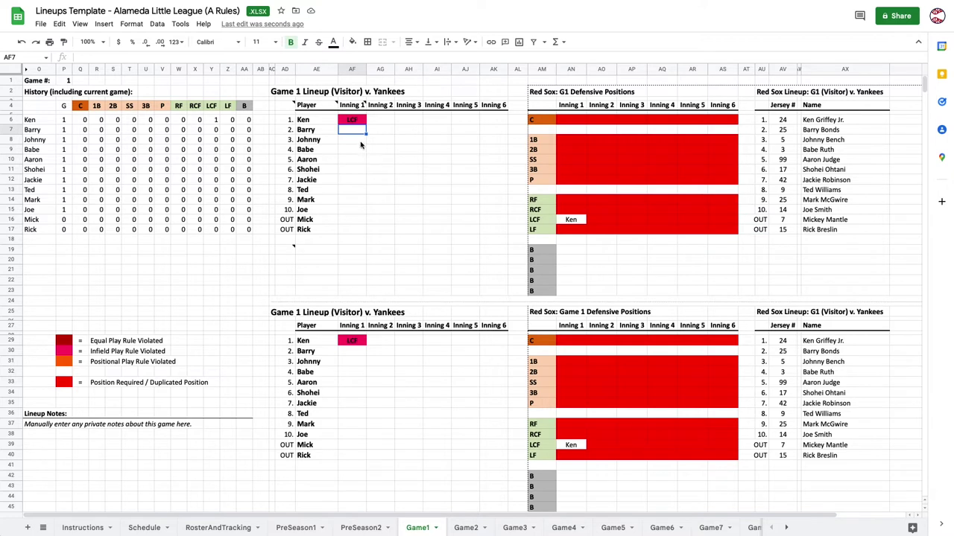
type("LF")
key("Return")
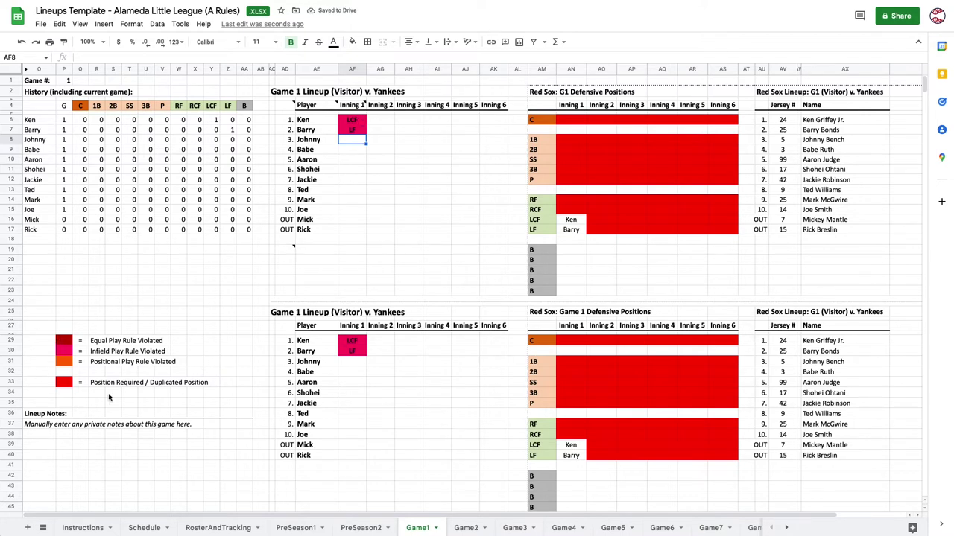
Enter 1B in Barry's Inning 2 and Inning 4 position cells.
left_click(379, 132)
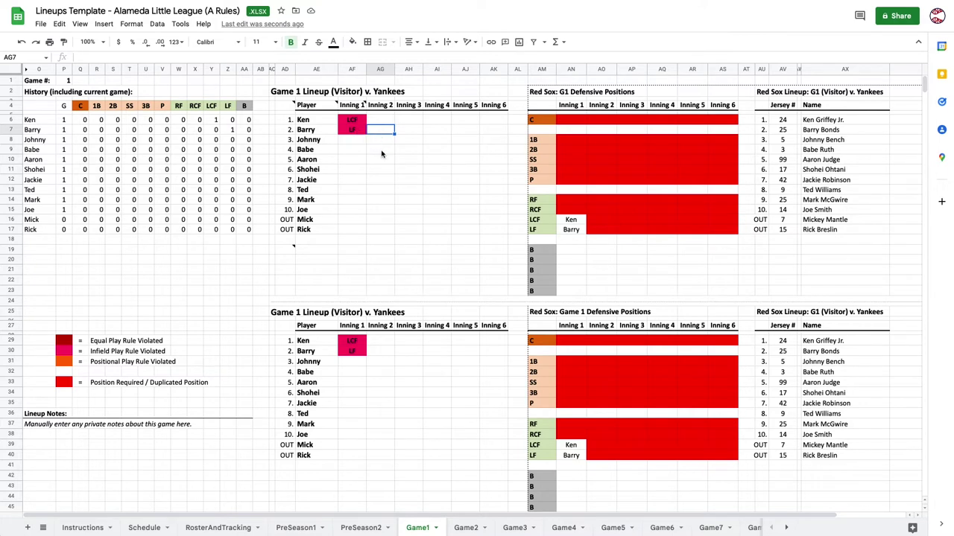
type("1B")
key("Return")
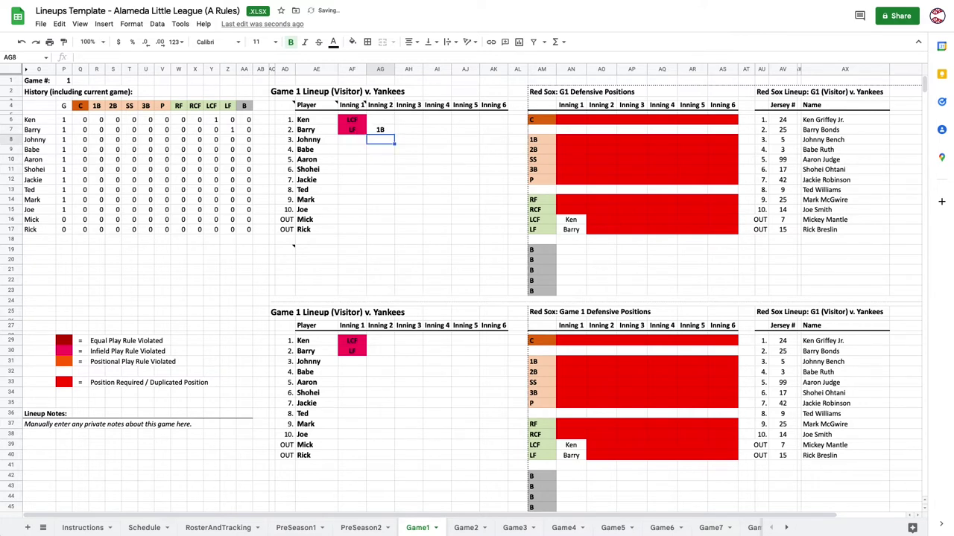
left_click(387, 131)
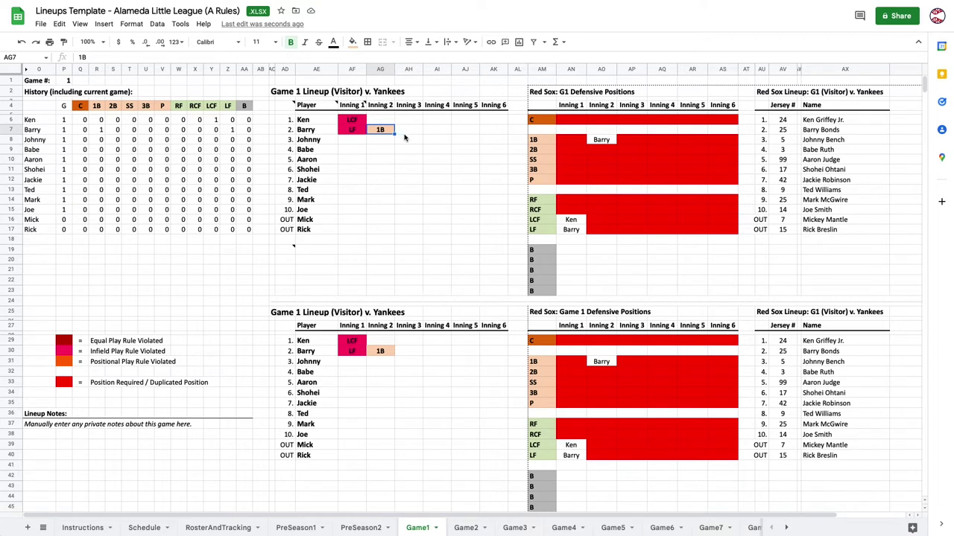
left_click(354, 132)
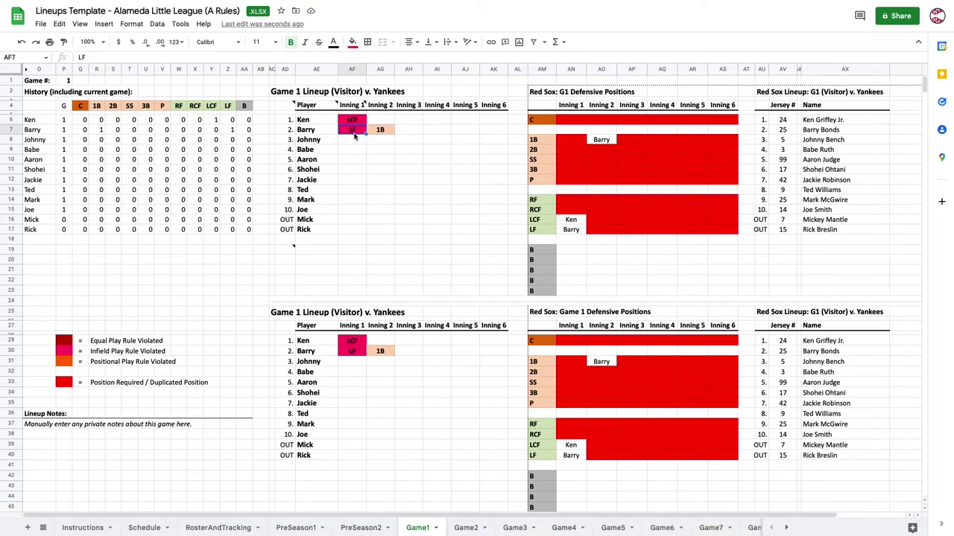
left_click(380, 132)
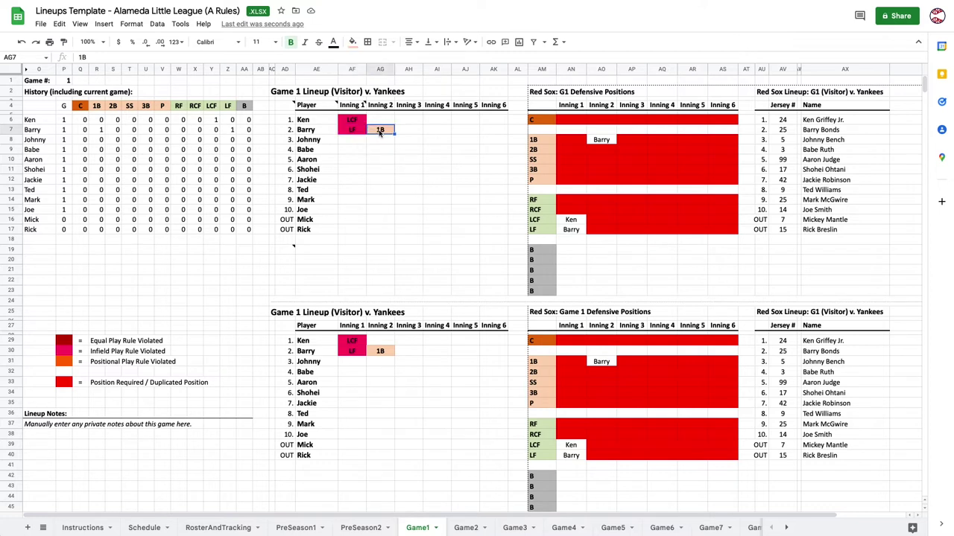
left_click(413, 131)
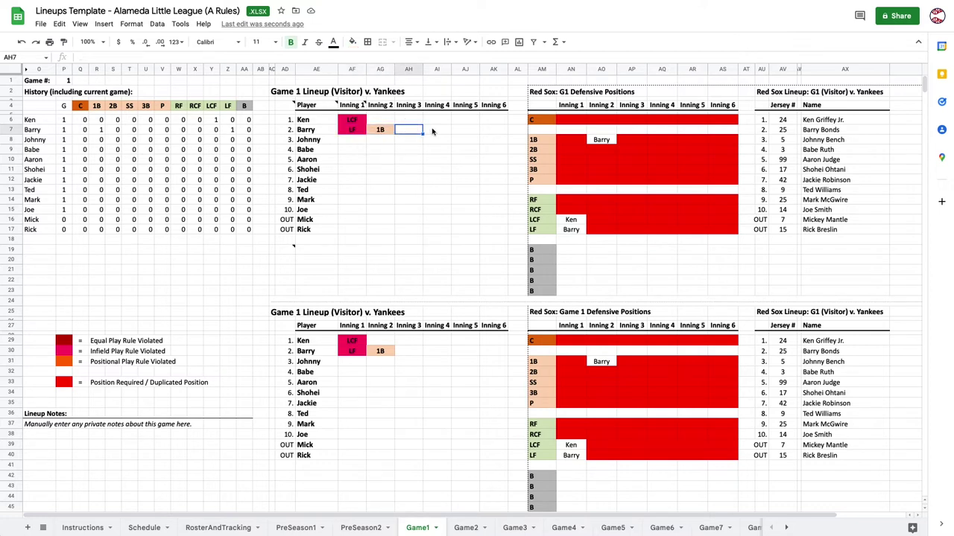
left_click(436, 131)
type("1B")
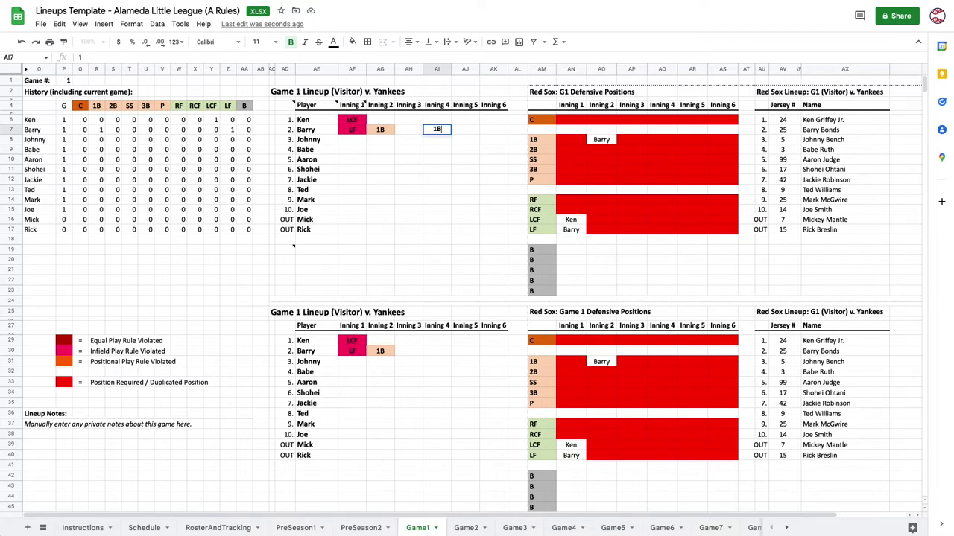
key("Return")
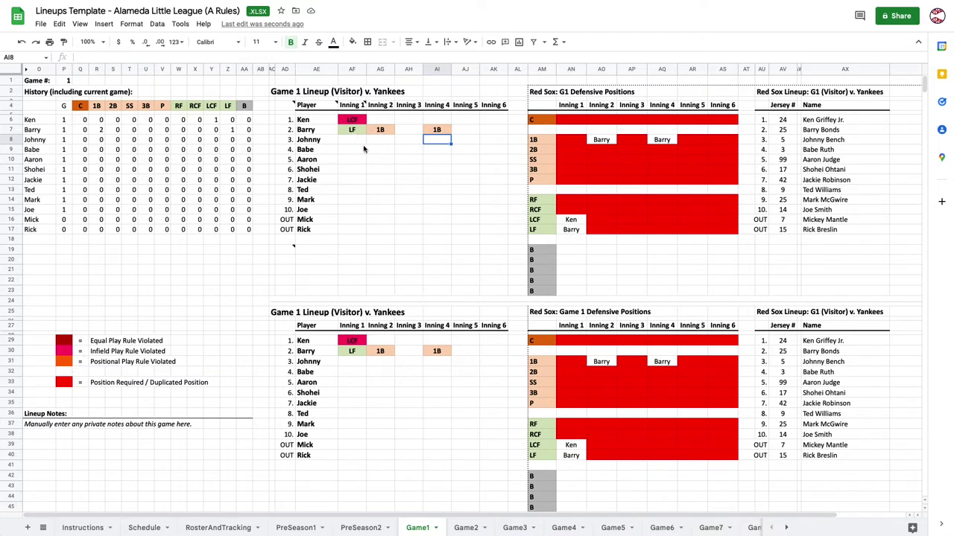
Bench Johnny with B for Inning 1.
left_click(353, 141)
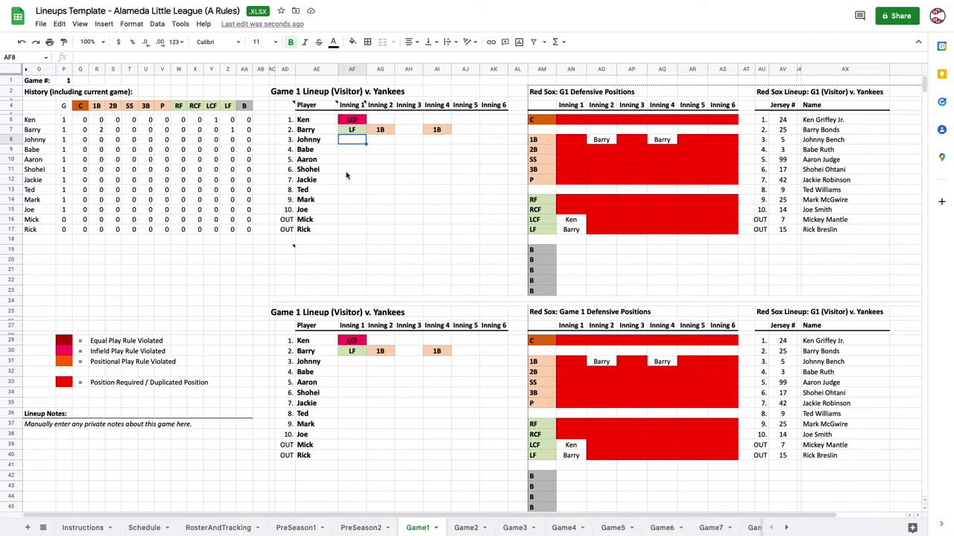
type("B")
key("Return")
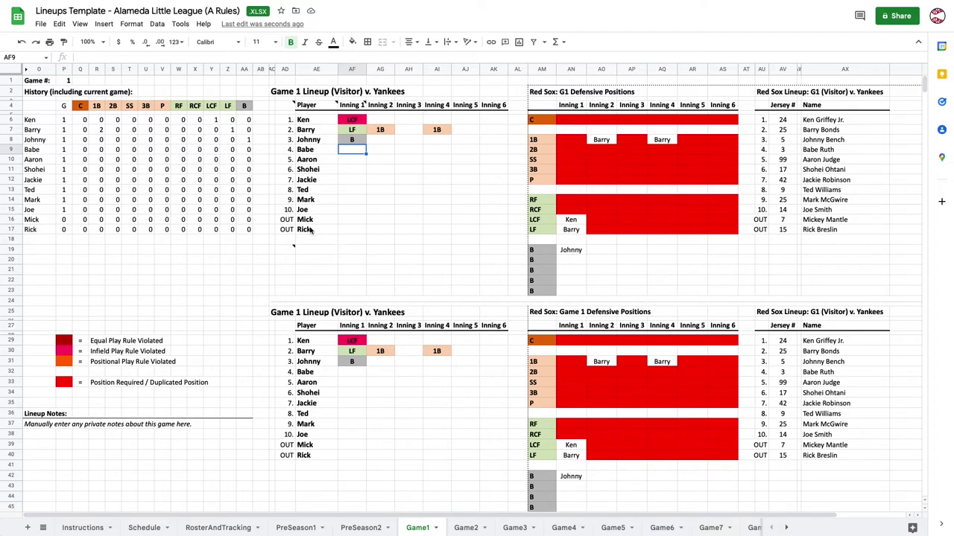
Remove Mick's OUT mark so he bats 11th again.
left_click(290, 222)
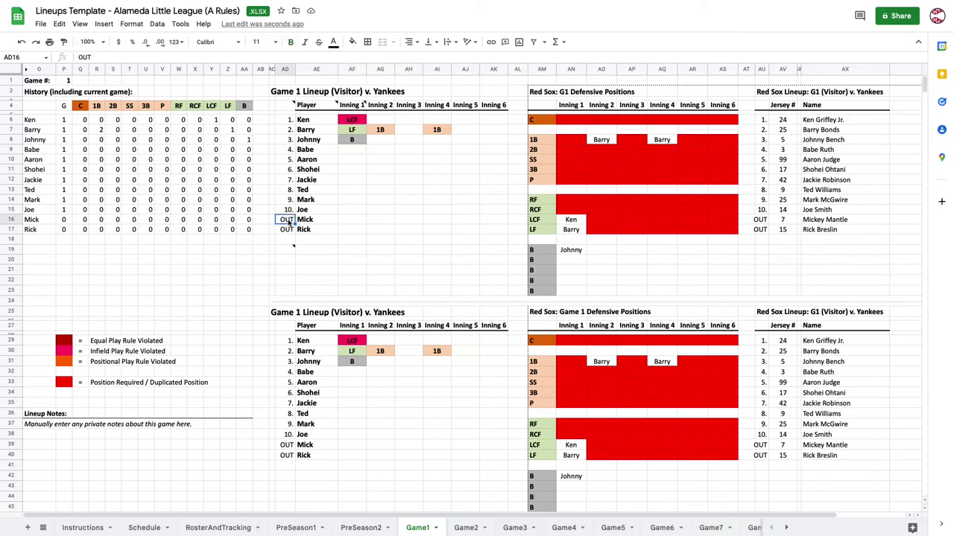
key("BackSpace")
key("Return")
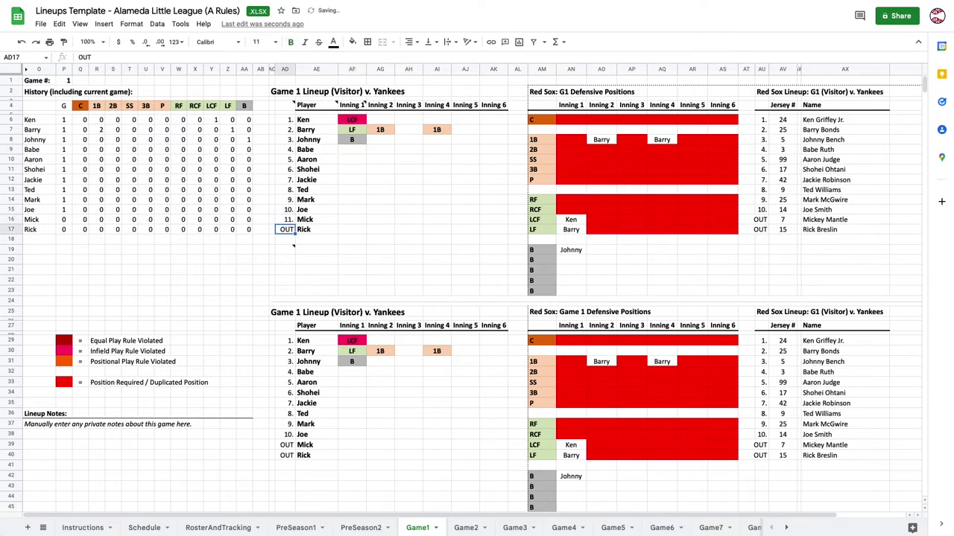
key("Up")
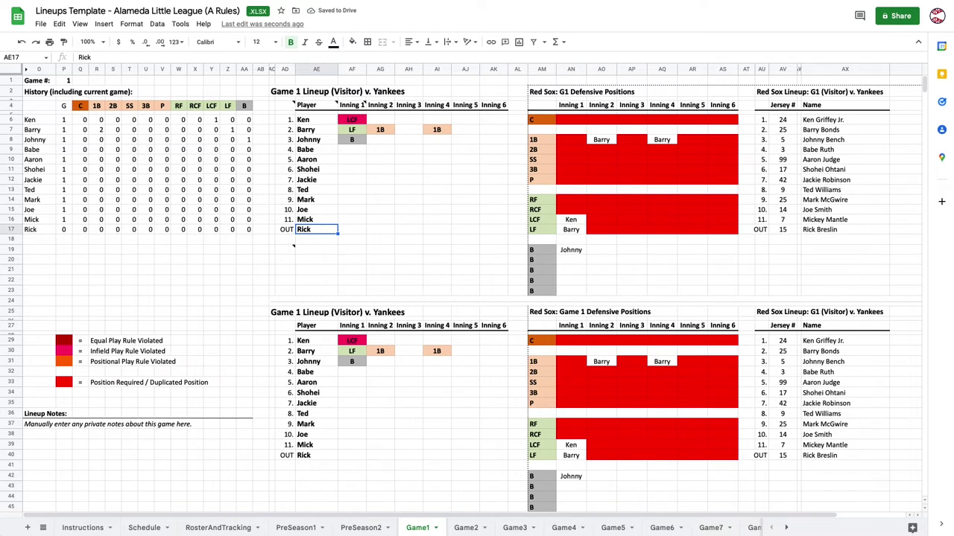
Set Inning 1 positions Babe P and Shohei C, correcting Shohei's duplicate P.
key("Right")
key("Right")
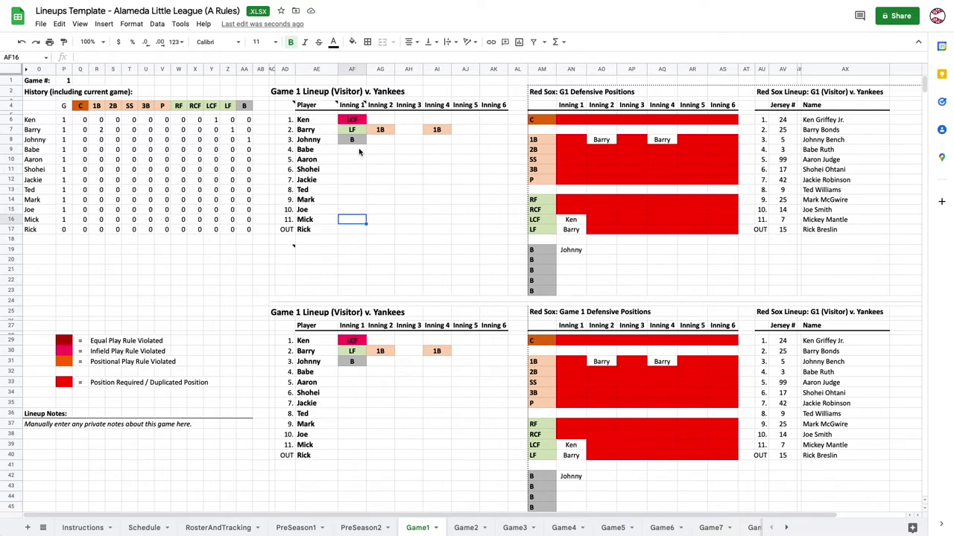
left_click(359, 151)
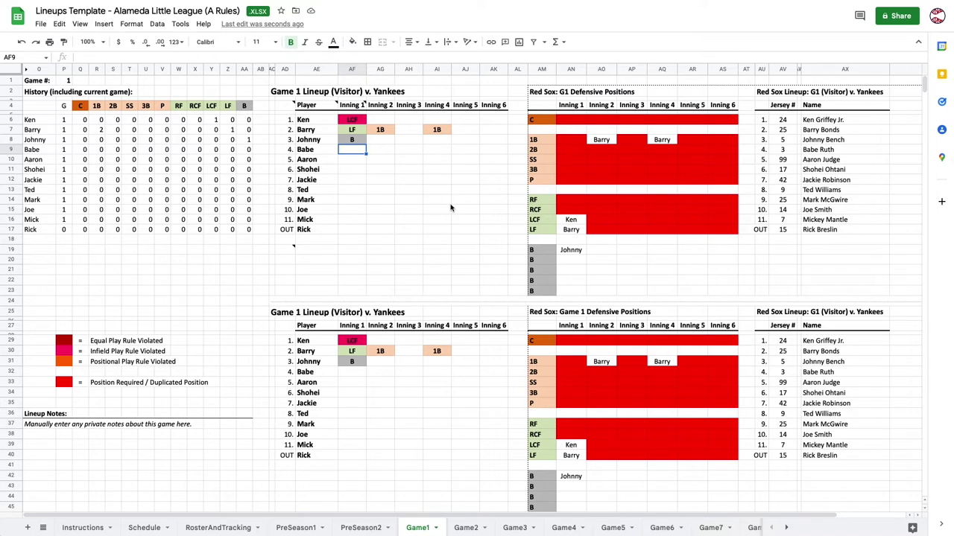
type("P")
key("Return")
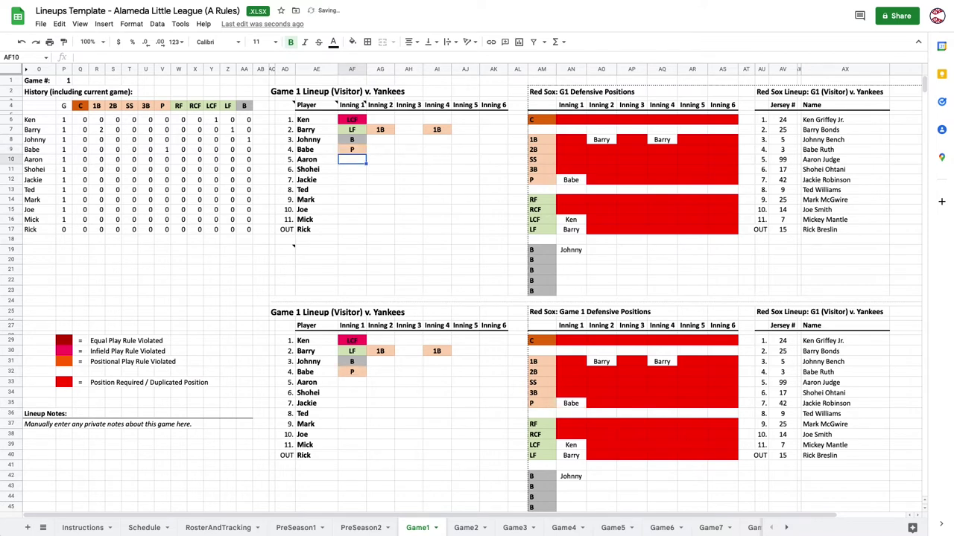
left_click(351, 149)
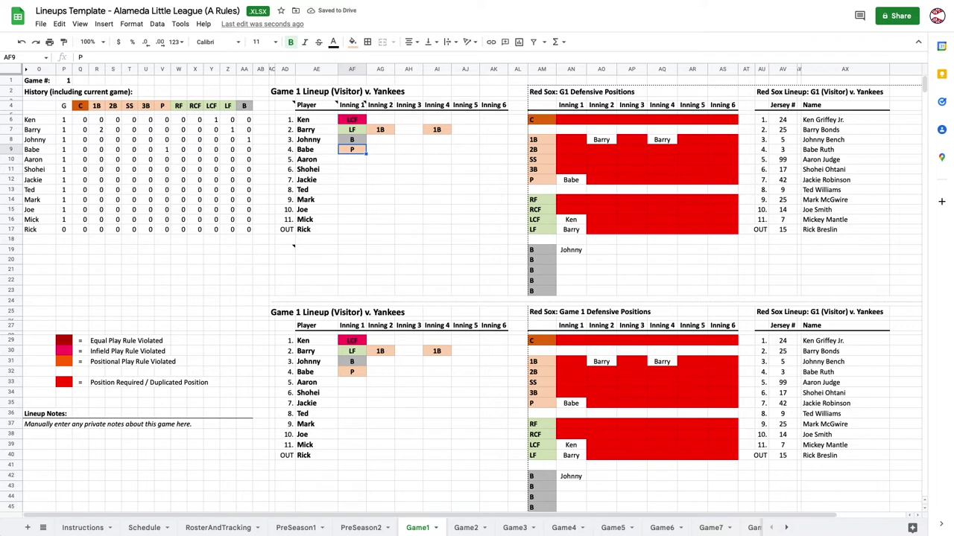
key("Down")
key("Down")
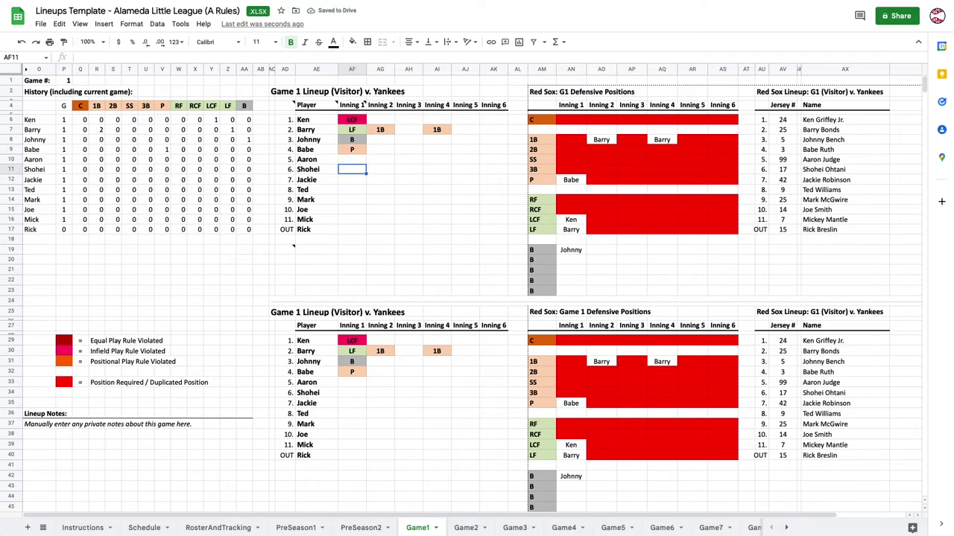
type("P")
key("Return")
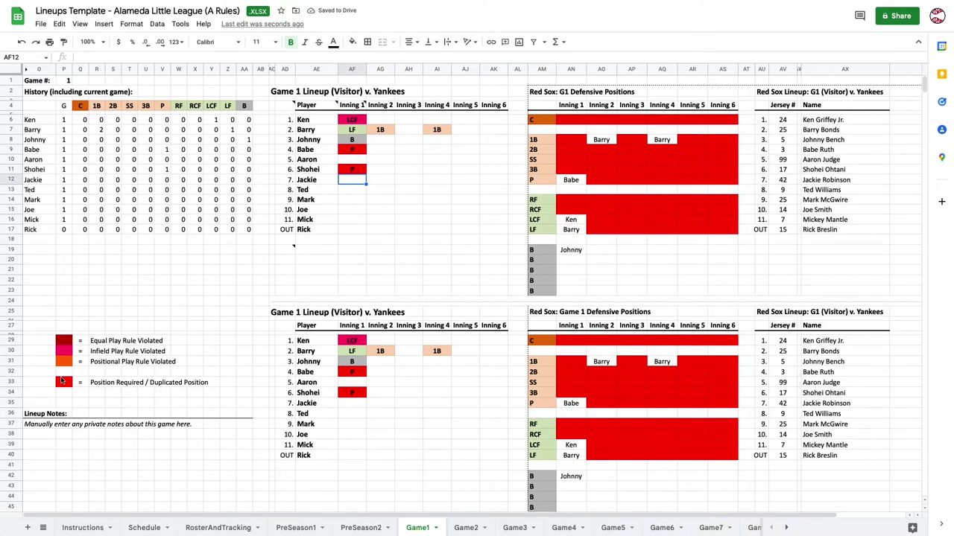
left_click(356, 171)
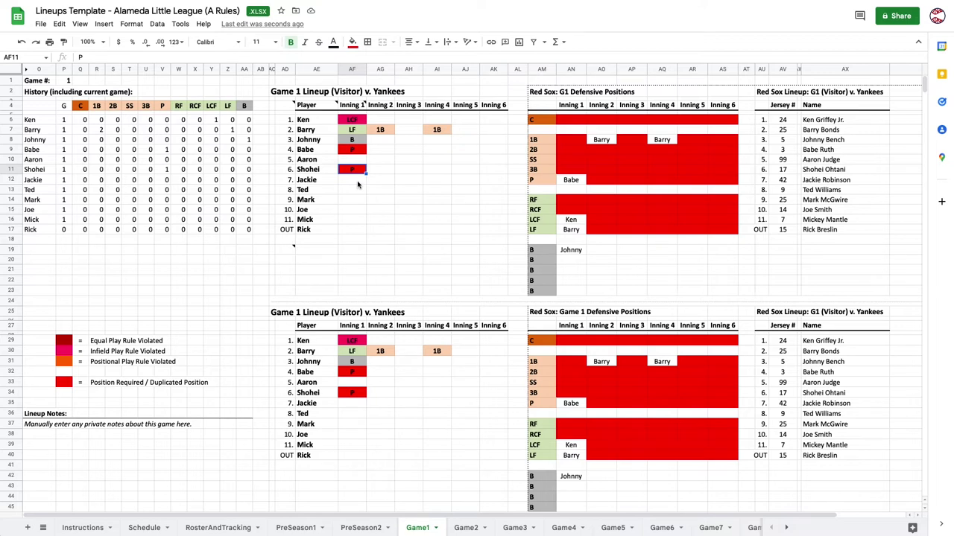
type("C")
key("Return")
Enter Inning 1 positions RCF, RF, 1B, 2B, SS, 3B for Aaron, Jackie, Ted, Mark, Joe, Mick.
key("Down")
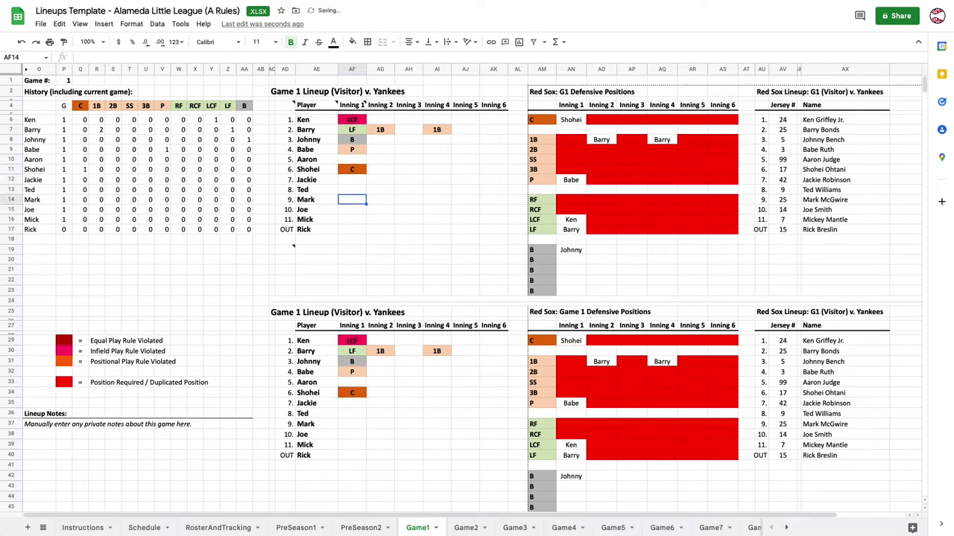
key("Up")
key("Up")
key("Up")
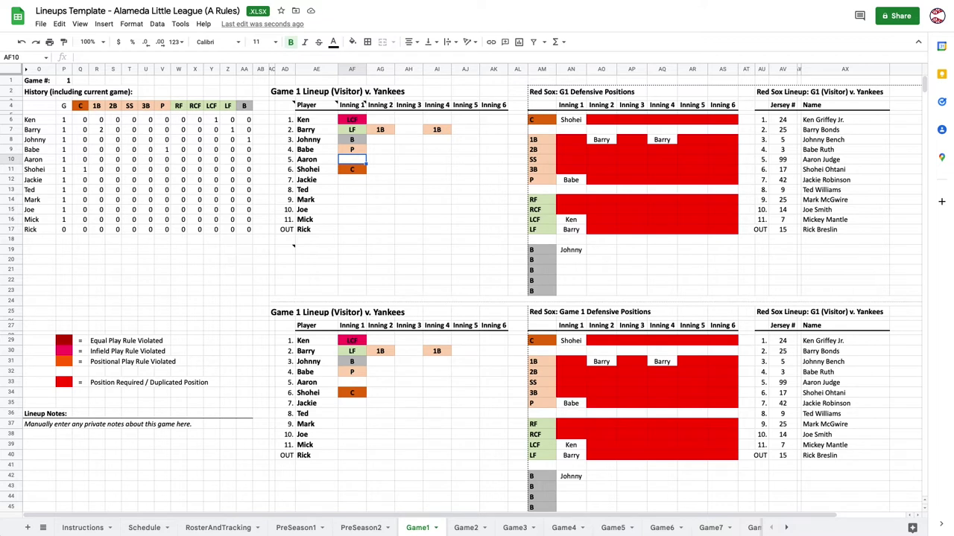
type("RCF")
key("Return")
key("Down")
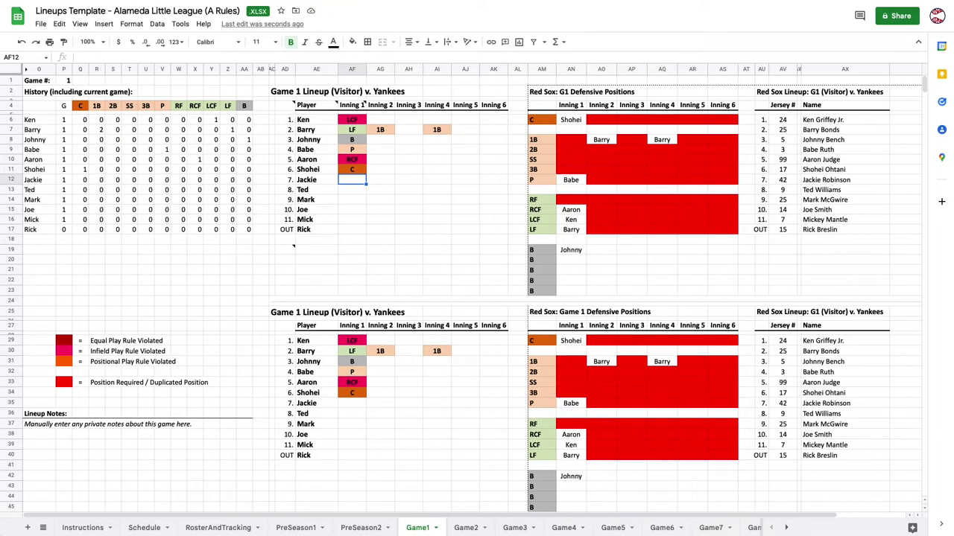
type("RF")
key("Return")
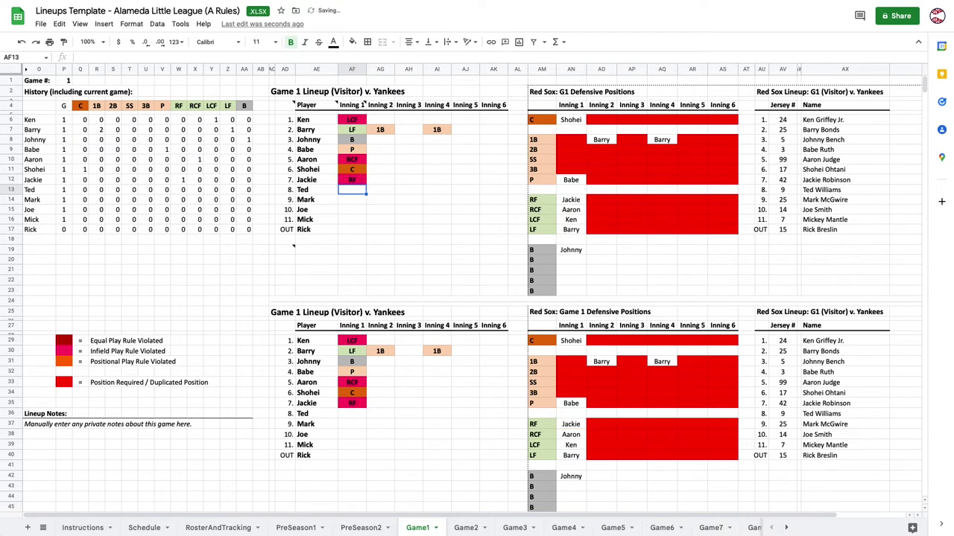
type("1B")
key("Return")
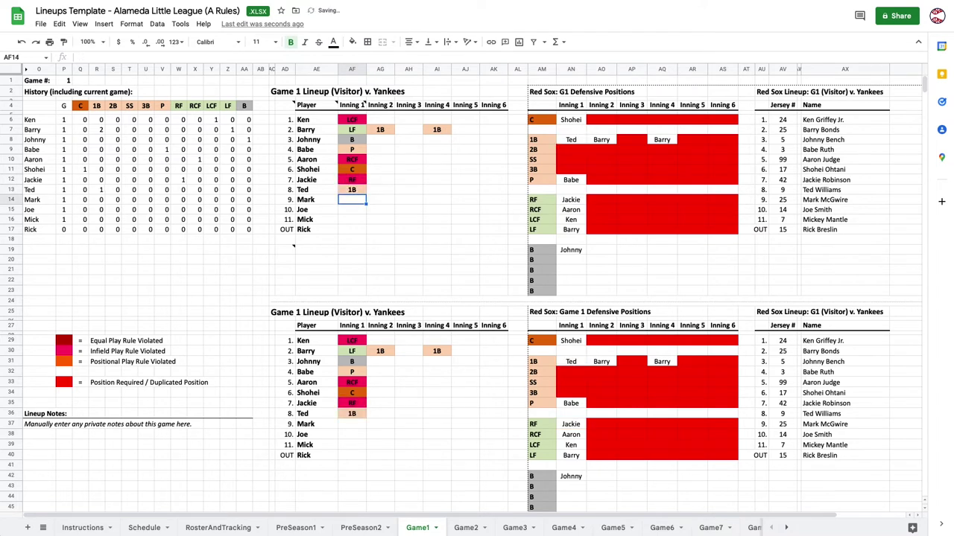
type("2B")
key("Return")
type("SS")
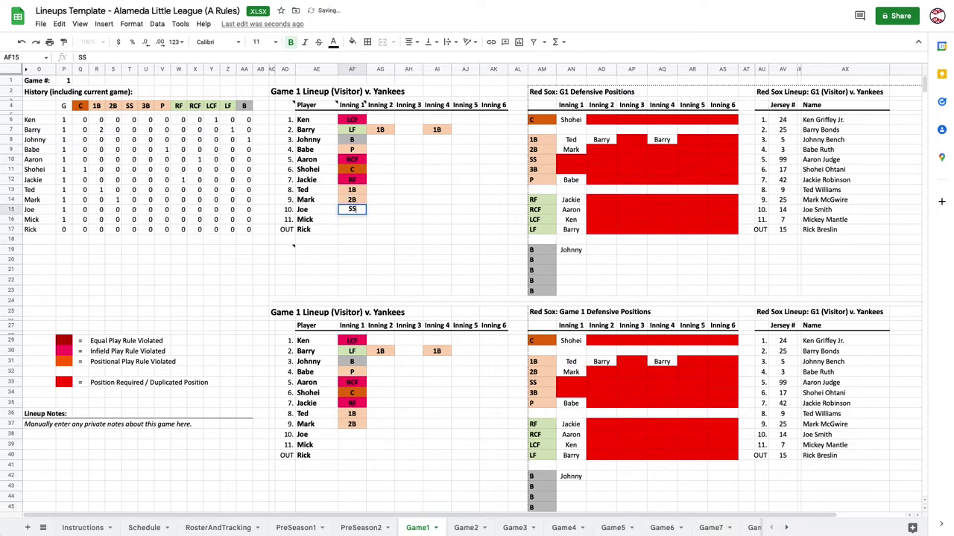
key("Return")
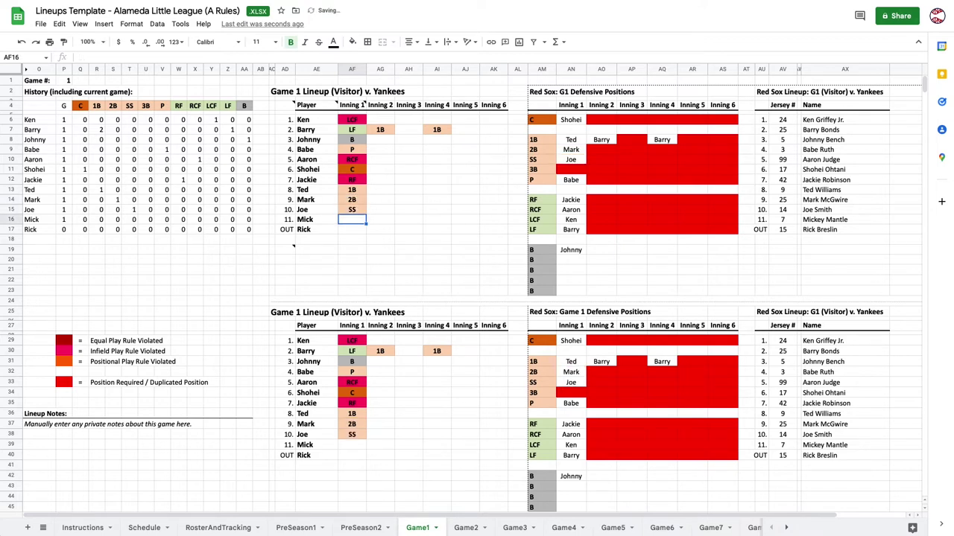
type("3B")
key("Return")
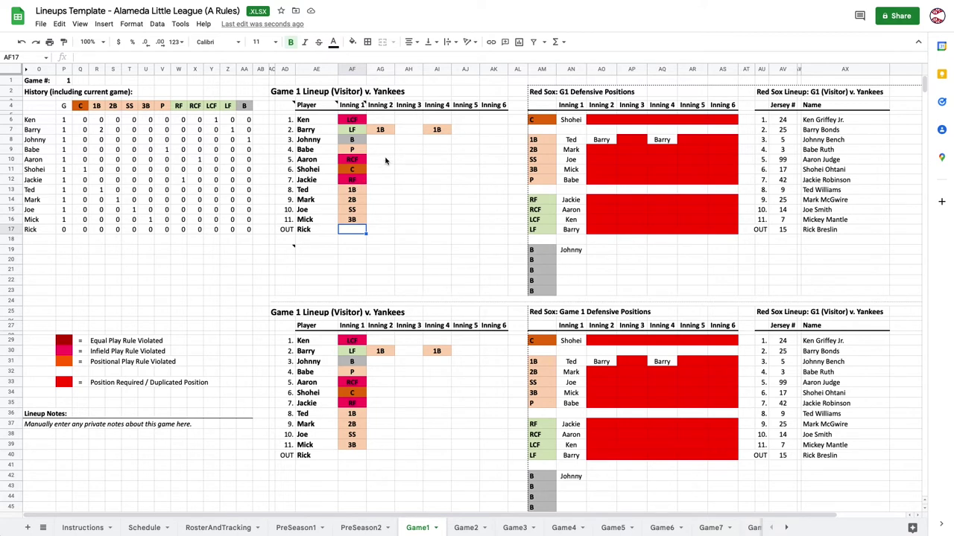
Give Aaron 2B in Inning 2, the bench (B) in Inning 3, and 3B in Inning 4.
left_click(386, 161)
type("2B")
key("Tab")
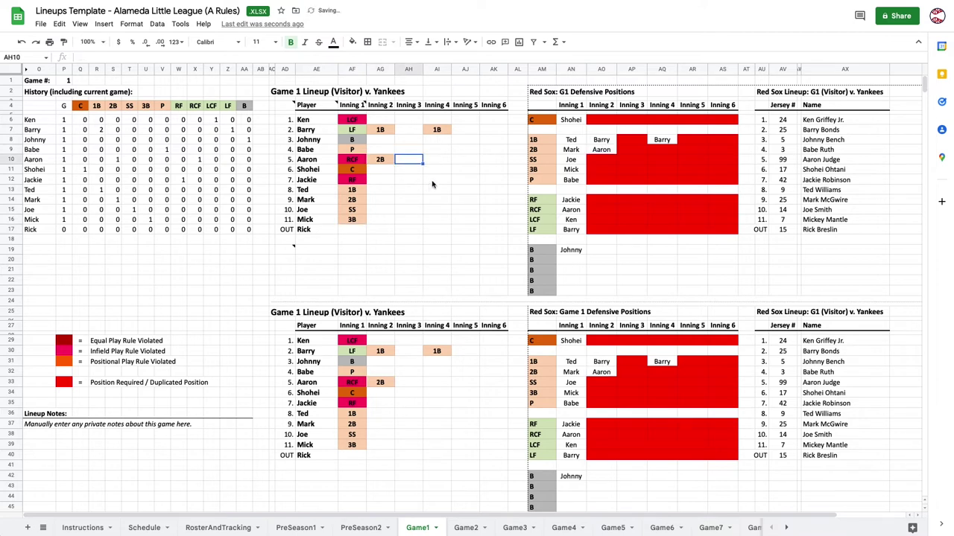
type("B")
key("Tab")
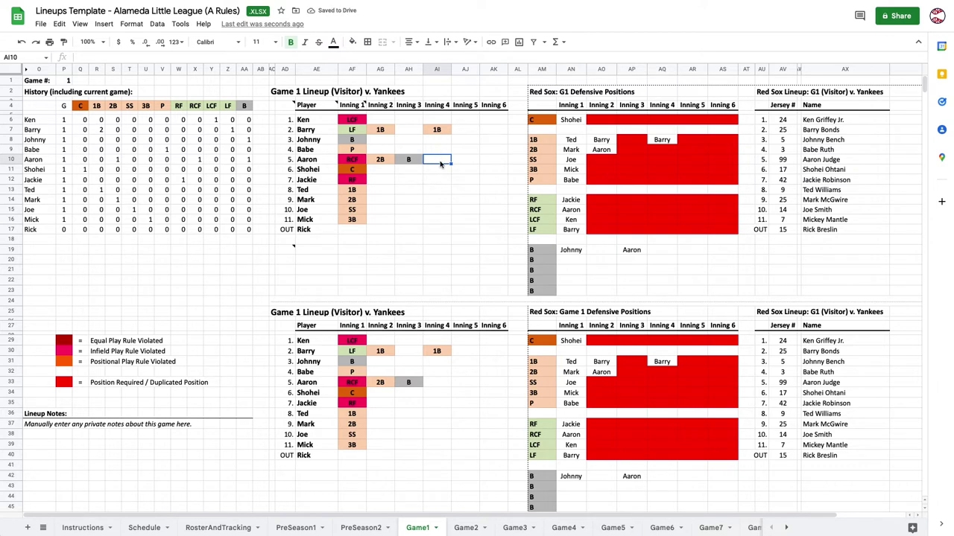
type("3B")
key("Return")
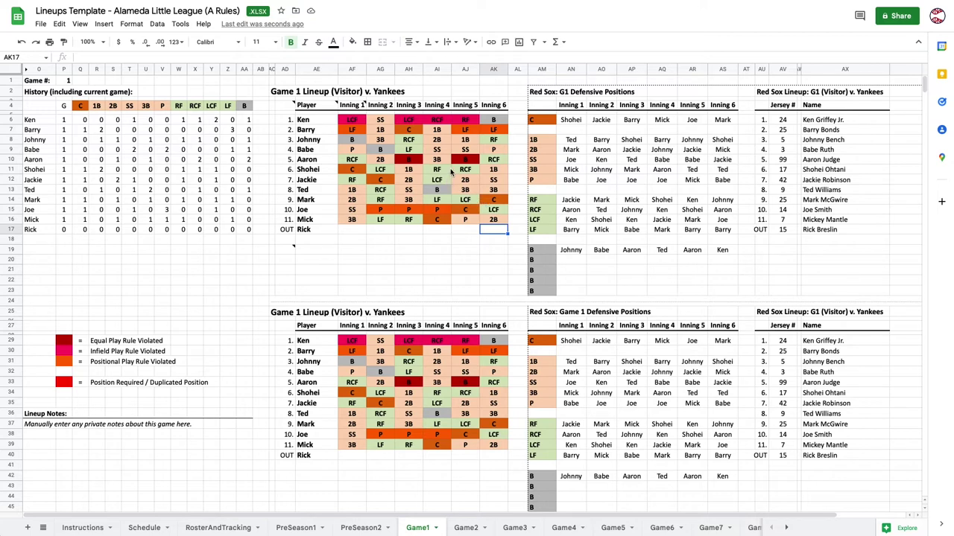
After selecting Joe's pitching innings, set Joe to LF and Mark to P in Inning 4.
left_click(443, 212)
left_click_drag(384, 215, 439, 212)
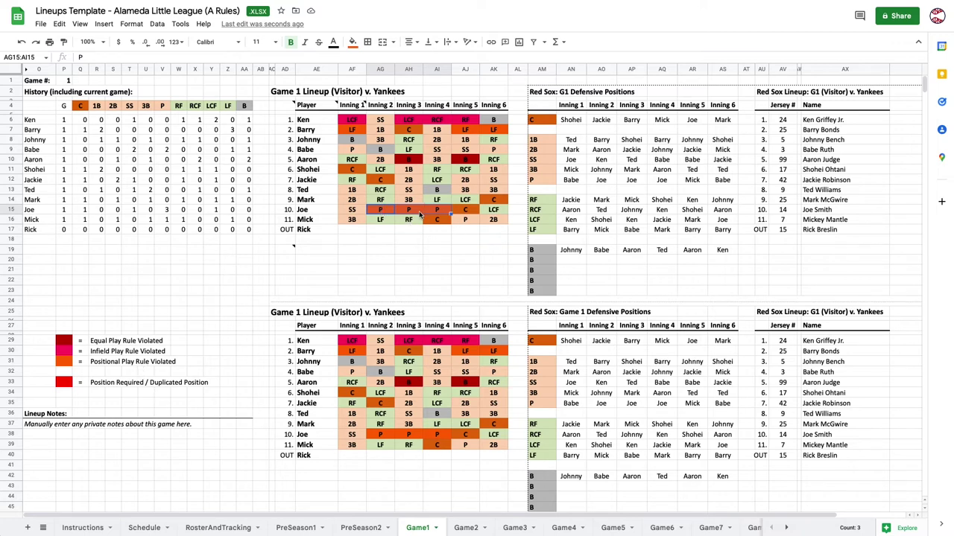
left_click(419, 250)
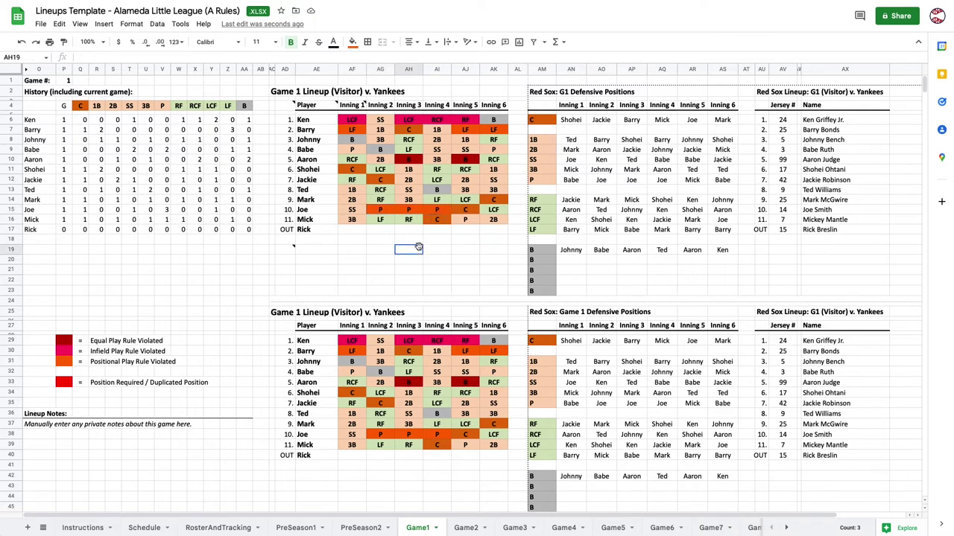
left_click(439, 213)
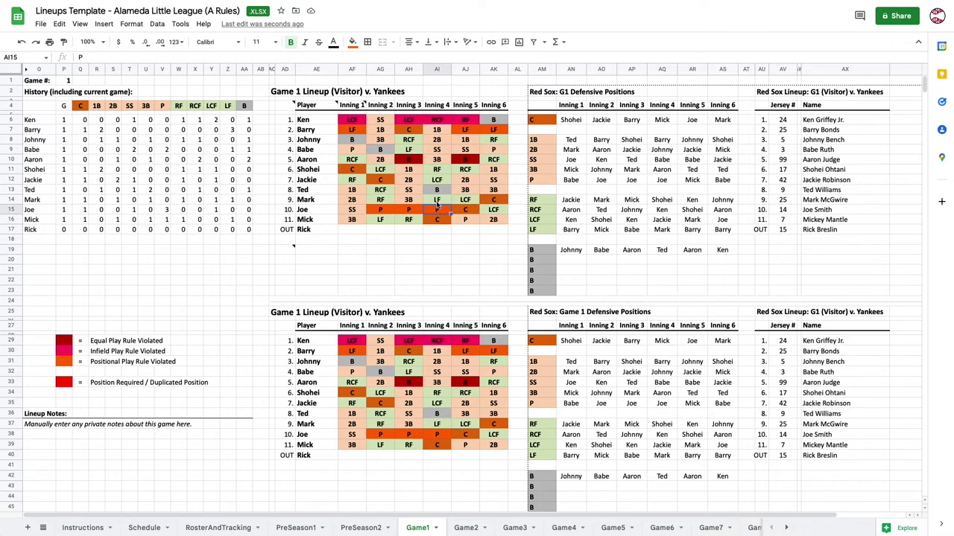
type("LF")
key("Return")
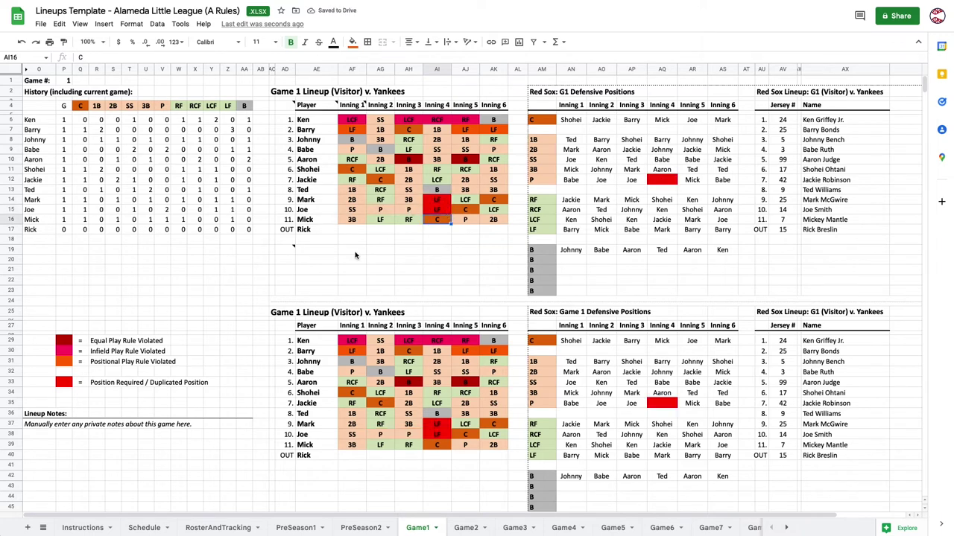
left_click(436, 201)
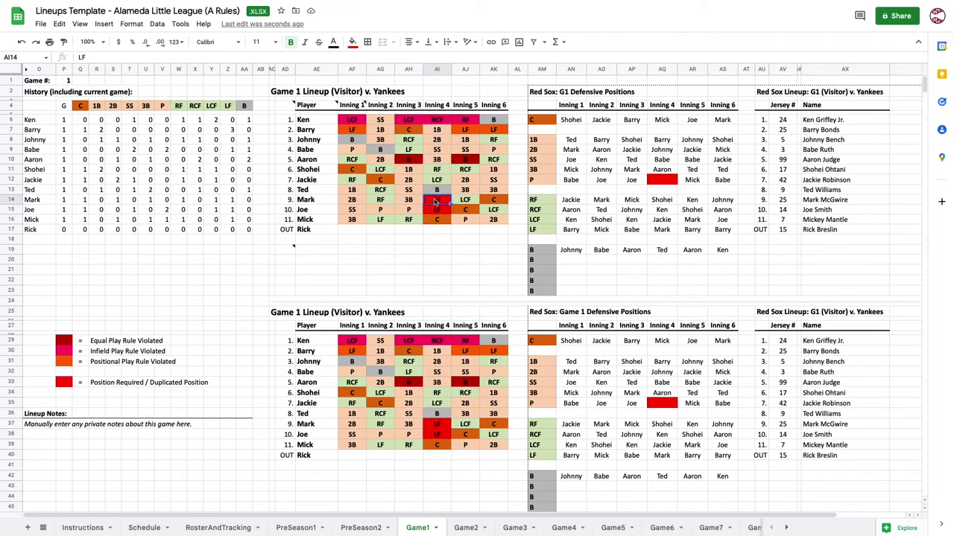
type("P")
key("Return")
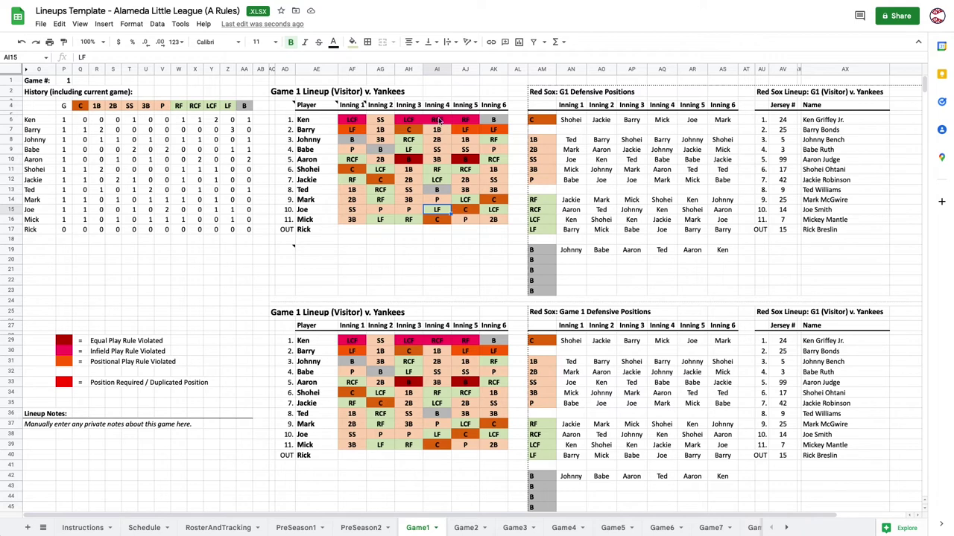
Put Ken at SS and Babe at RCF in Inning 4.
left_click(439, 121)
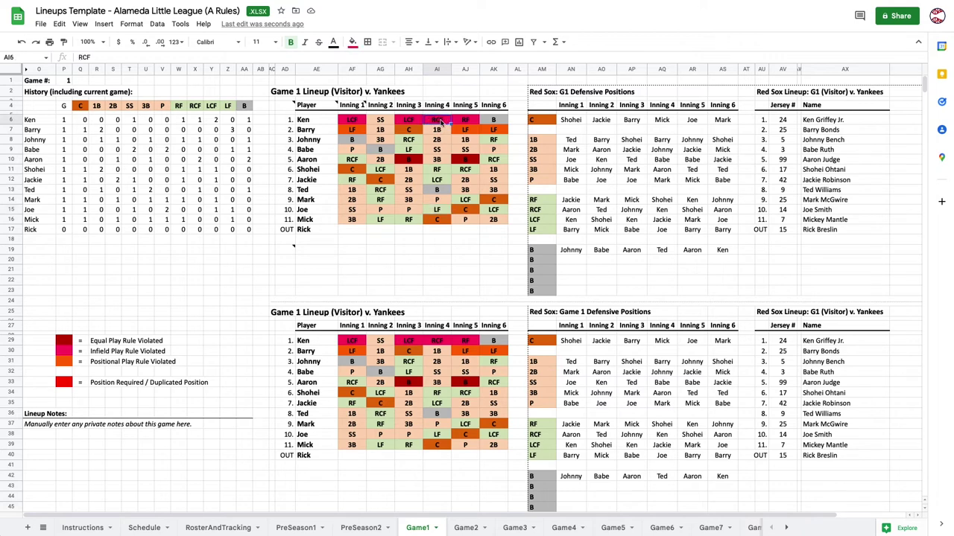
type("SS")
key("Return")
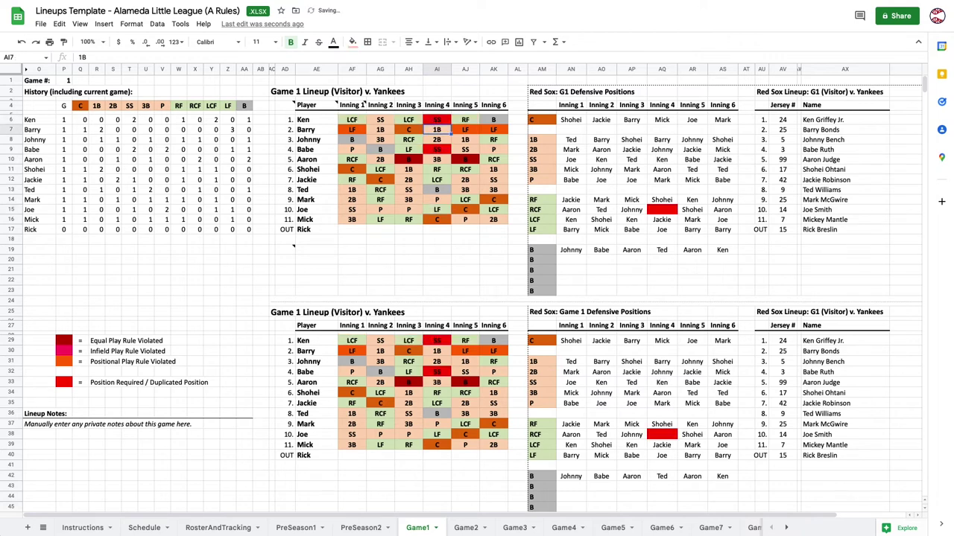
key("Down")
key("Down")
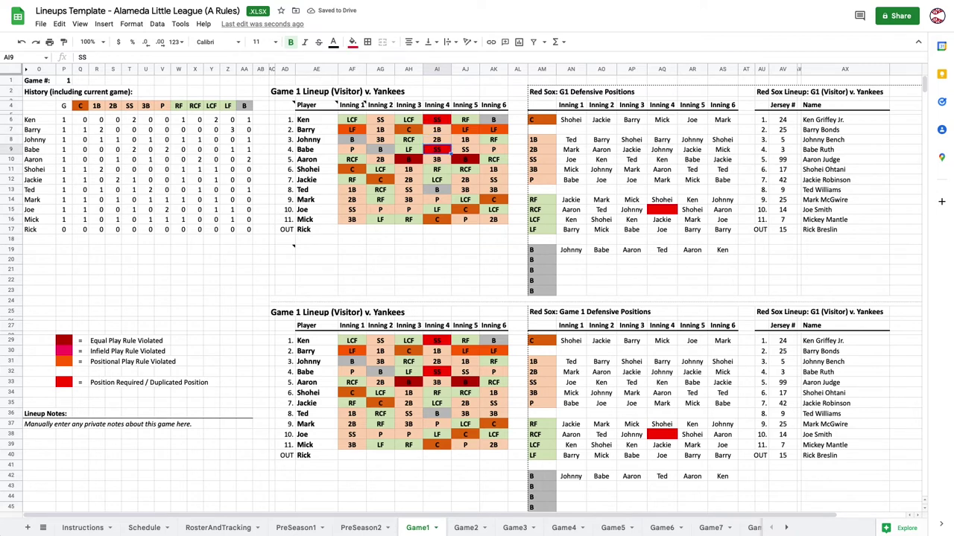
type("RCF")
key("Return")
key("Up")
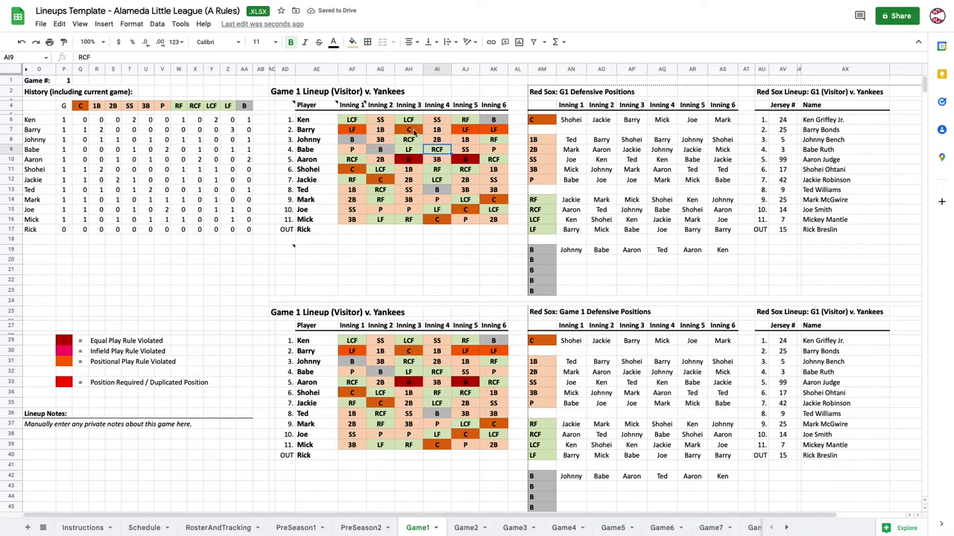
Set Barry to RF and Johnny to LF in Inning 6.
left_click(492, 132)
left_click(465, 130)
left_click(348, 131)
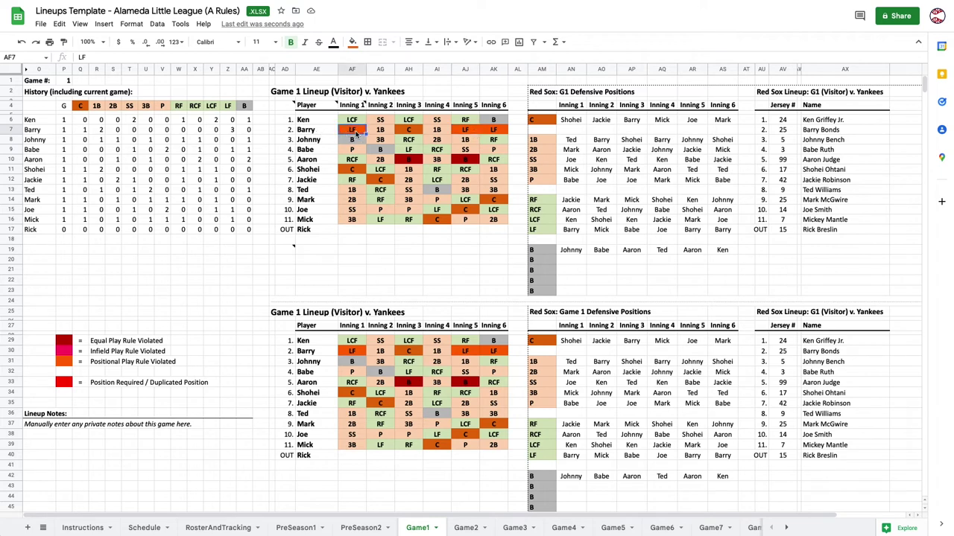
left_click(464, 130)
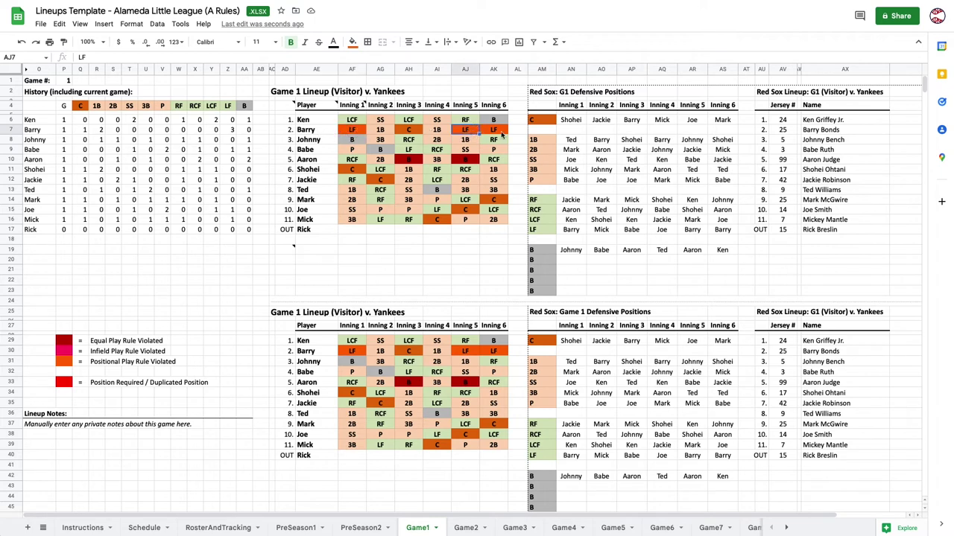
left_click(500, 133)
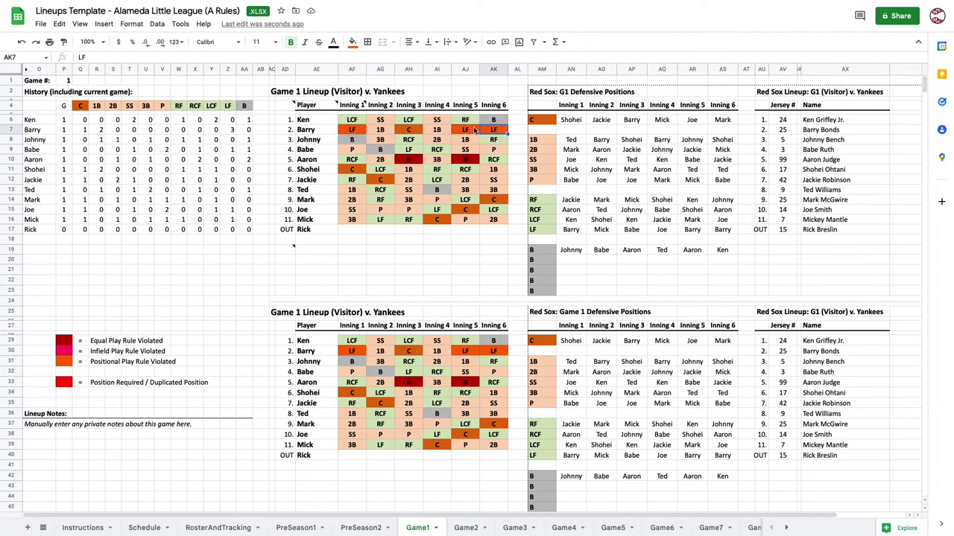
left_click(475, 131)
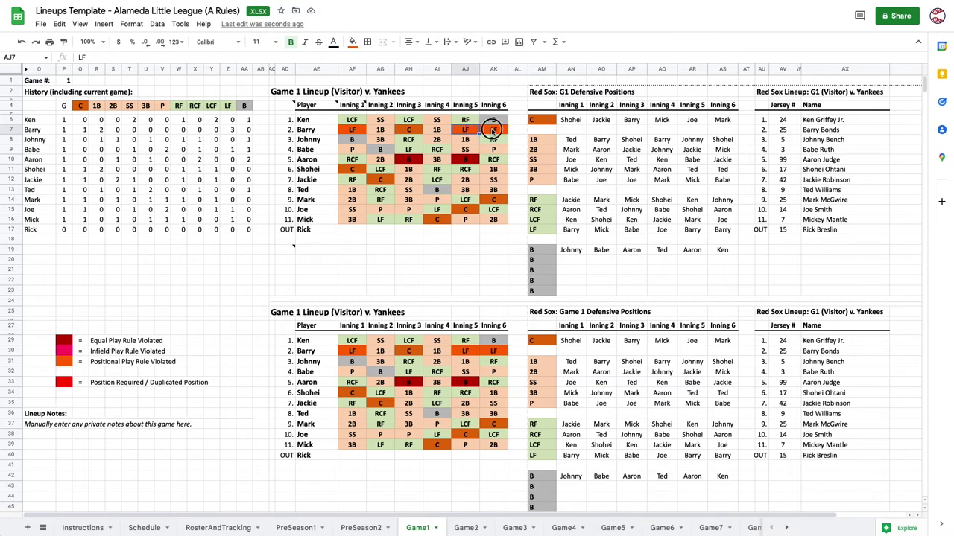
left_click(493, 132)
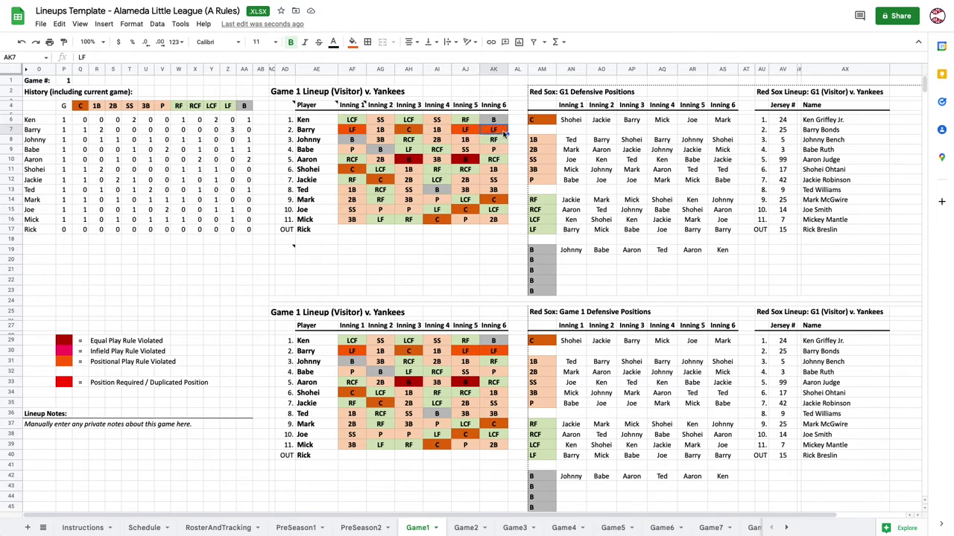
type("RF")
key("Return")
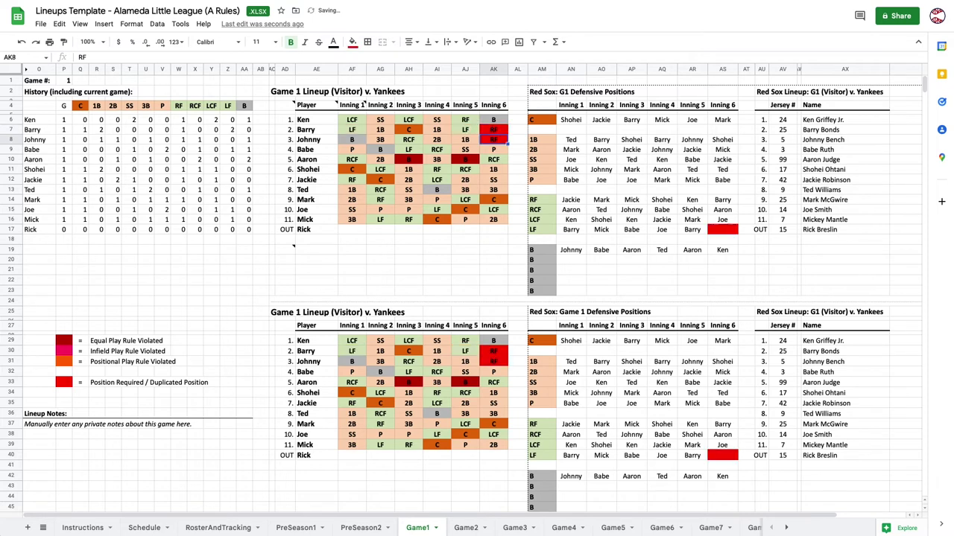
type("LF")
key("Return")
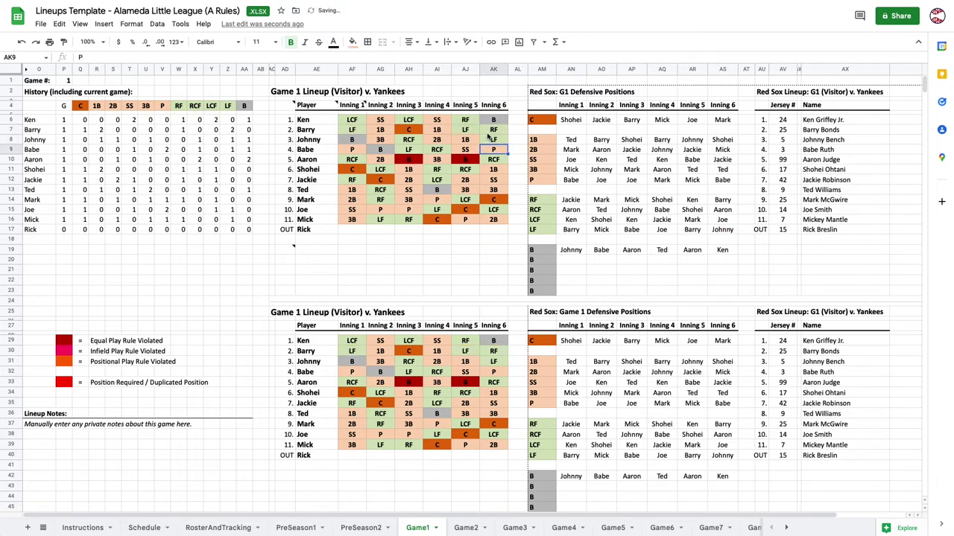
Review Aaron's and Johnny's innings, then bench Shohei (B) in Inning 5.
left_click(468, 160)
left_click(414, 163)
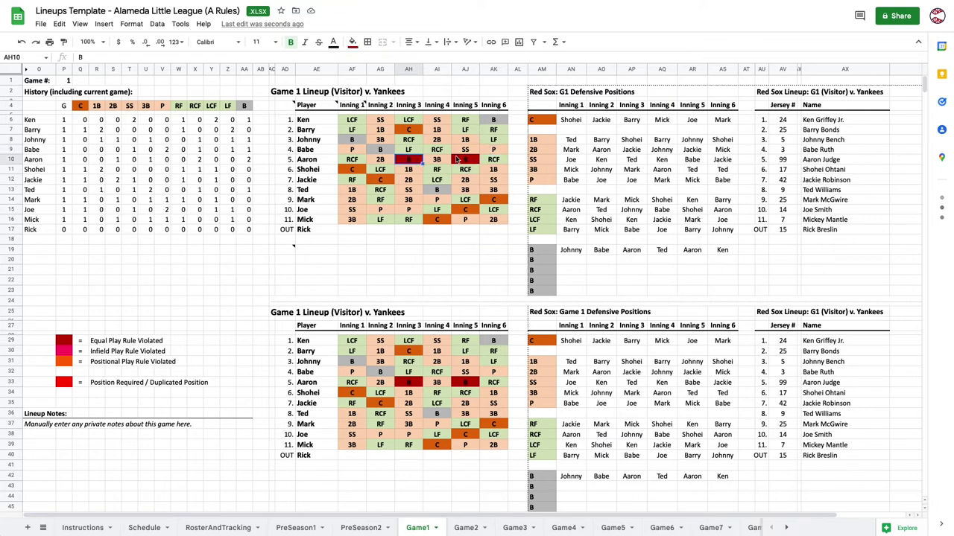
left_click(468, 159)
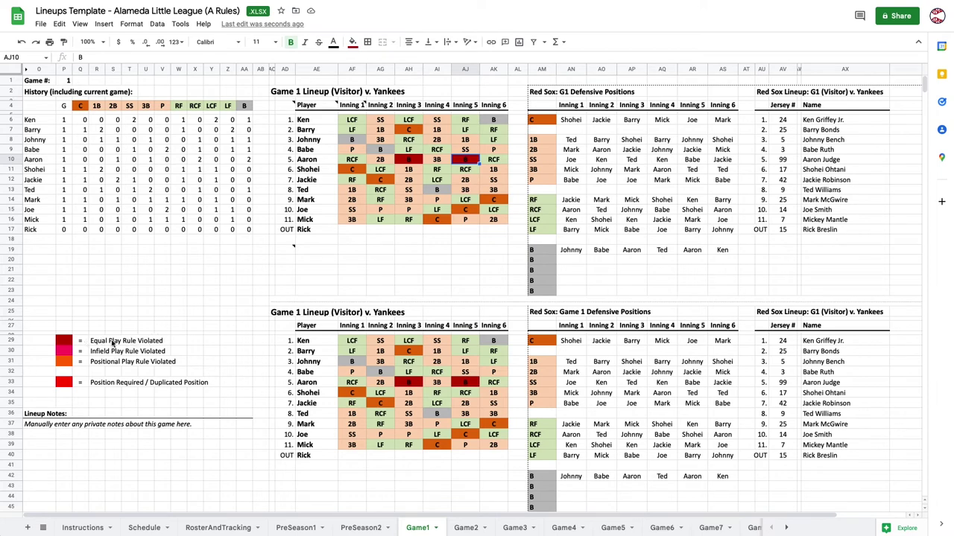
left_click(406, 163)
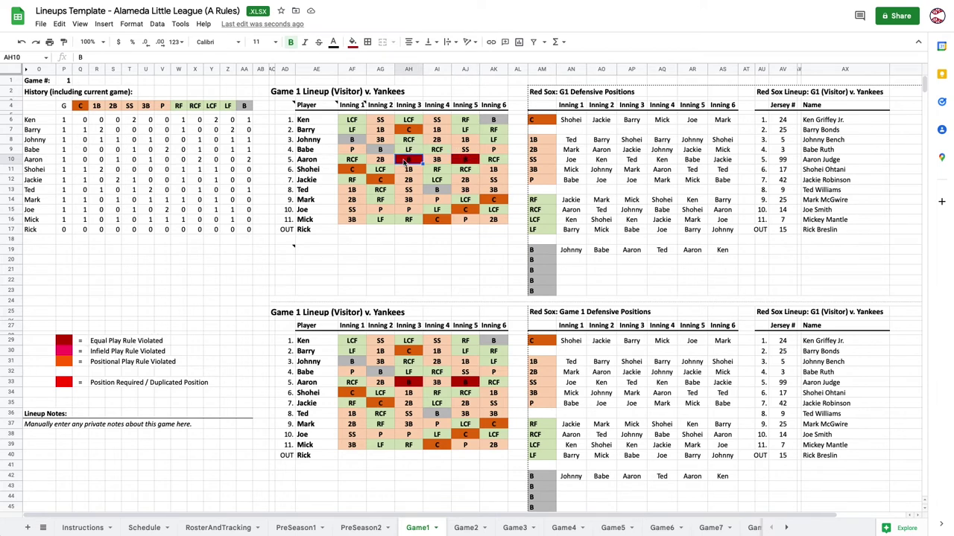
left_click(463, 162)
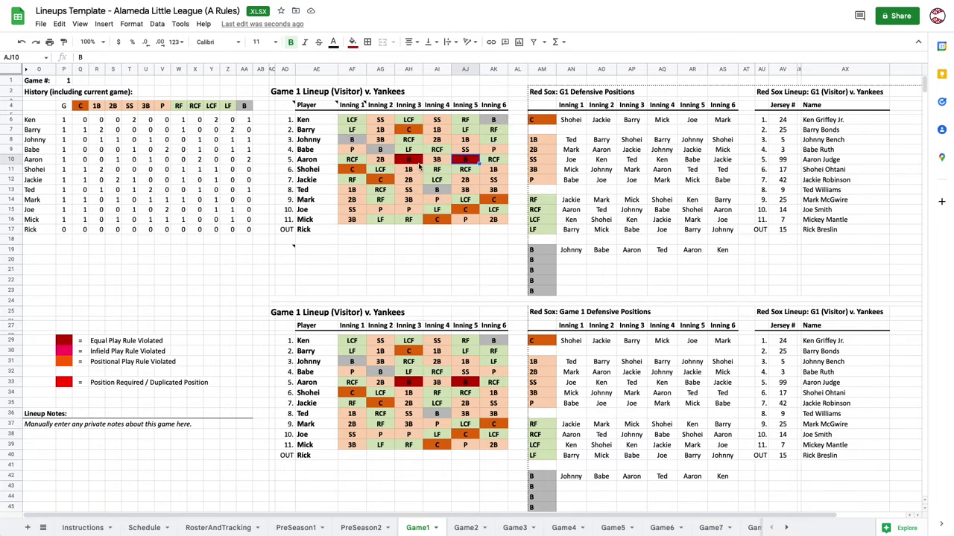
left_click(465, 140)
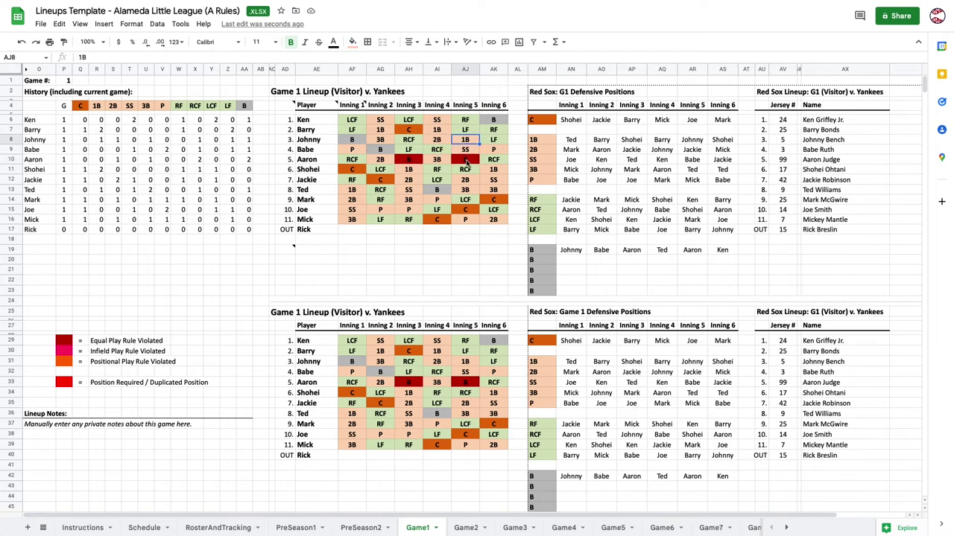
left_click(467, 162)
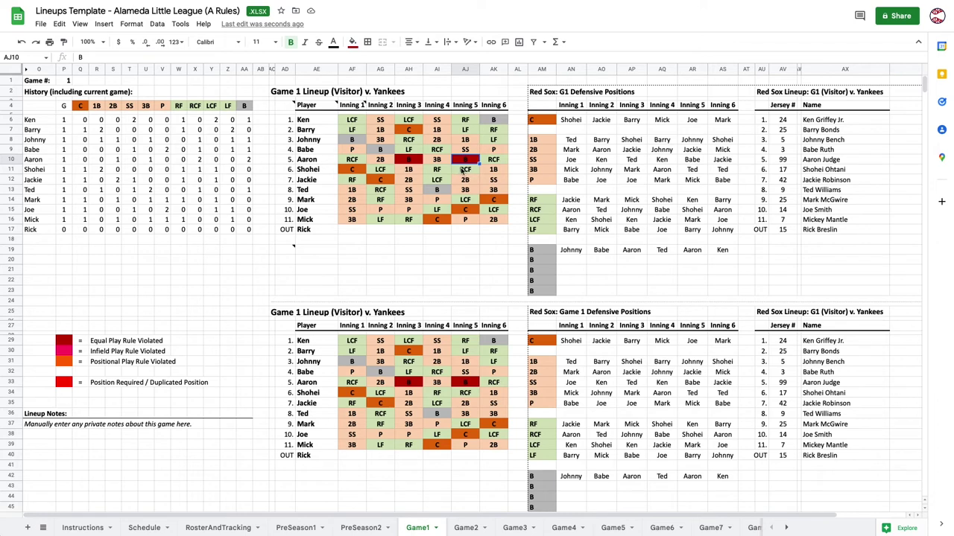
left_click(463, 170)
type("B")
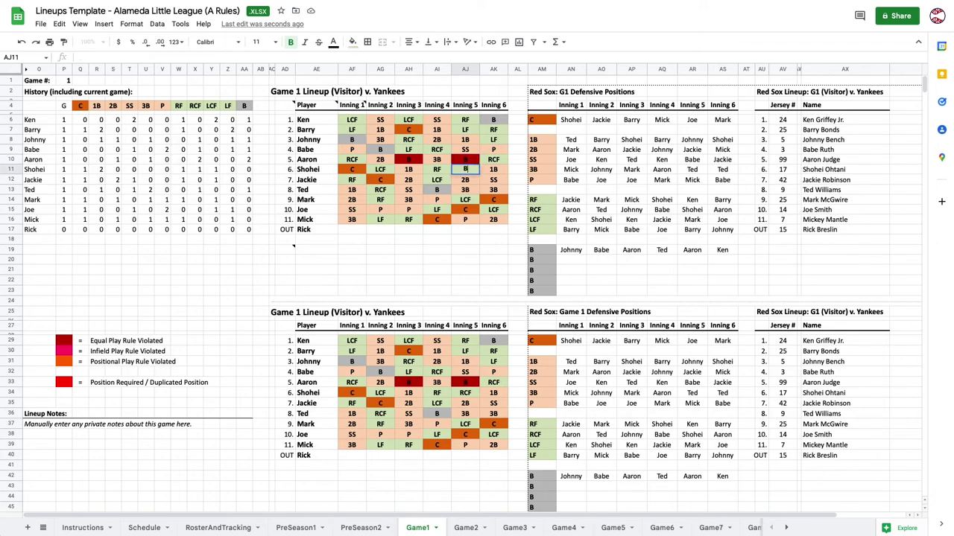
key("Return")
Set Aaron to LCF and Mark to RCF in Inning 5.
left_click(475, 163)
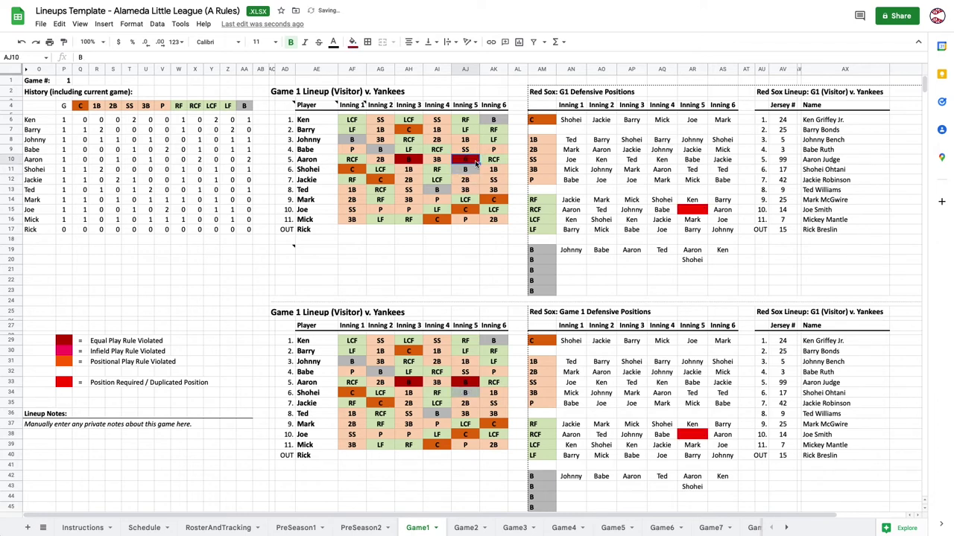
type("RCF")
key("Return")
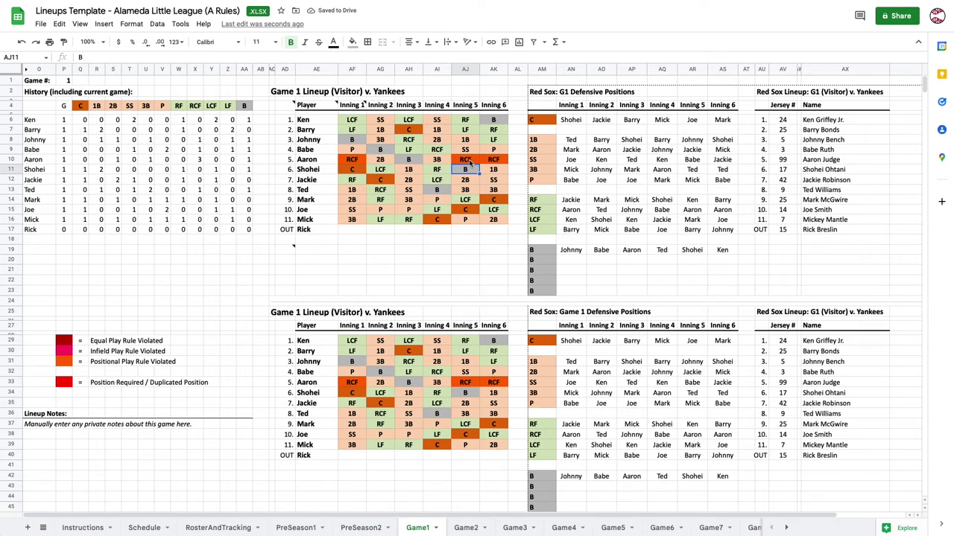
left_click(469, 161)
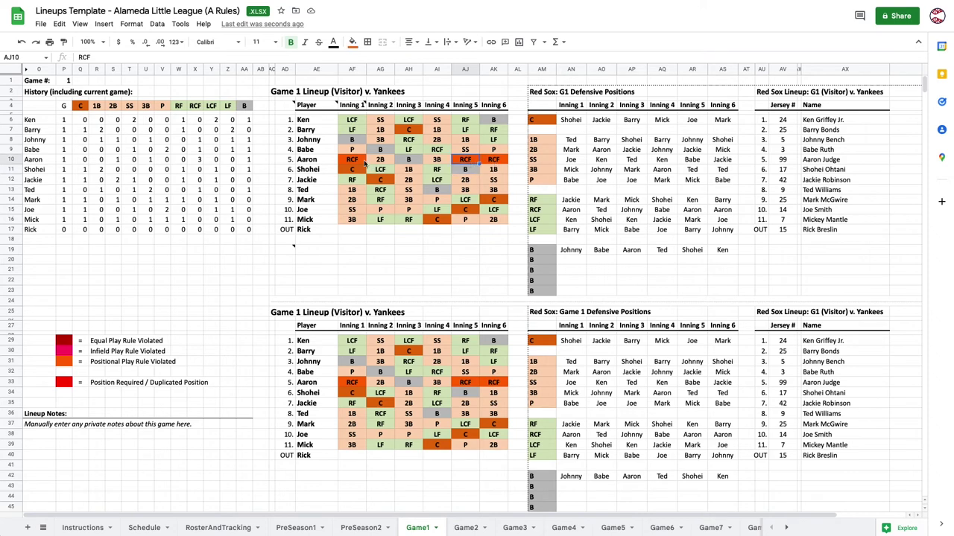
left_click(364, 161)
left_click(468, 163)
left_click(489, 161)
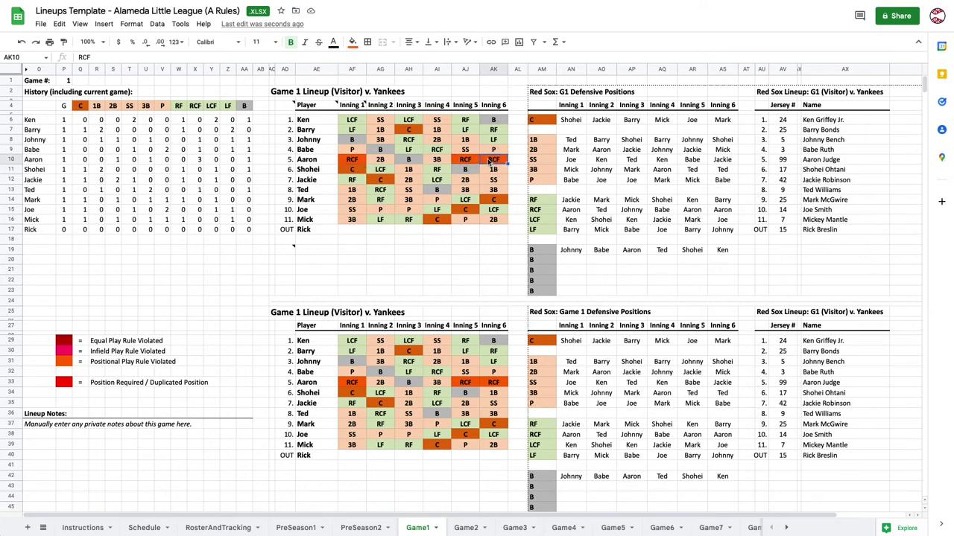
left_click(470, 161)
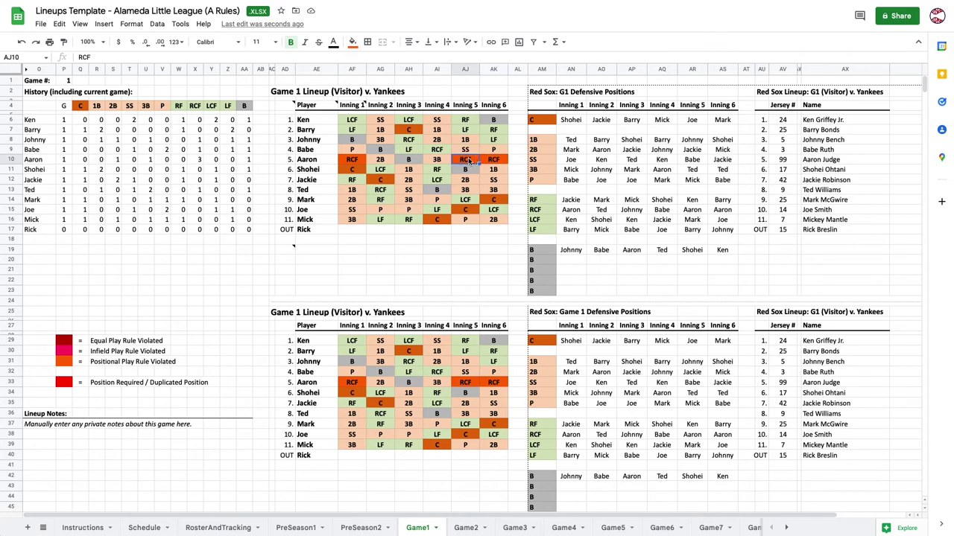
type("L")
key("Return")
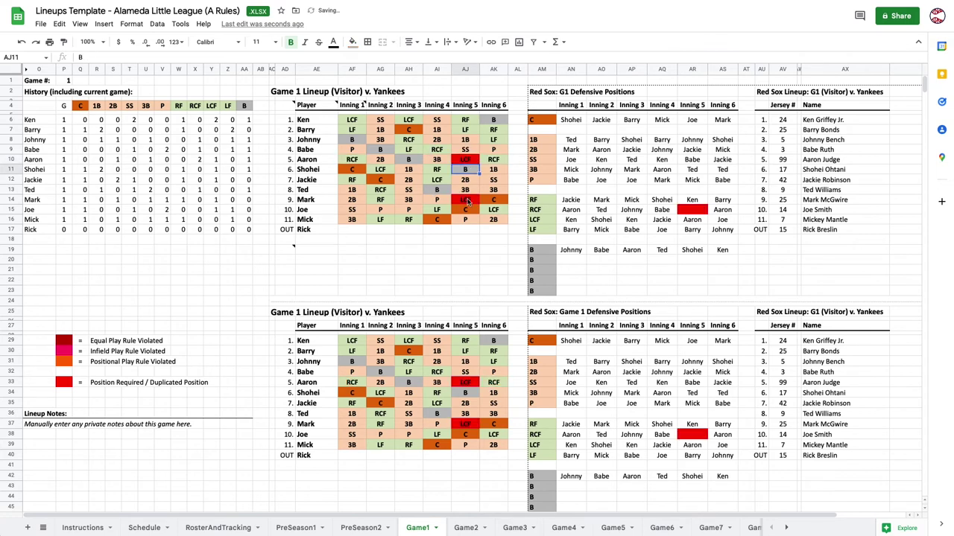
left_click(468, 200)
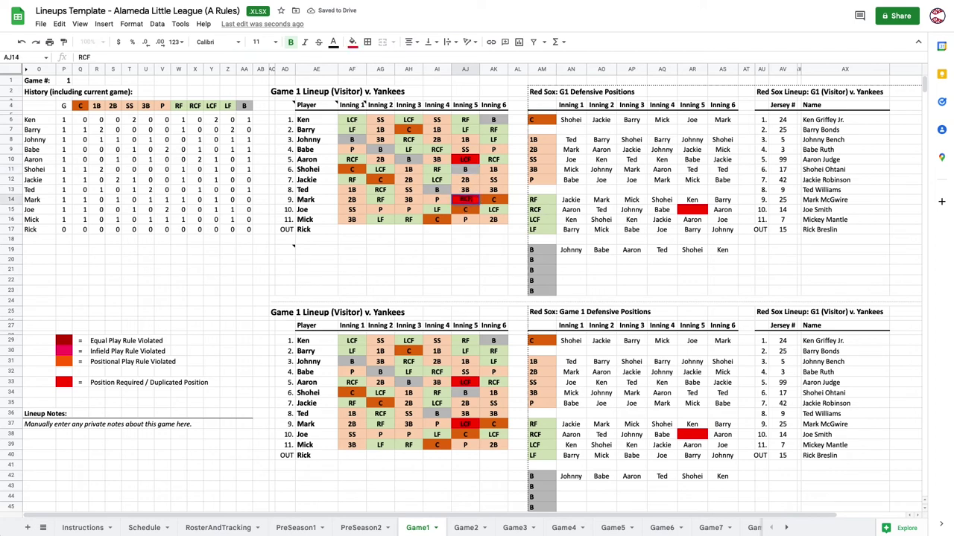
key("Return")
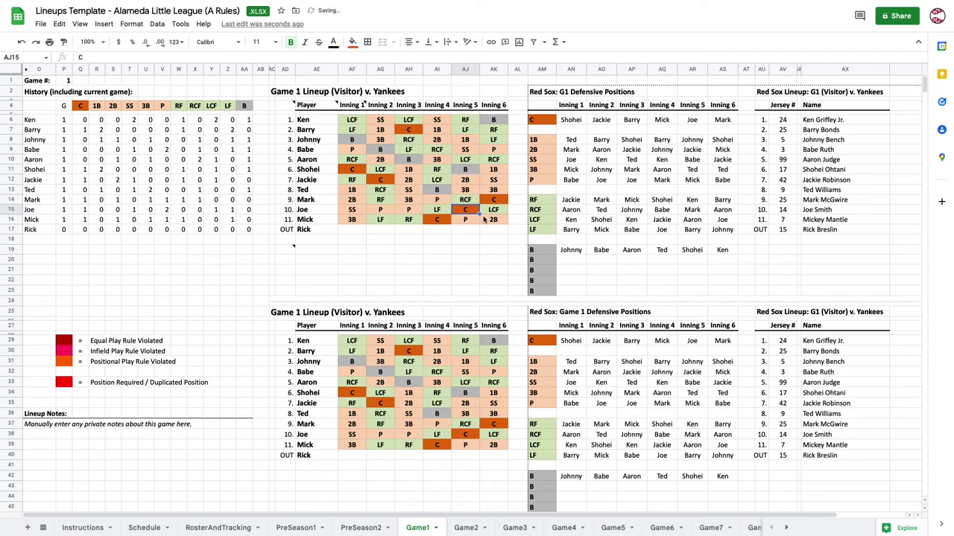
left_click(492, 230)
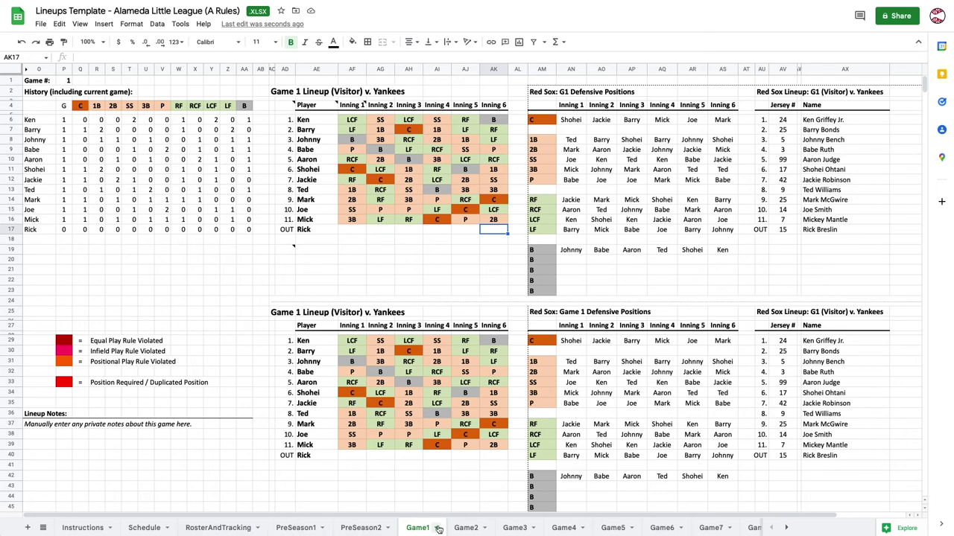
On RosterAndTracking, review Ken's and Barry's batting-position counts and the Game 1 batting order positions.
left_click(217, 529)
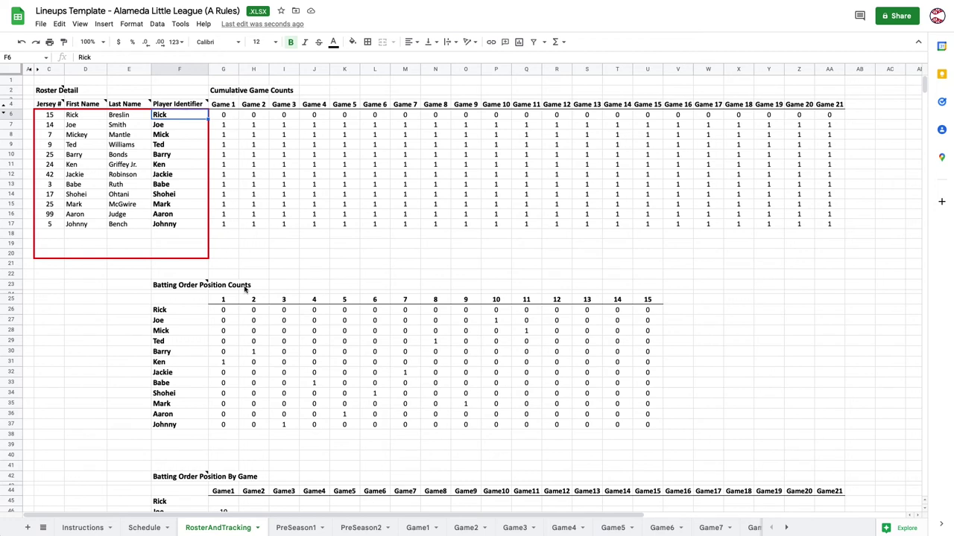
left_click(228, 366)
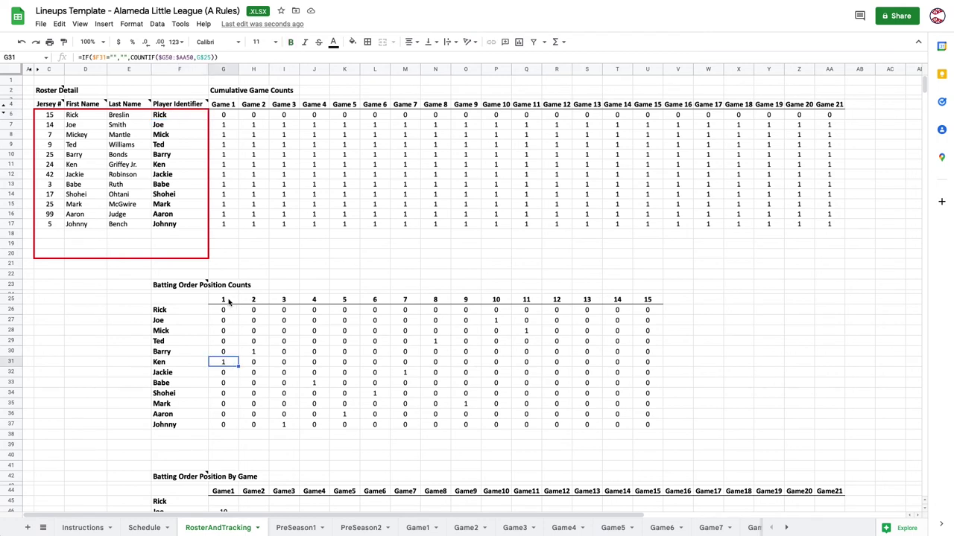
left_click(252, 352)
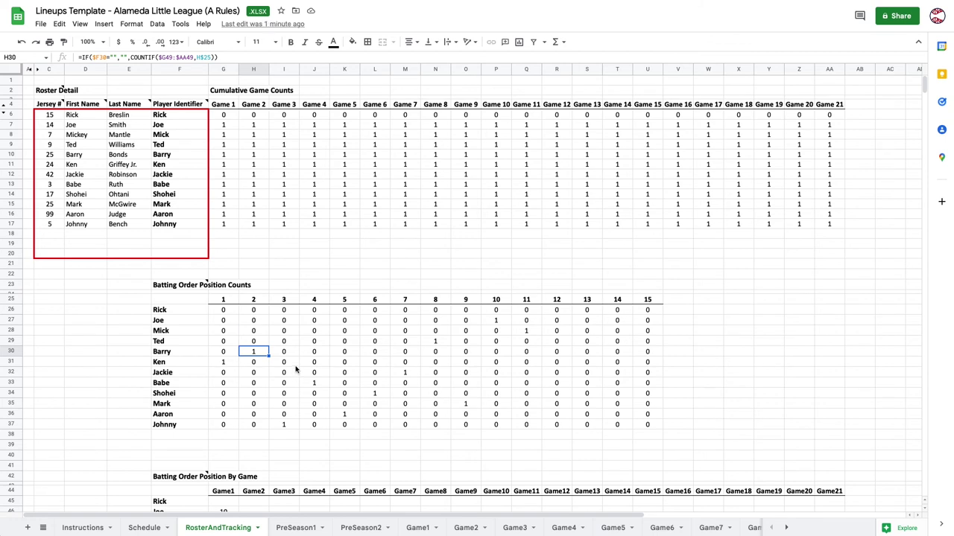
scroll(294, 363, "down", 3)
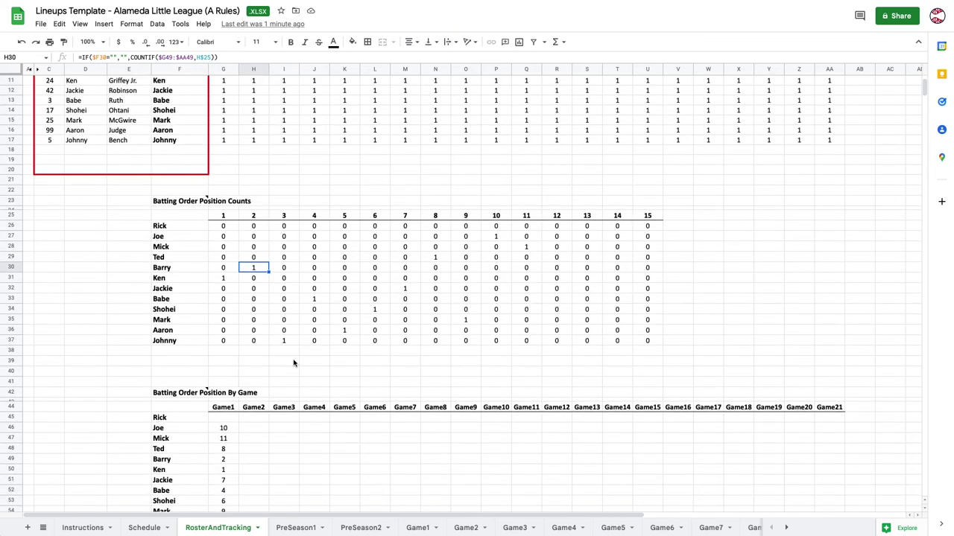
scroll(294, 363, "down", 3)
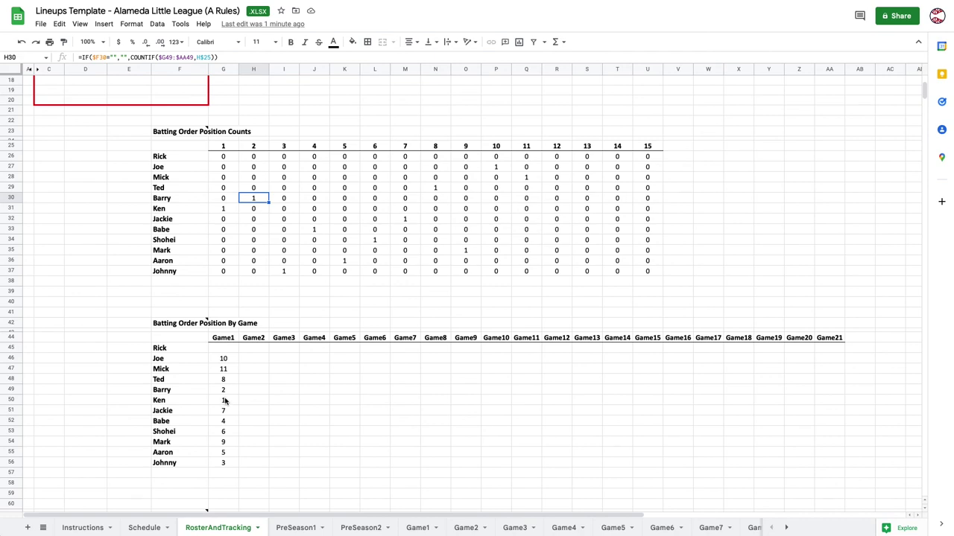
left_click(225, 401)
scroll(225, 404, "down", 5)
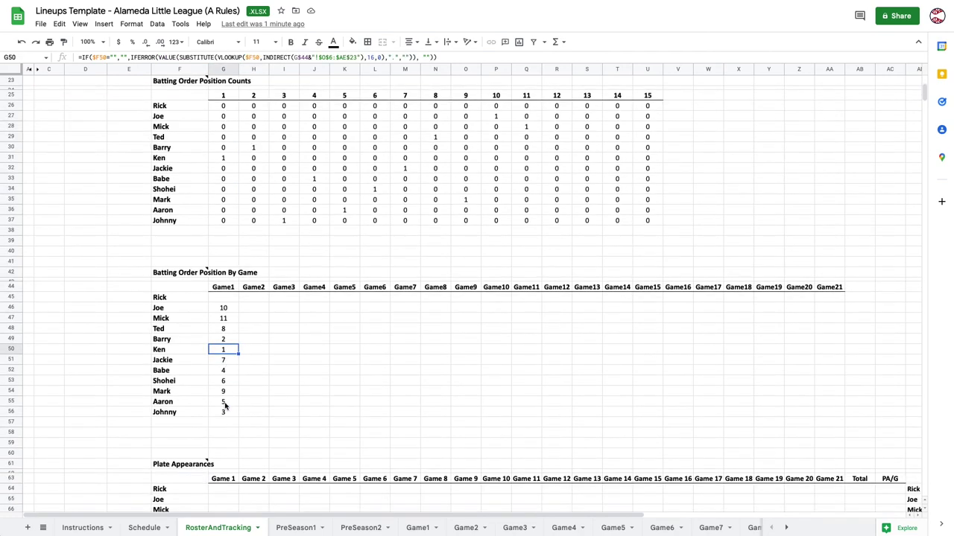
scroll(226, 404, "down", 4)
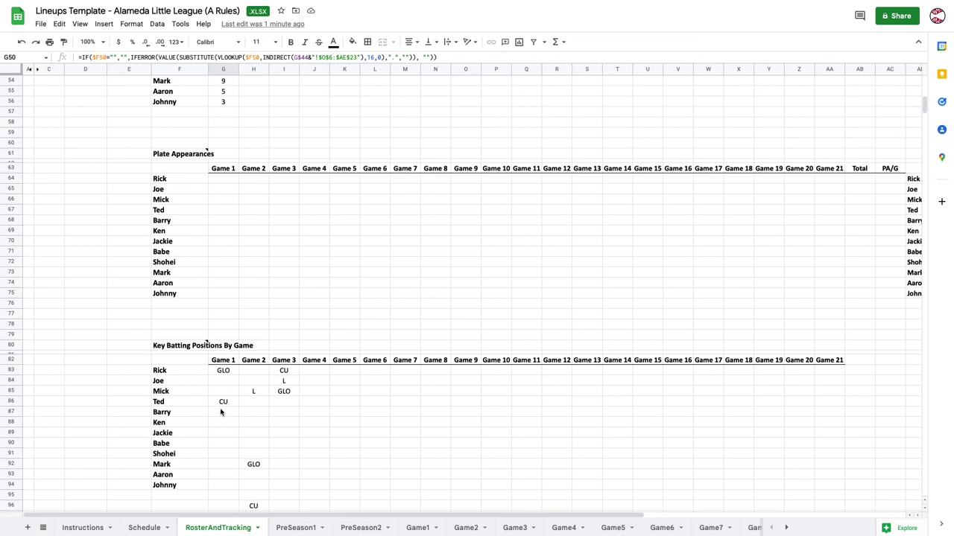
Mark Ken as GLO for Game 1, clearing Ted's CU and Rick's GLO marks.
left_click(223, 425)
type("GLO")
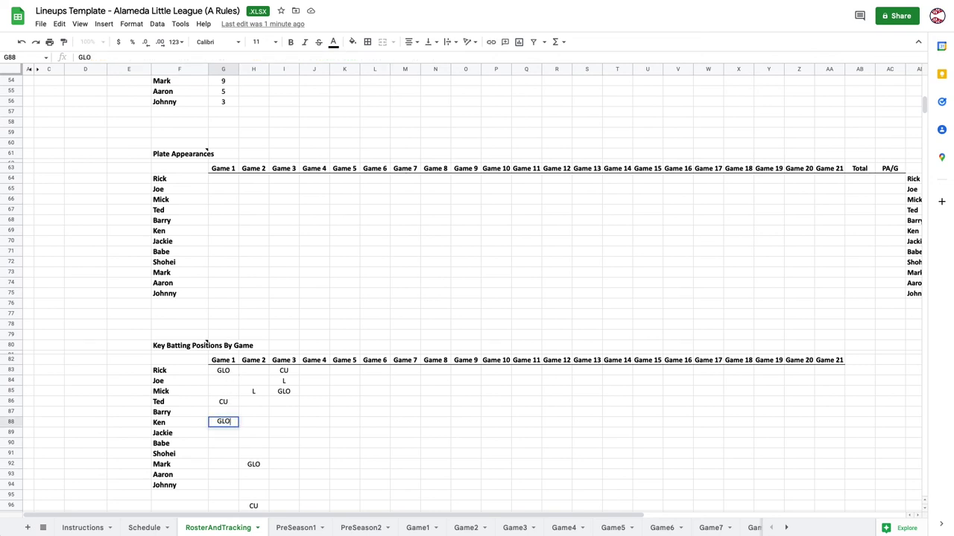
key("Return")
key("Up")
key("Up")
key("Up")
key("Delete")
key("Up")
key("Up")
key("Up")
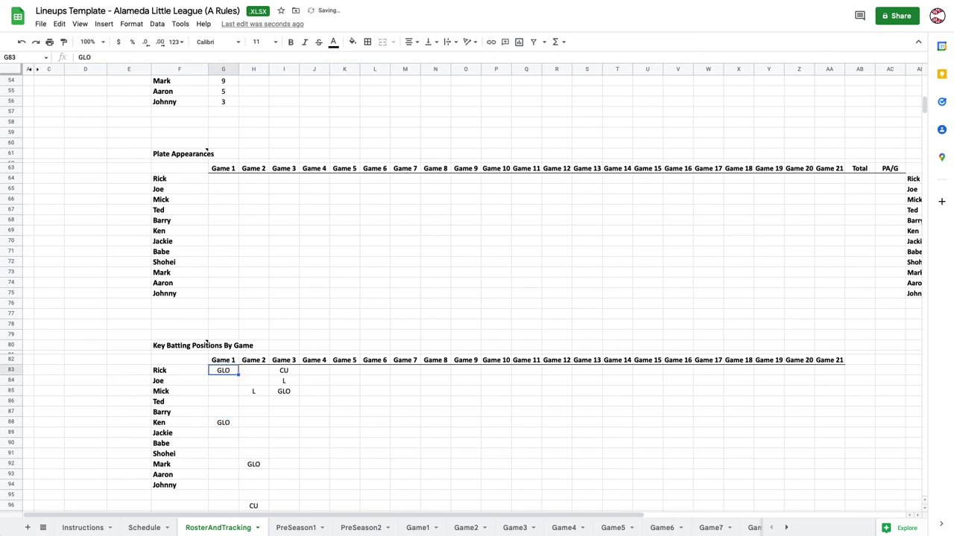
key("Delete")
scroll(194, 273, "up", 5)
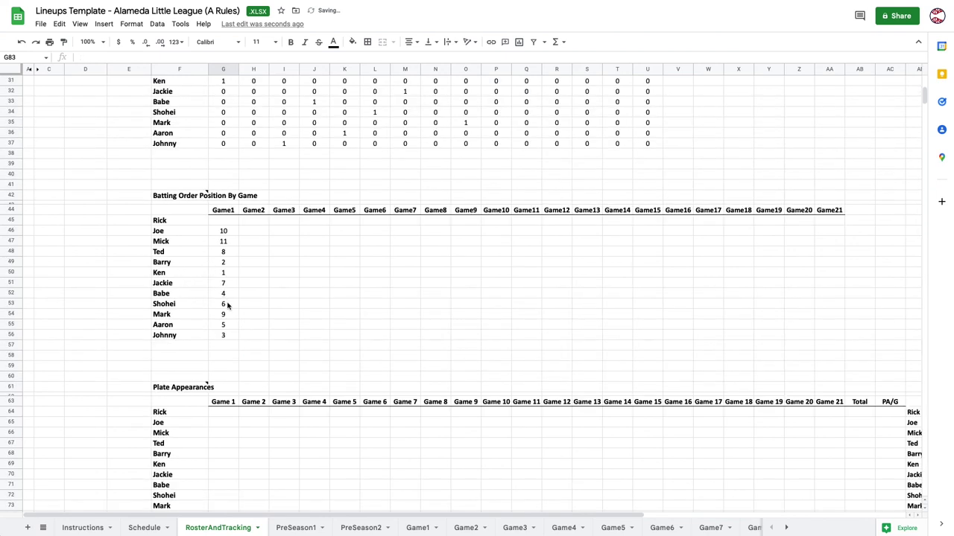
scroll(225, 300, "down", 5)
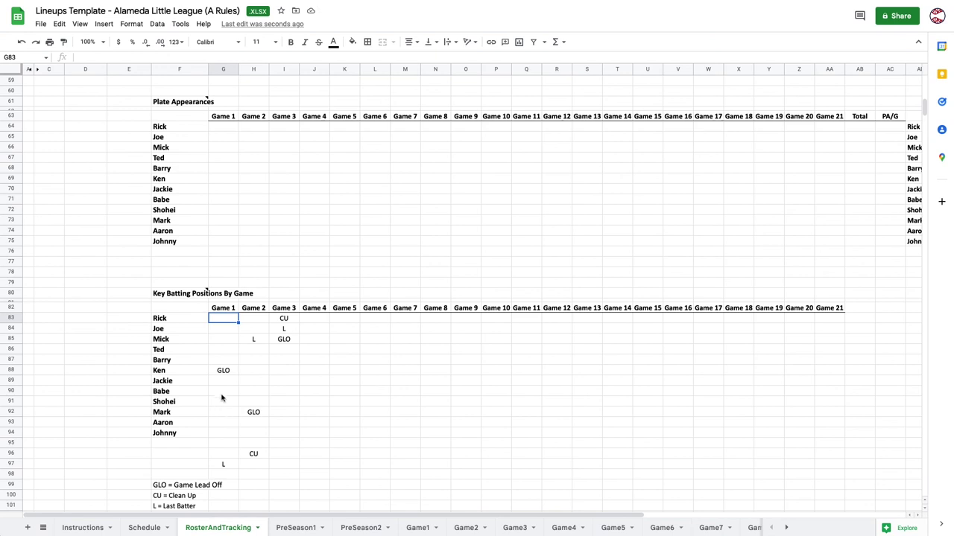
Mark Babe as CU and Mick as L for Game 1.
left_click(221, 392)
type("CU")
key("Return")
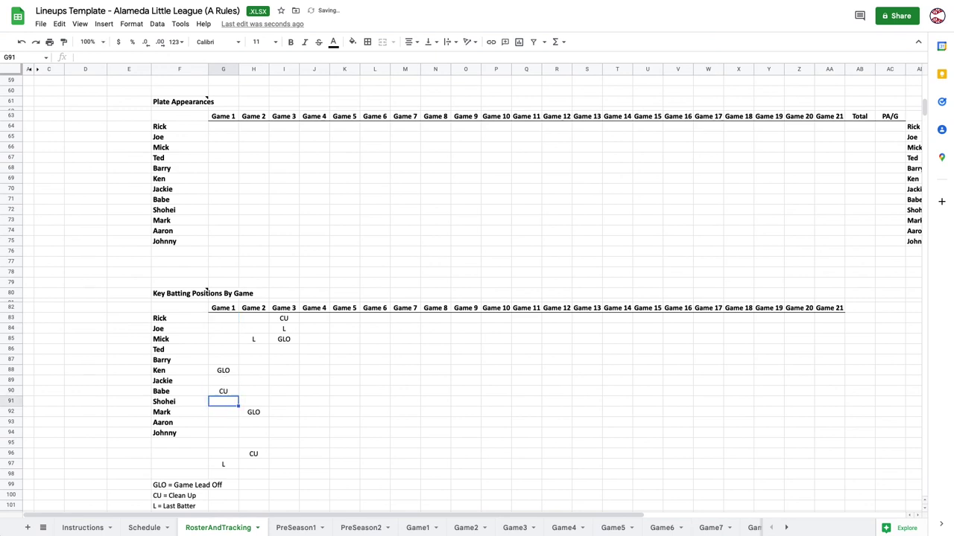
scroll(223, 350, "up", 5)
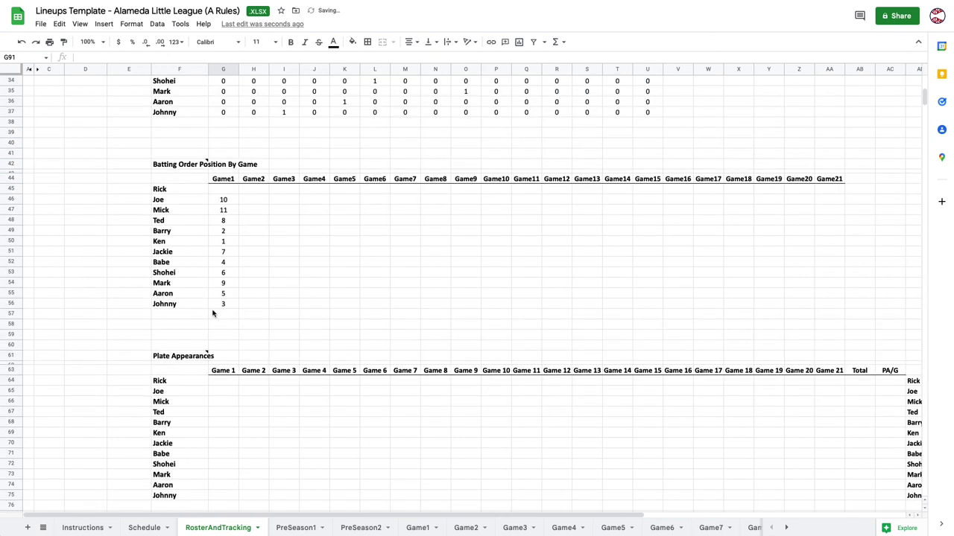
scroll(231, 295, "down", 5)
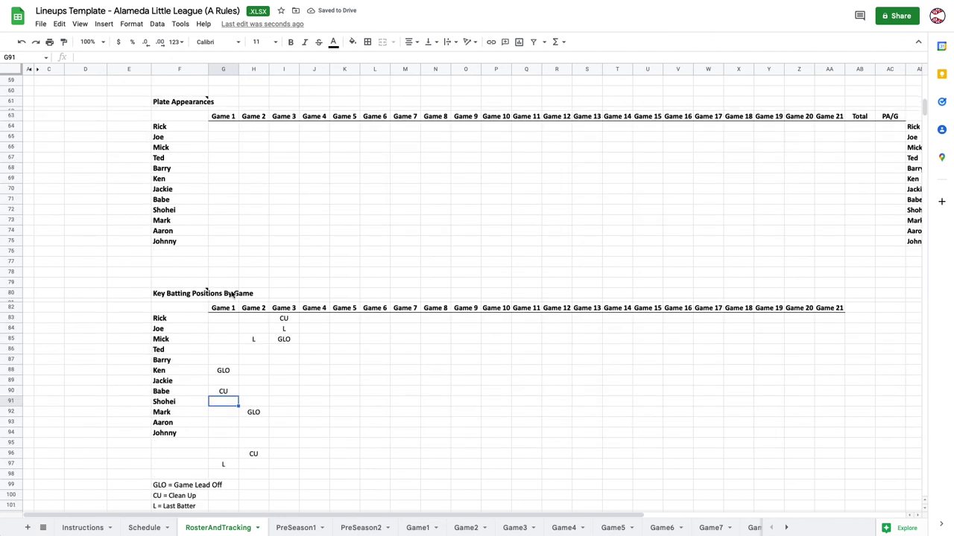
left_click(221, 333)
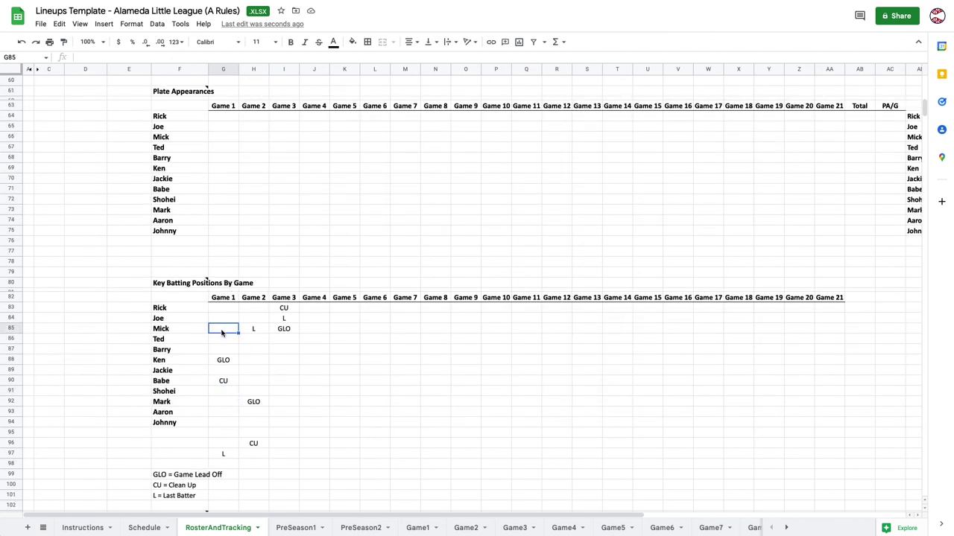
type("L")
key("Return")
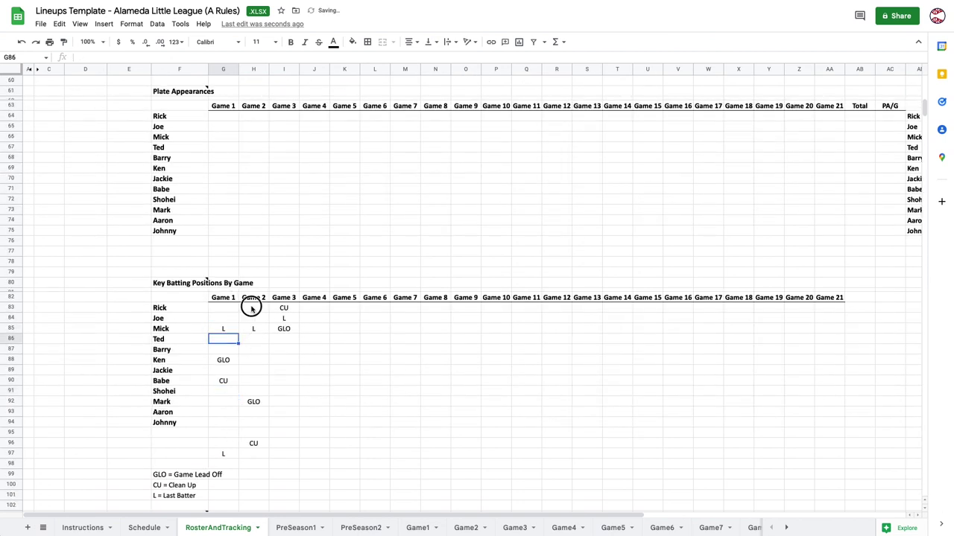
Clear the Game 2 and Game 3 key batting marks and the stray L below the list.
left_click_drag(254, 308, 296, 445)
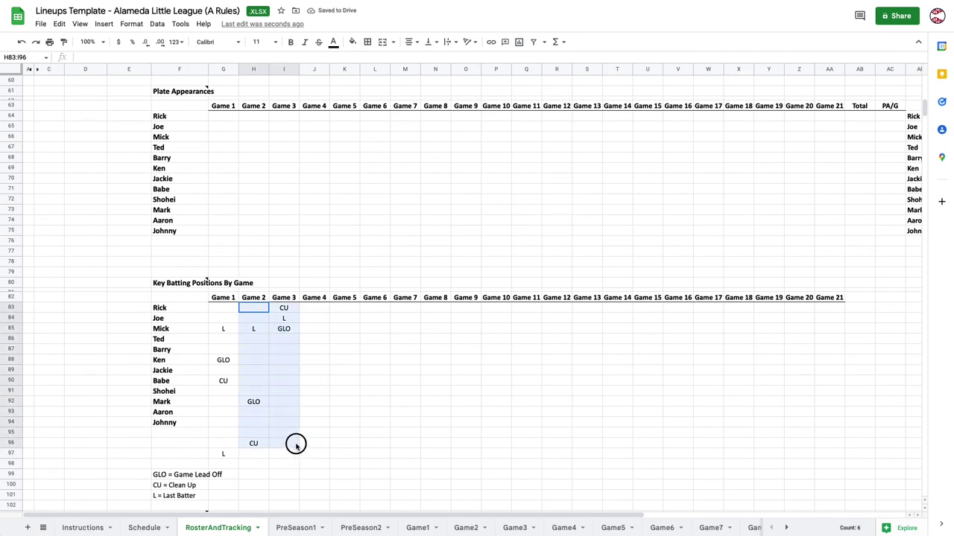
key("Delete")
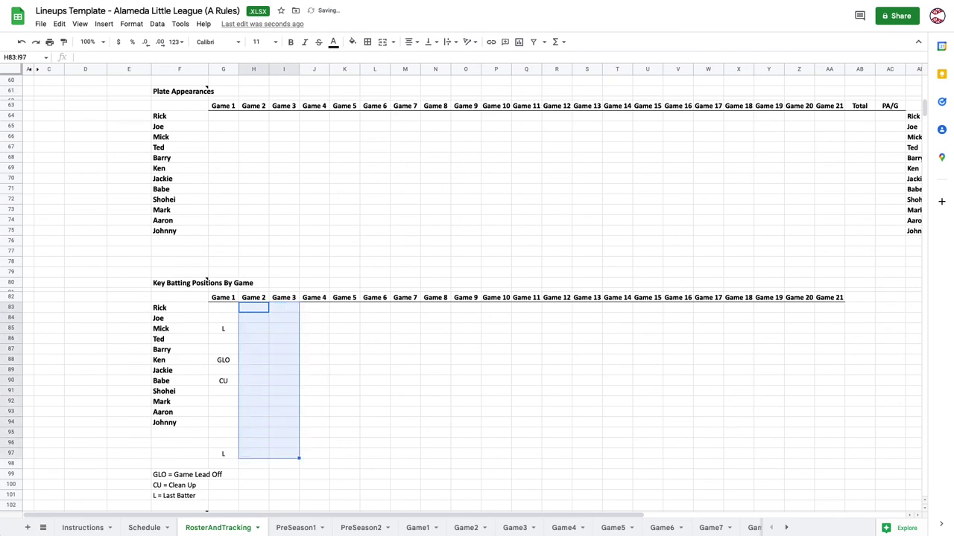
key("Left")
left_click(228, 455)
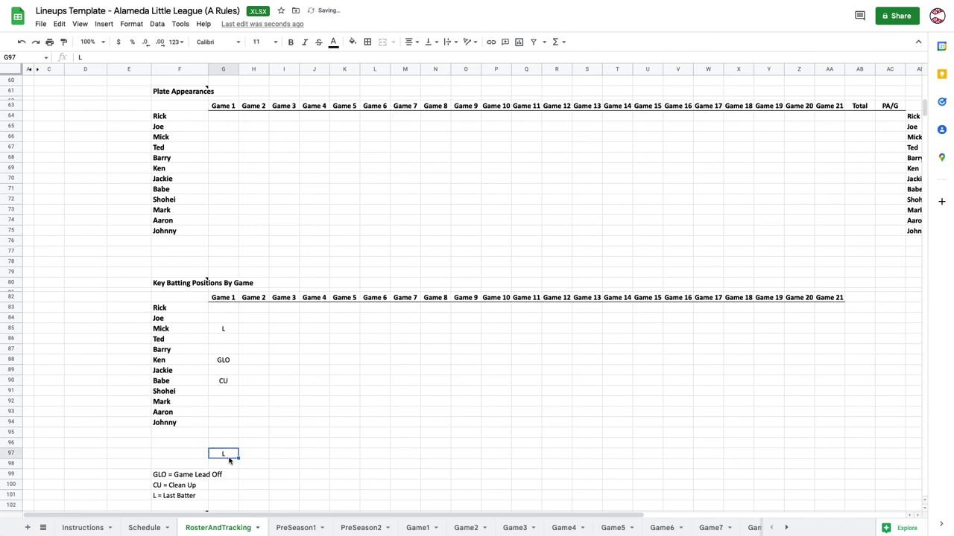
key("Delete")
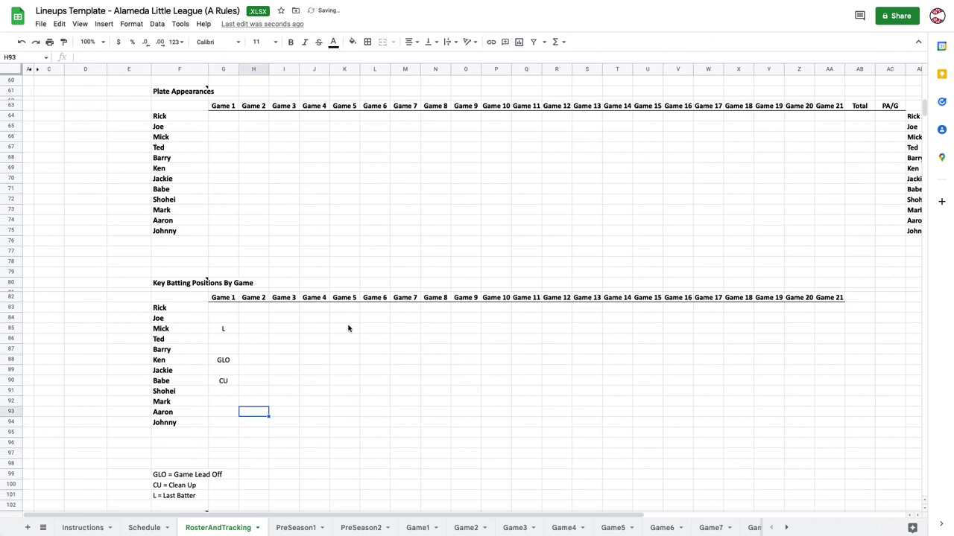
left_click_drag(257, 329, 687, 393)
left_click(531, 370)
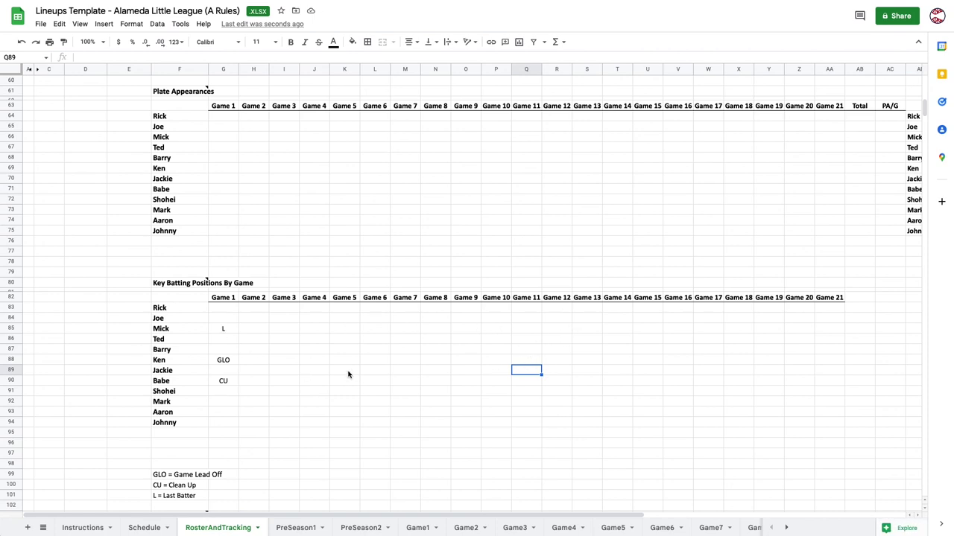
scroll(347, 374, "up", 10)
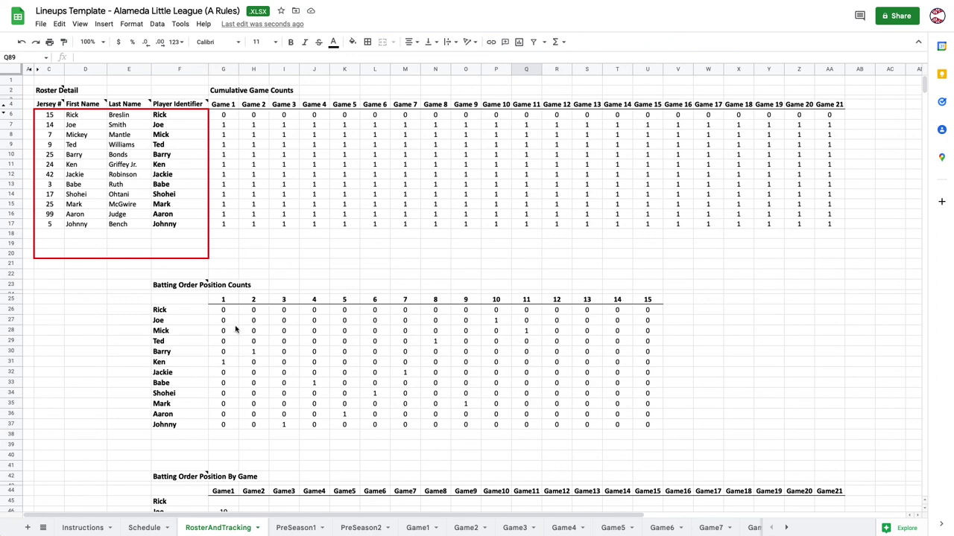
On the Game1 sheet, select the Red Sox defensive positions and lineup-card range AM2:AY46.
left_click(417, 528)
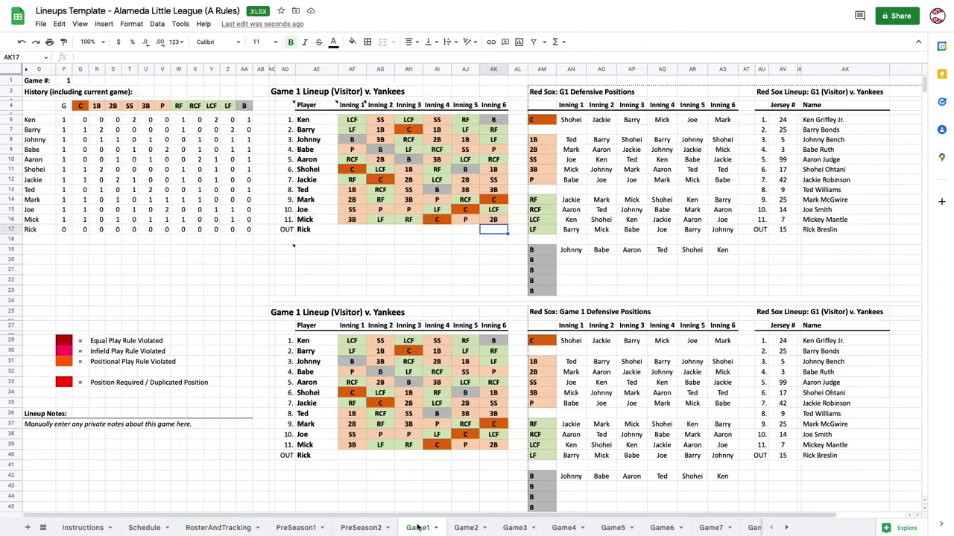
left_click(594, 120)
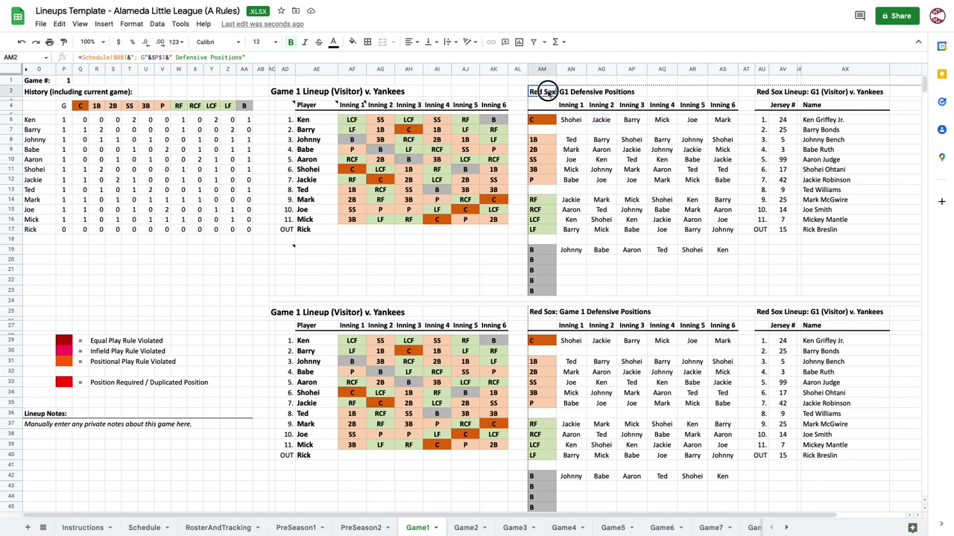
left_click_drag(545, 90, 857, 459)
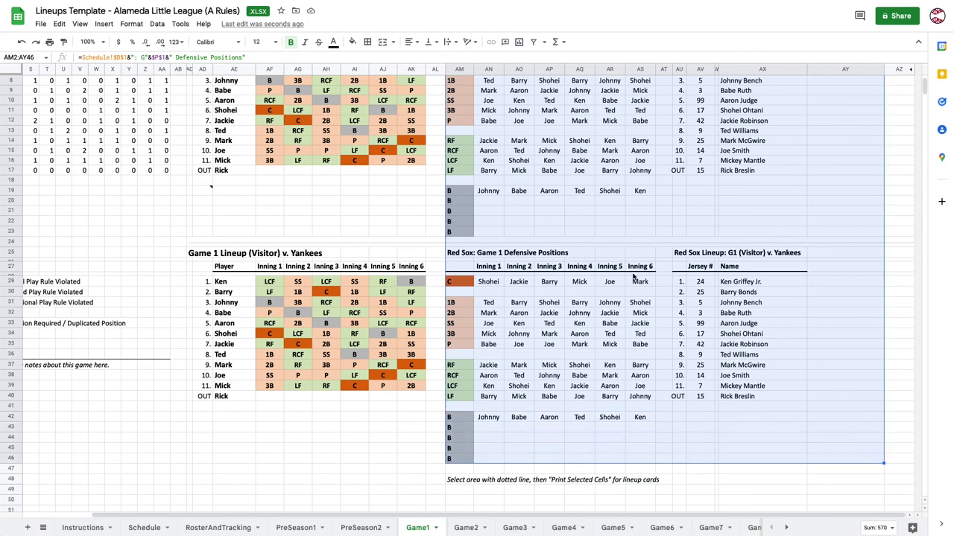
scroll(634, 277, "up", 2)
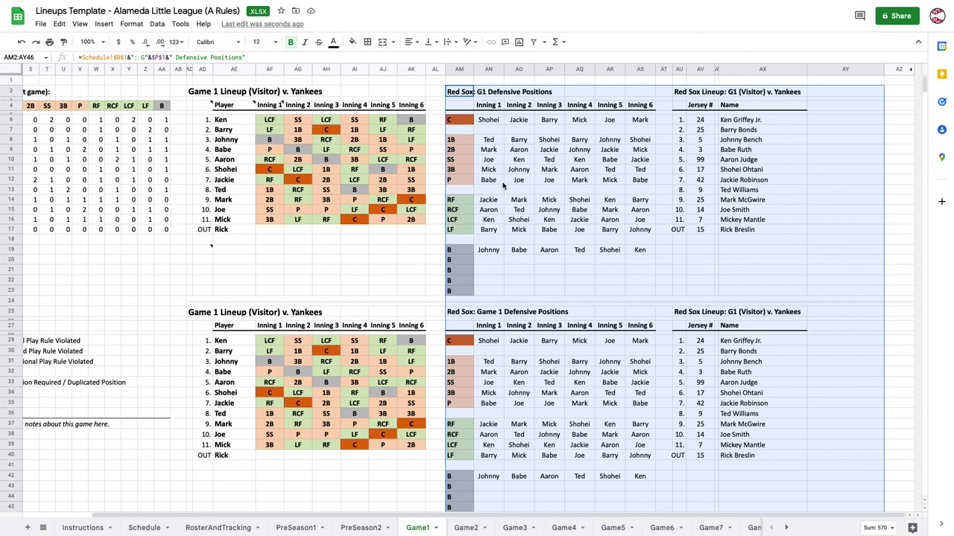
left_click(40, 24)
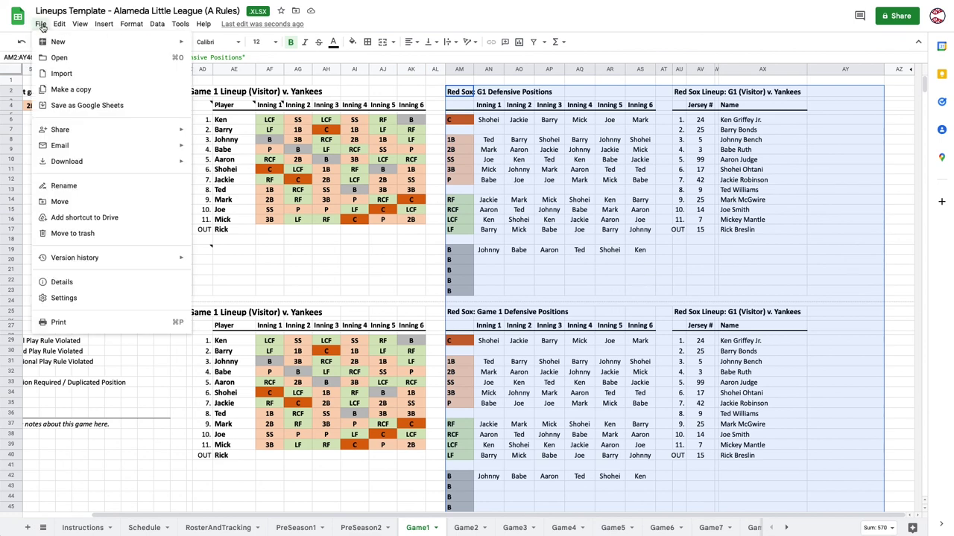
Print only the selected cells AM2:AY46, previewing both lineup cards on one landscape page.
left_click(72, 323)
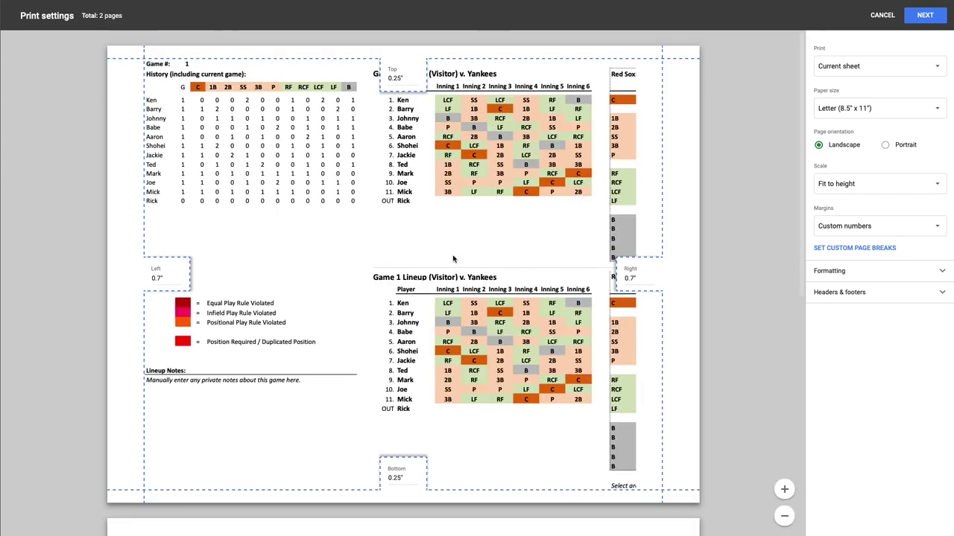
left_click(850, 68)
left_click(861, 98)
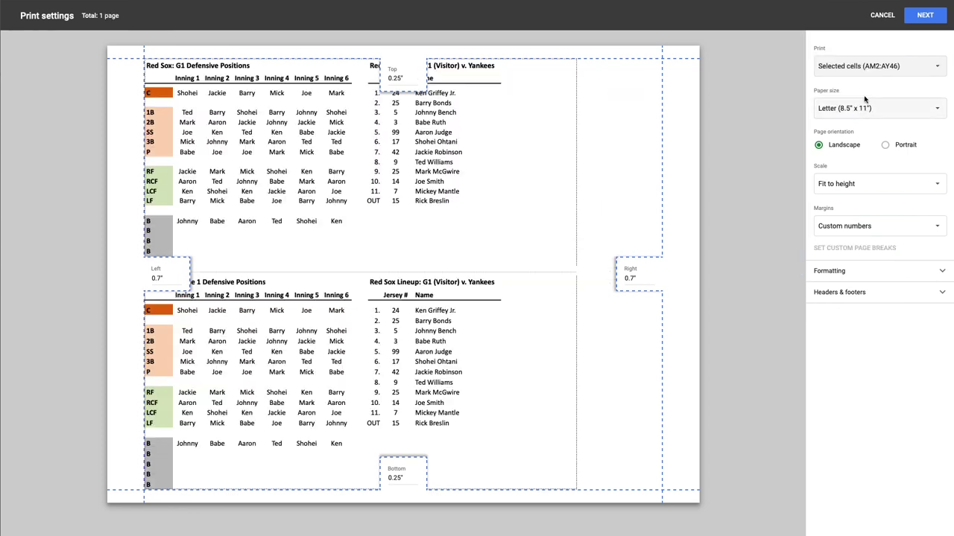